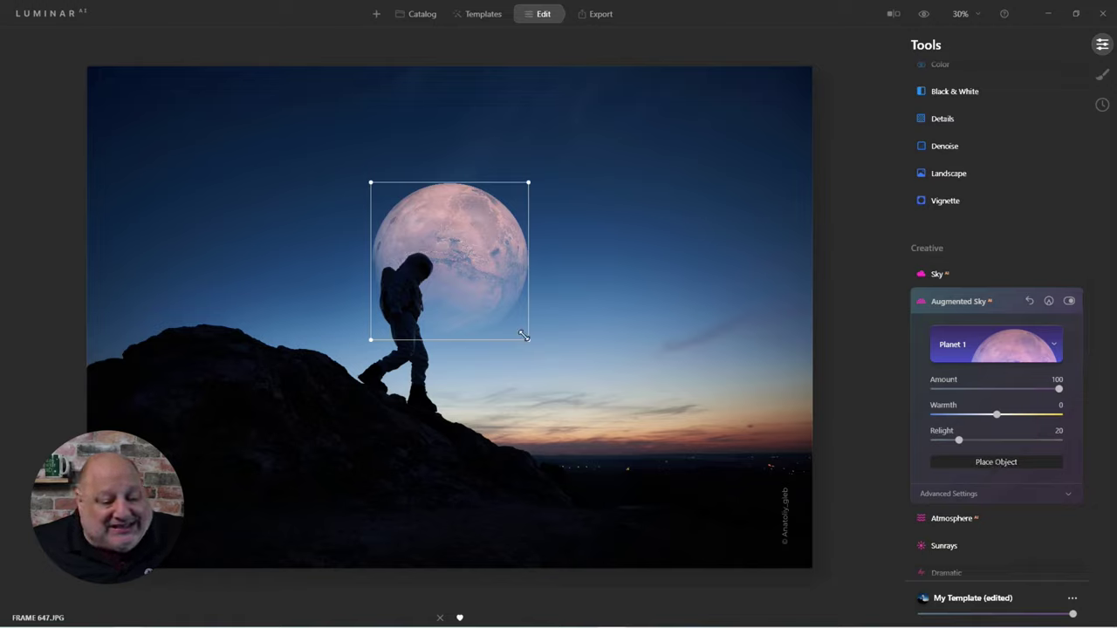
Enlarge the Planet 1 sky object, widen it slightly, and place it behind the astronaut with its lower edge near his feet.
left_click_drag(524, 336, 584, 449)
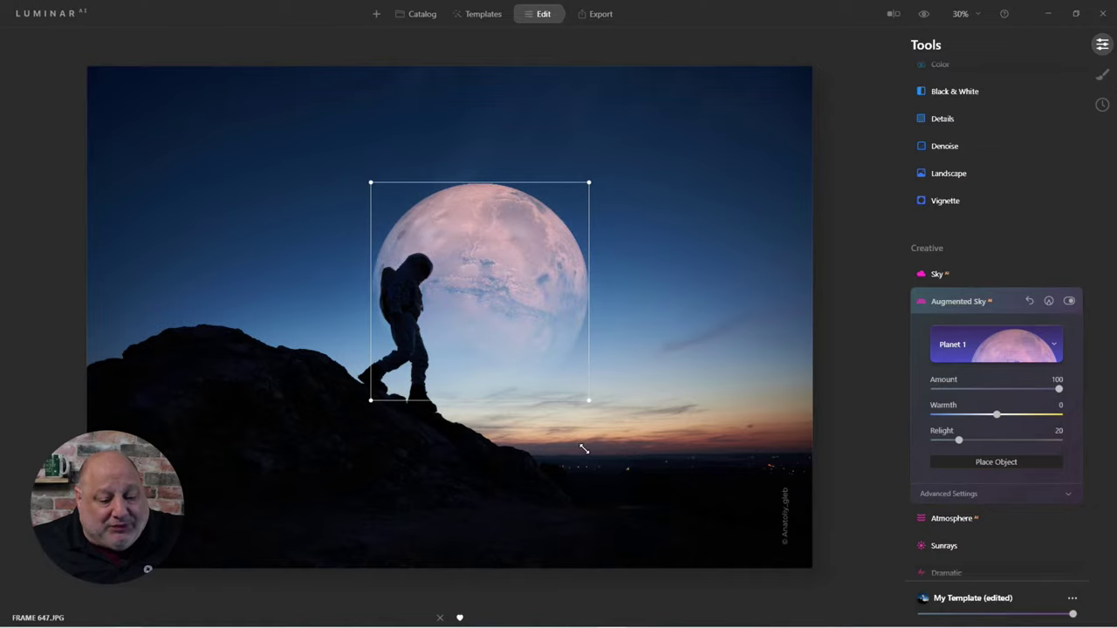
left_click_drag(361, 173, 272, 77)
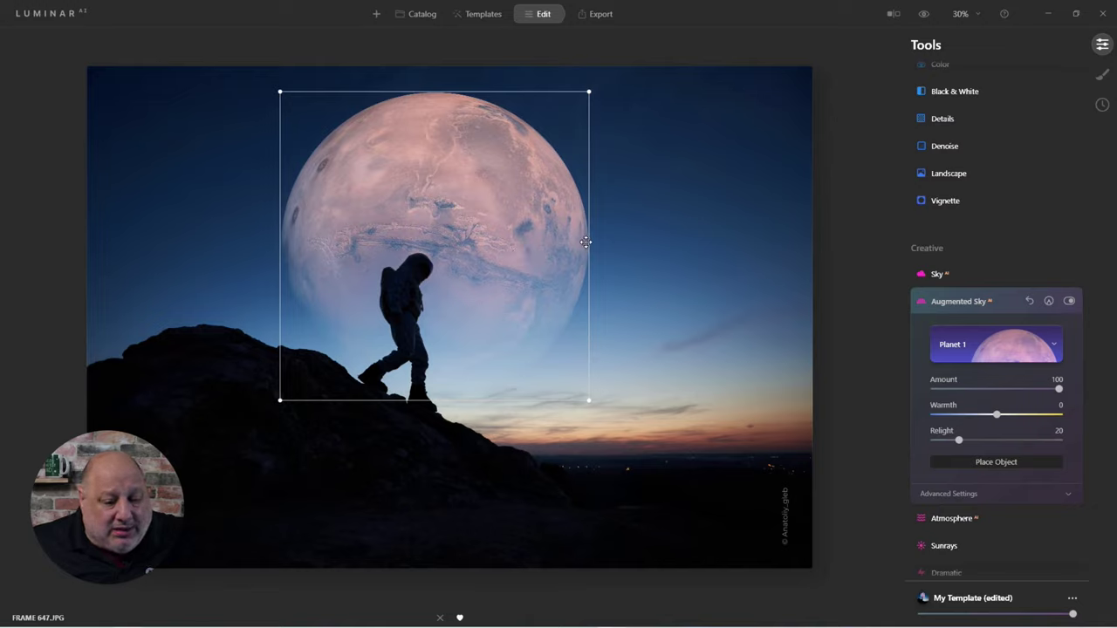
mouse_move(599, 244)
left_mouse_down()
mouse_move(648, 245)
mouse_move(591, 246)
mouse_move(603, 242)
left_mouse_up()
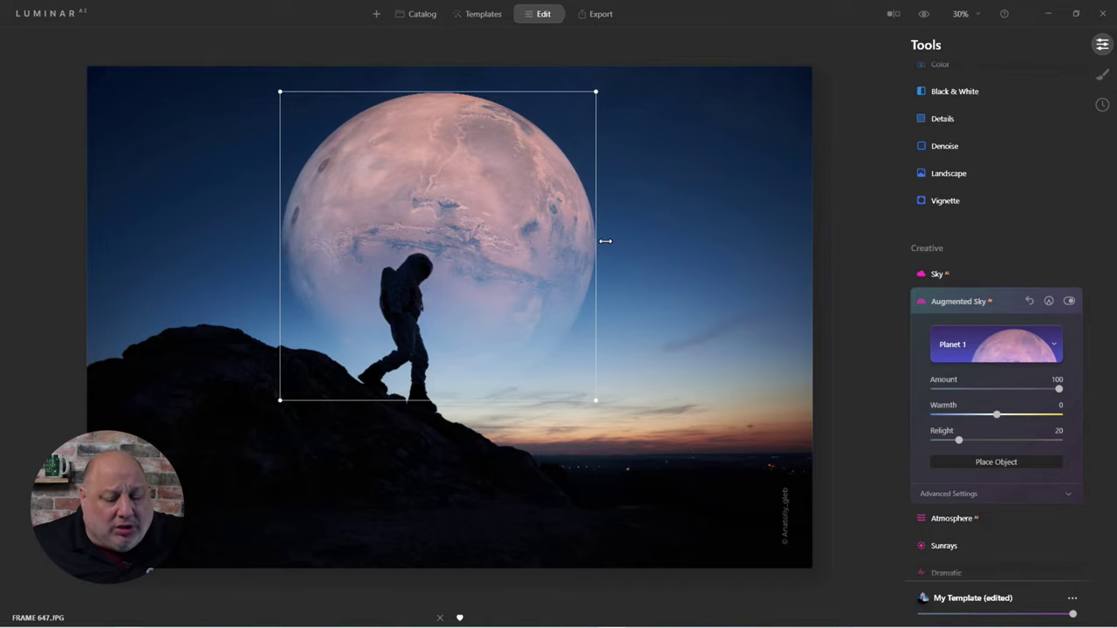
left_click_drag(483, 209, 481, 224)
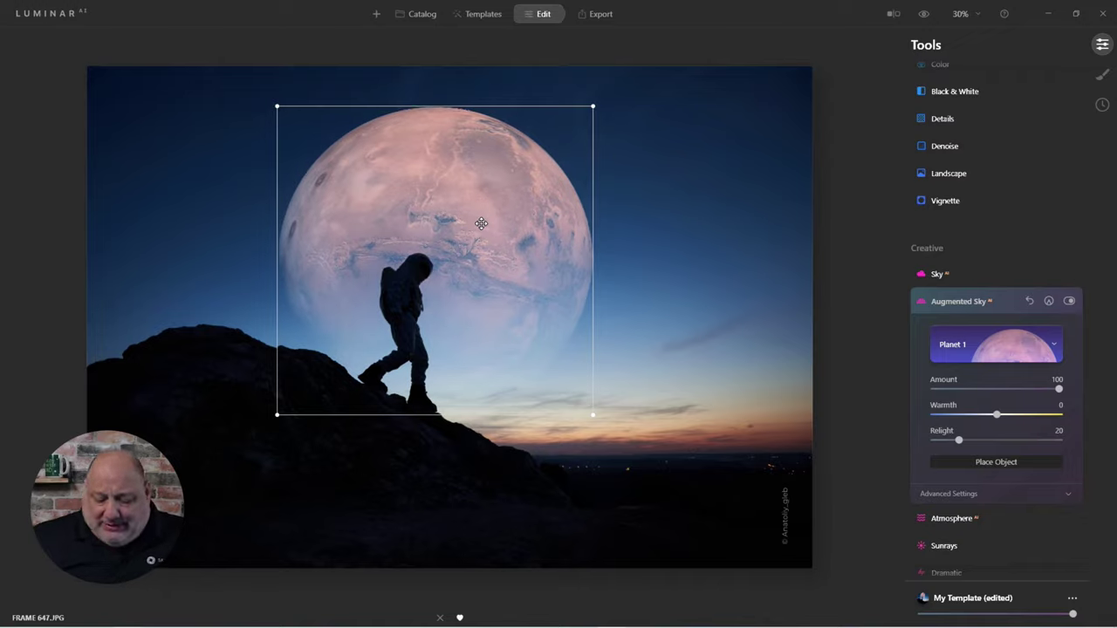
key("Return")
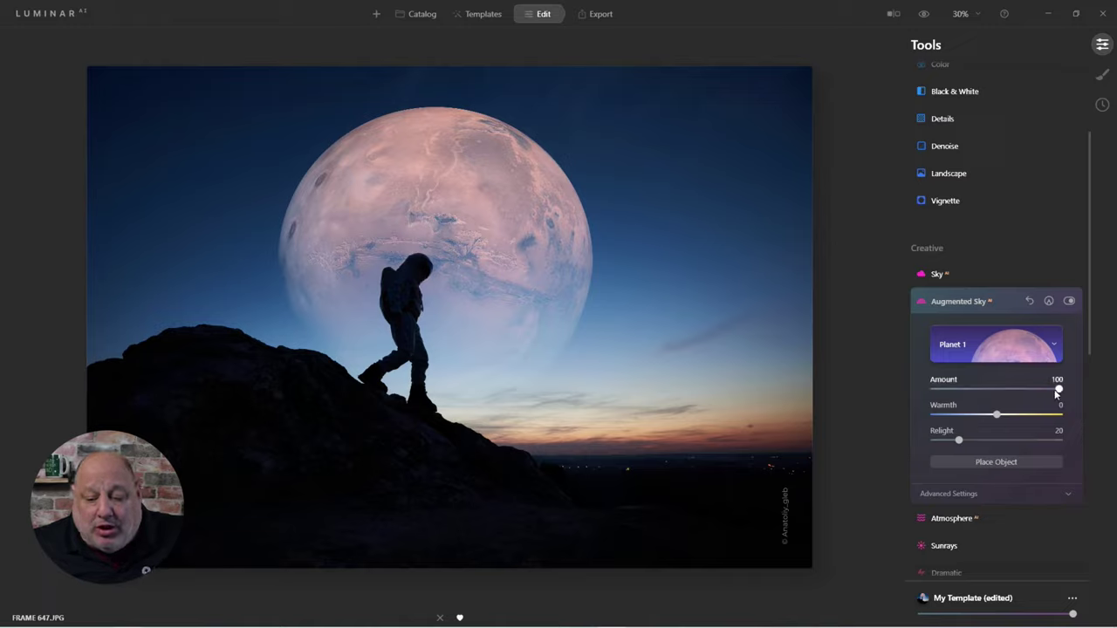
Set the planet's Amount to 100 and its Relight to 79 in Augmented Sky.
left_click_drag(1056, 395, 1097, 395)
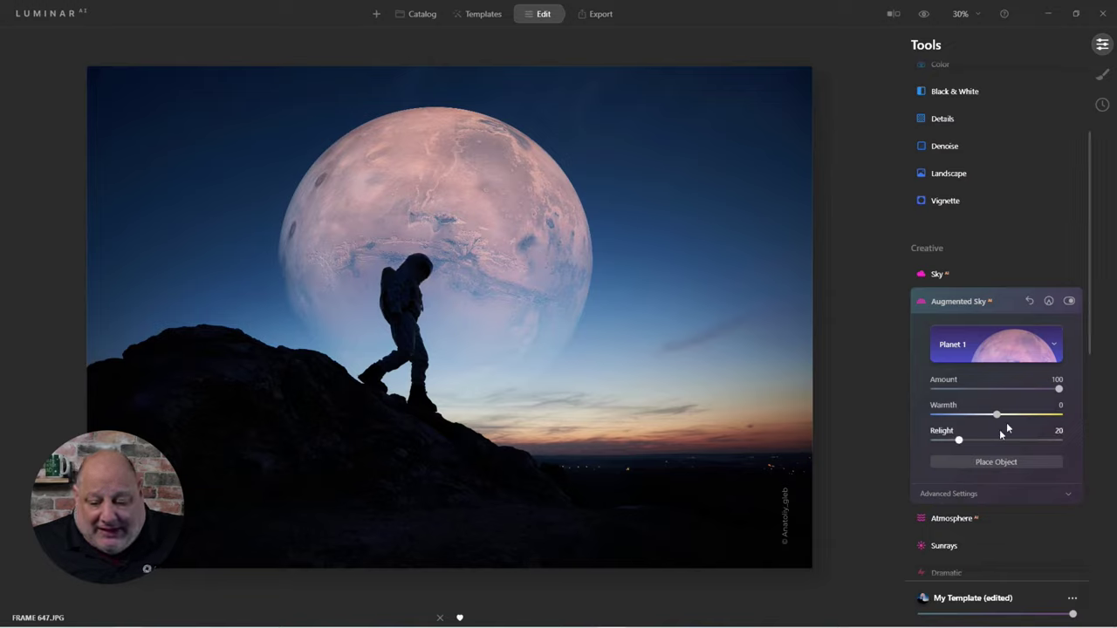
left_click_drag(960, 445, 1032, 445)
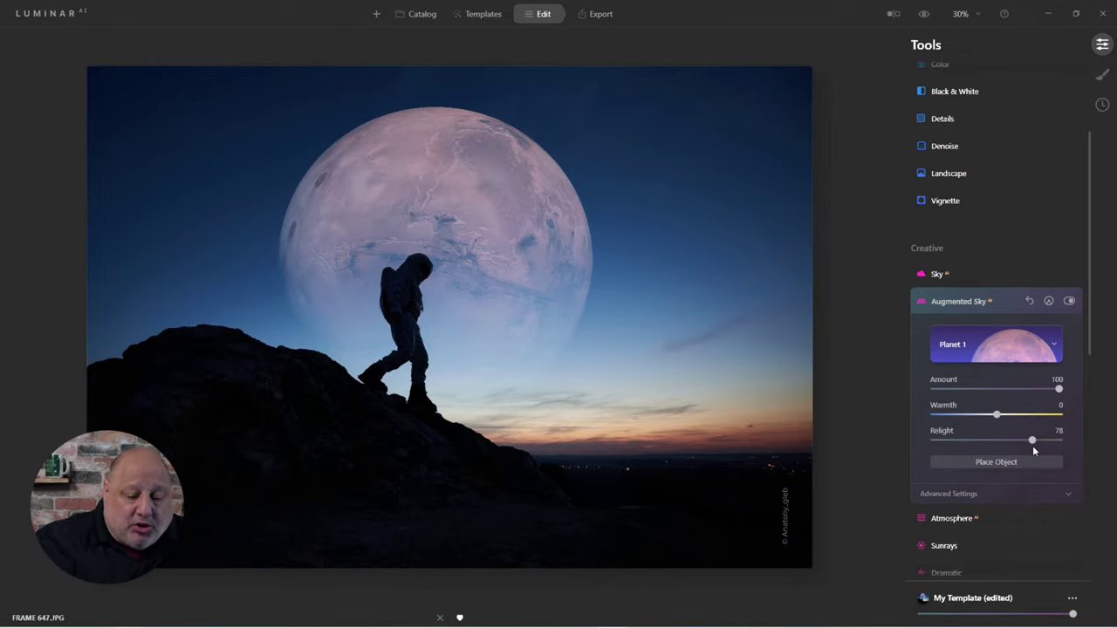
left_click_drag(1033, 447, 1034, 442)
In Augmented Sky's advanced settings, set Mask Refinement to 19 and Defocus to 7, trying a strong defocus of 97 on the way.
left_click(967, 493)
scroll(978, 492, "down", 1)
scroll(1026, 489, "down", 2)
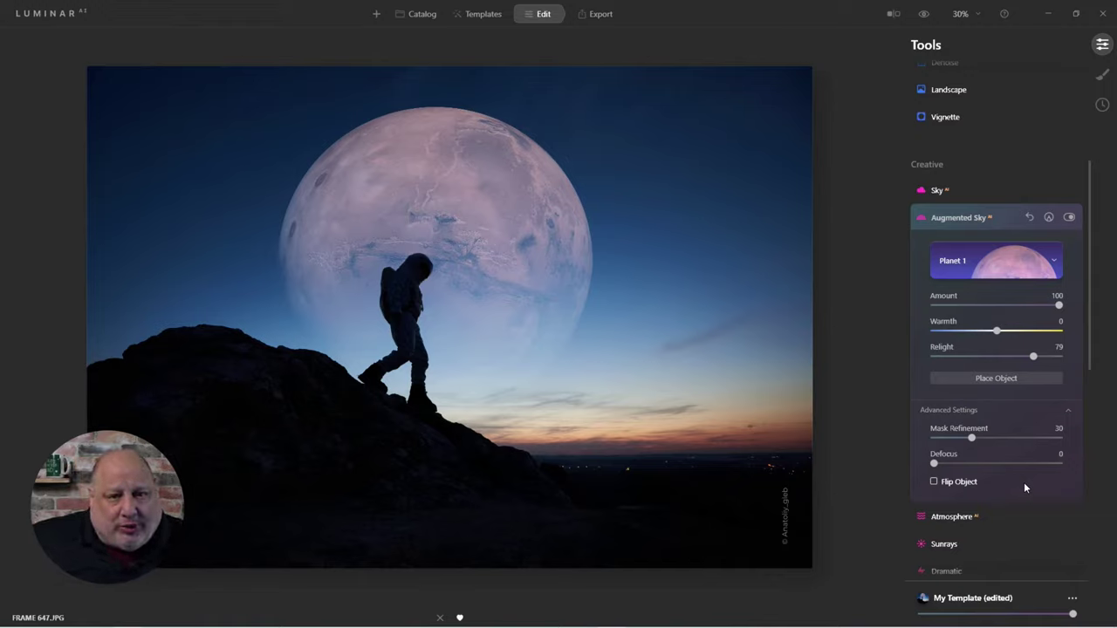
mouse_move(973, 437)
left_mouse_down()
mouse_move(1017, 436)
mouse_move(939, 439)
mouse_move(1059, 439)
mouse_move(959, 439)
left_mouse_up()
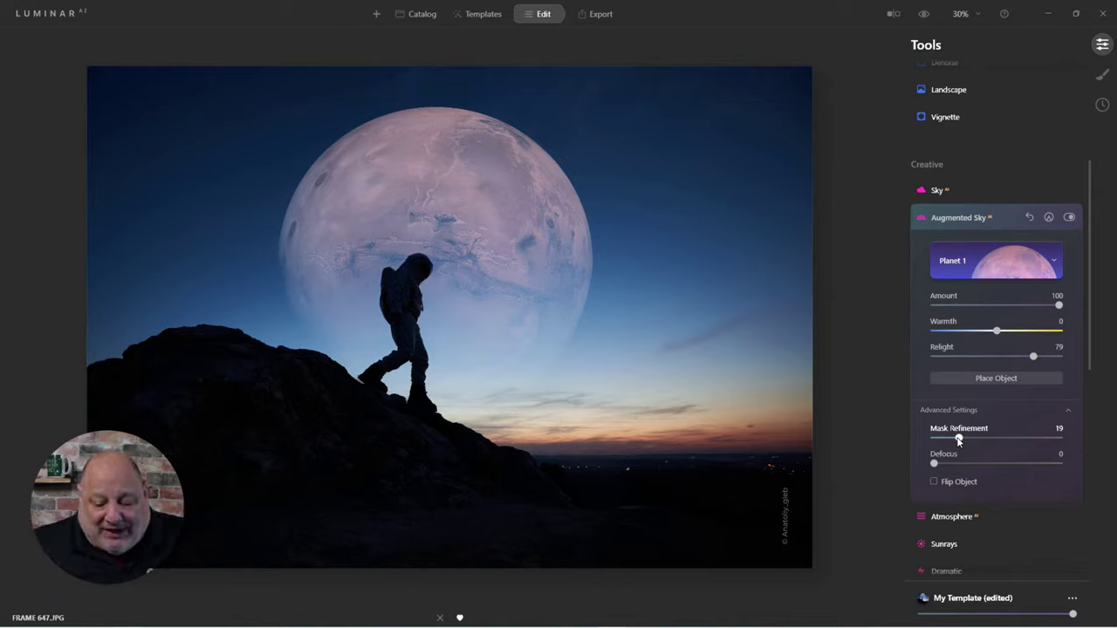
left_click_drag(935, 469, 1057, 468)
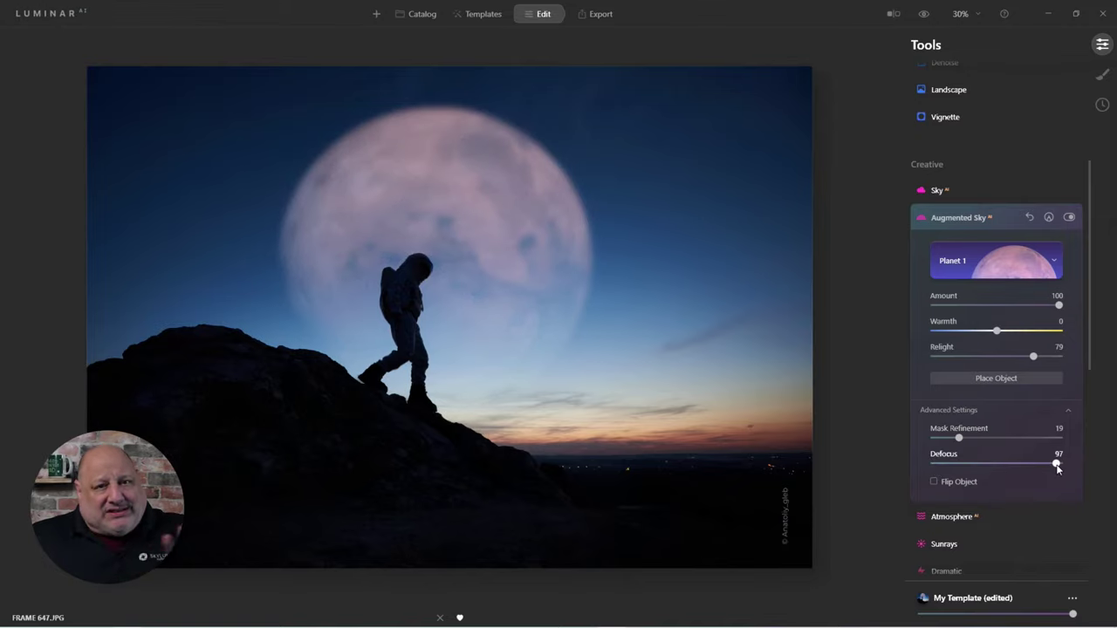
left_click_drag(1058, 468, 945, 467)
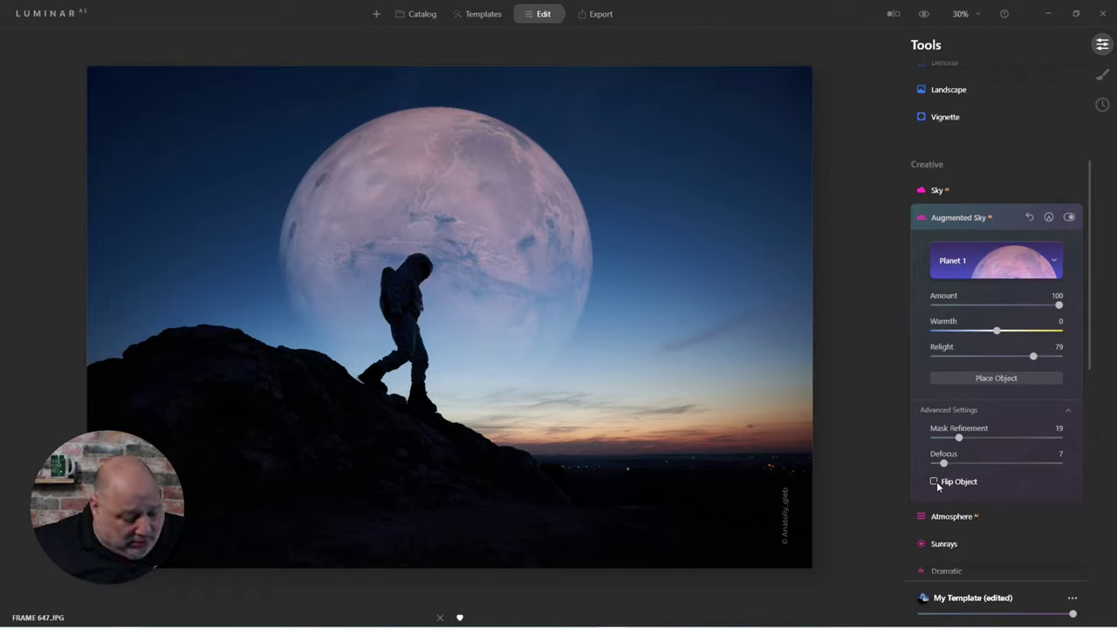
Open the online Luminar AI User Guide at the Augmented Sky AI Tool page.
left_click(45, 15)
mouse_move(43, 151)
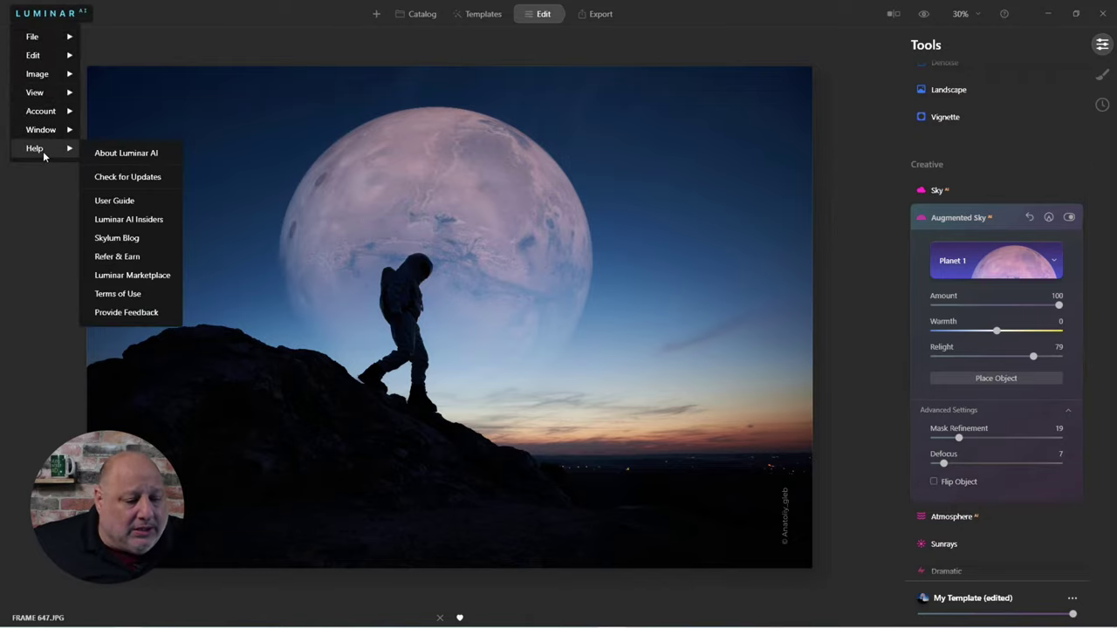
left_click(138, 201)
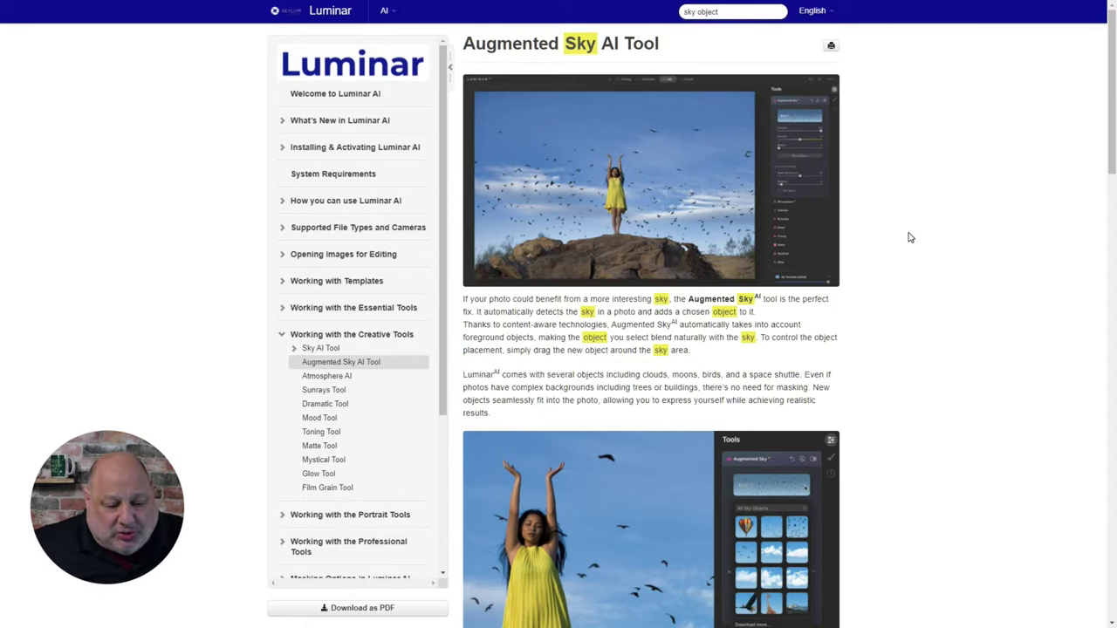
Examine the guide's sections on Augmented Sky's standard and advanced settings and on preparing custom sky objects.
scroll(911, 237, "down", 5)
scroll(943, 309, "down", 1)
scroll(955, 300, "down", 1)
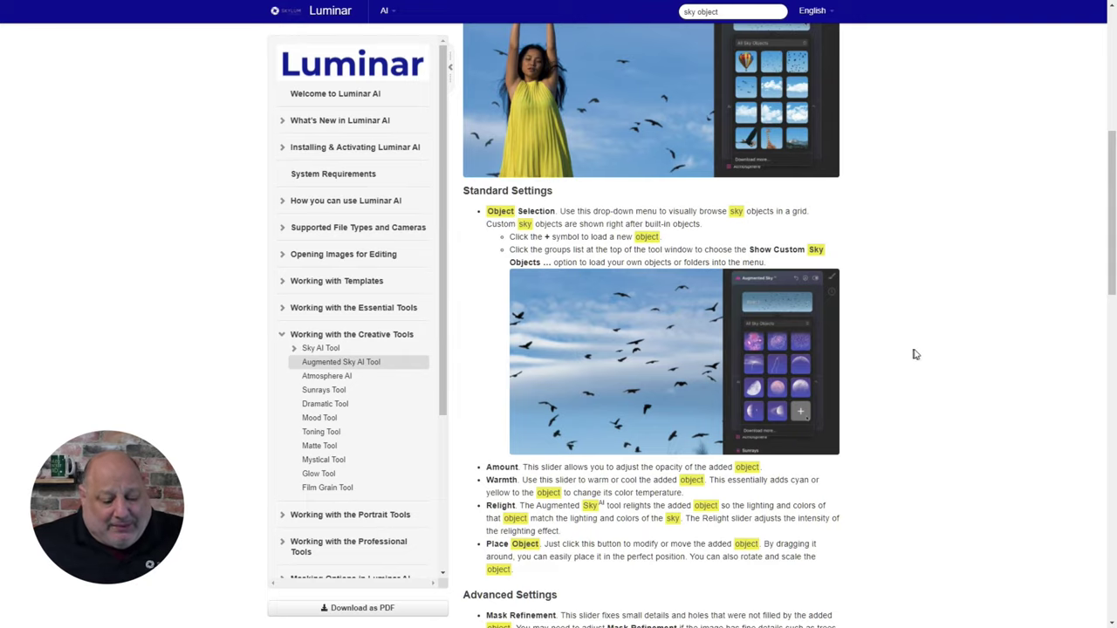
scroll(914, 354, "down", 3)
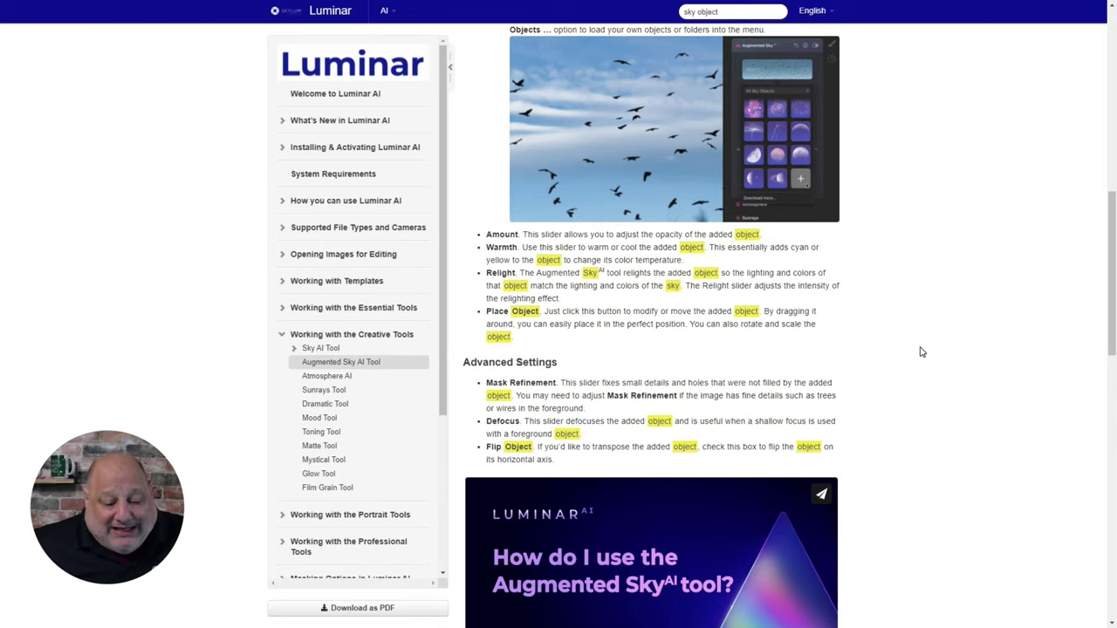
scroll(942, 354, "up", 1)
scroll(944, 354, "down", 3)
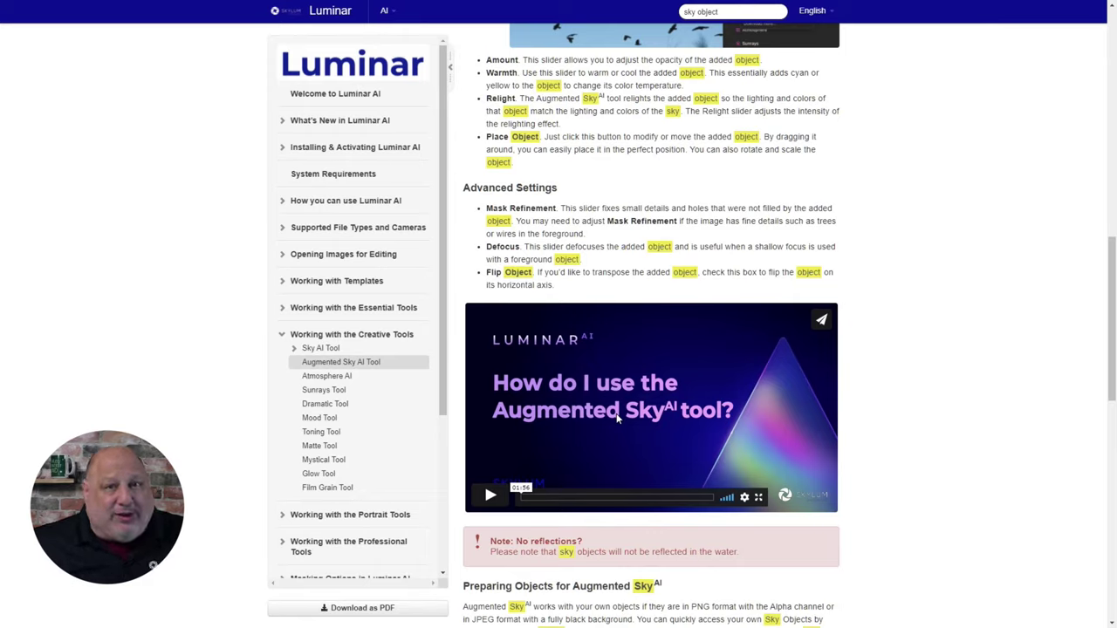
scroll(940, 414, "down", 3)
scroll(940, 413, "down", 4)
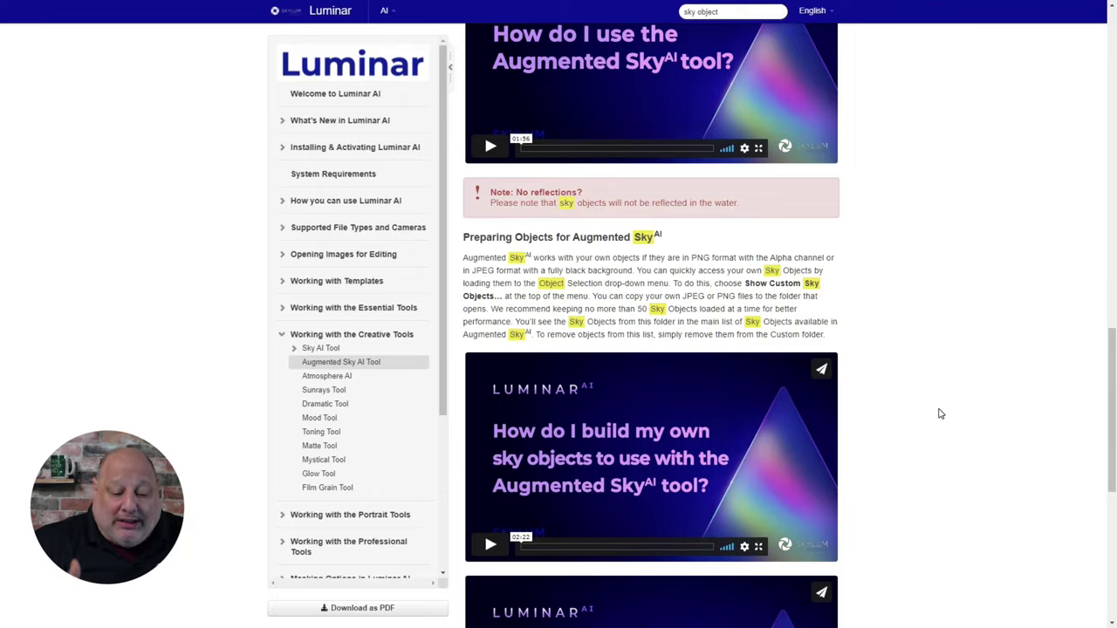
scroll(926, 402, "down", 5)
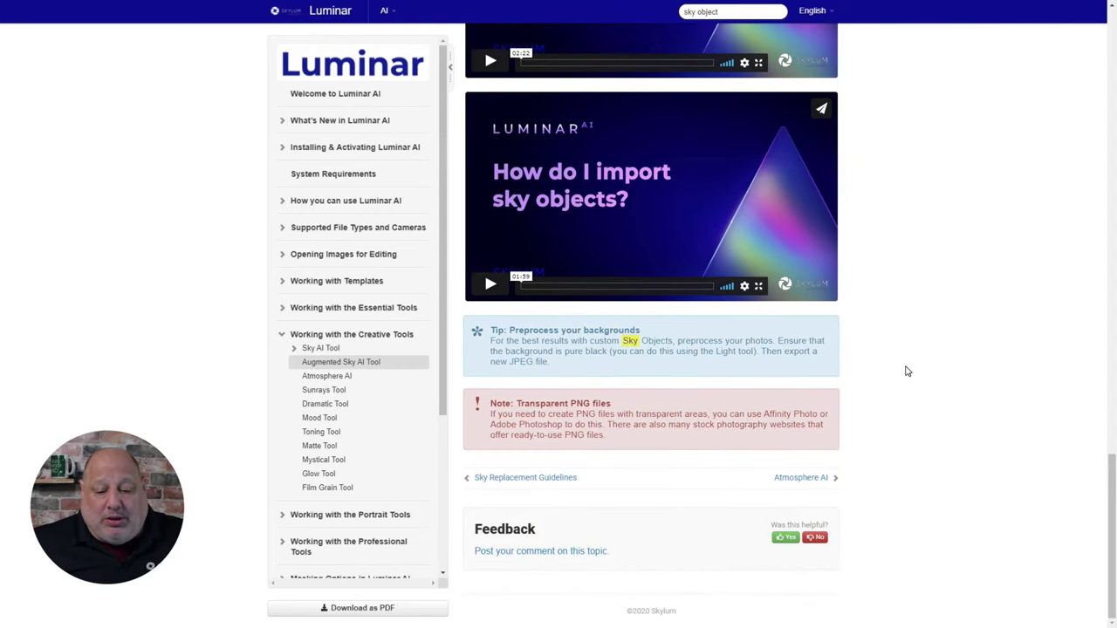
scroll(908, 373, "up", 1)
scroll(906, 371, "up", 3)
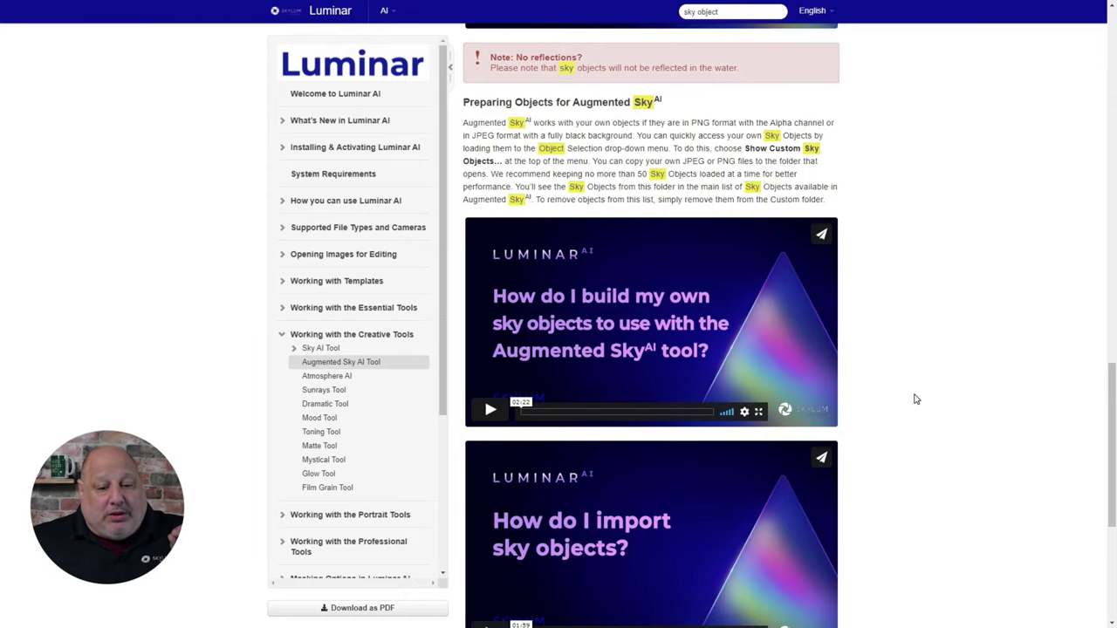
Switch back to Luminar AI, view the folder holding the custom sky objects, and return to the photo.
key("alt+Tab")
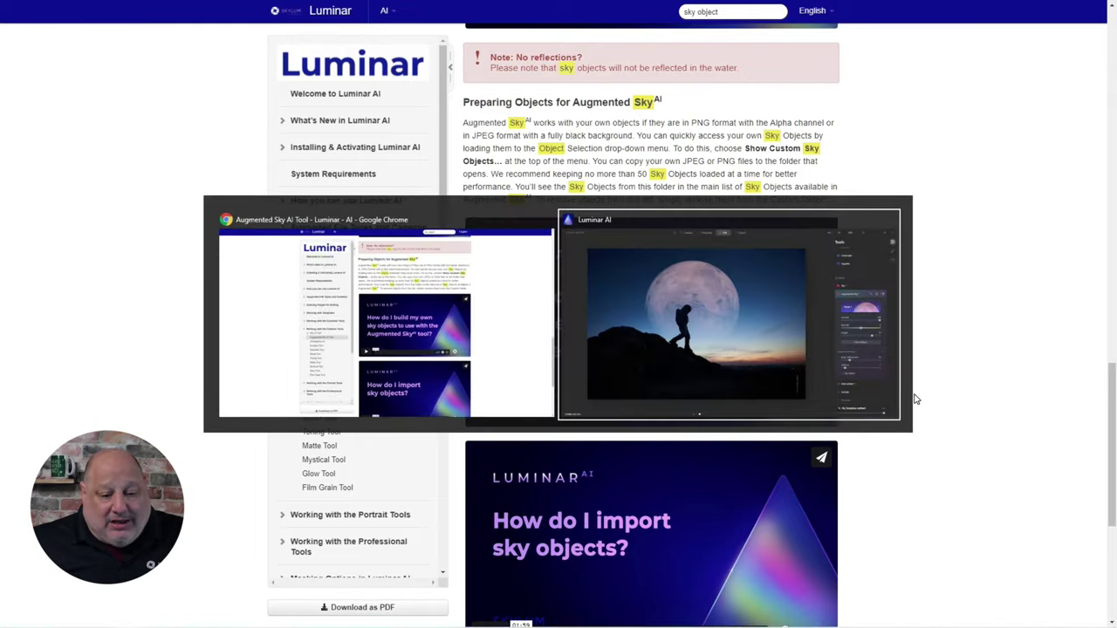
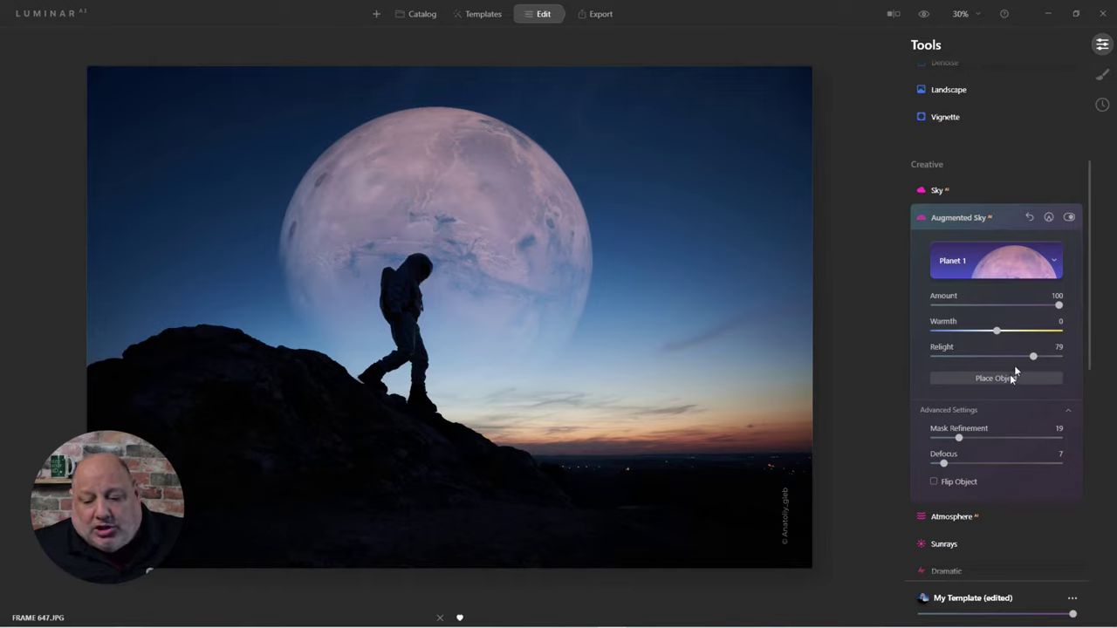
left_click(991, 267)
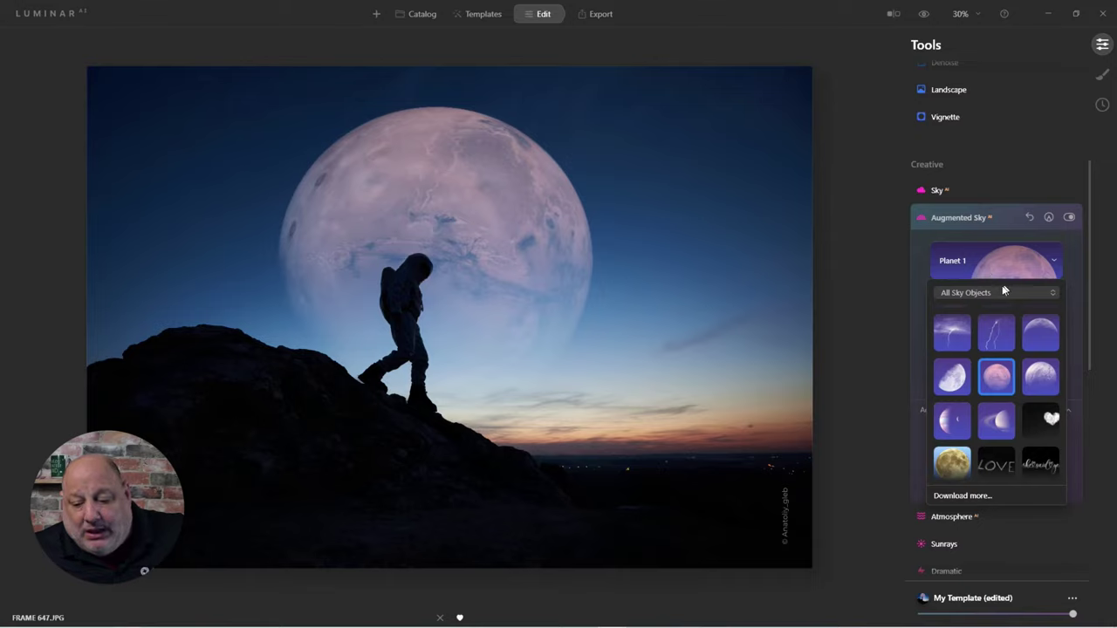
left_click(995, 293)
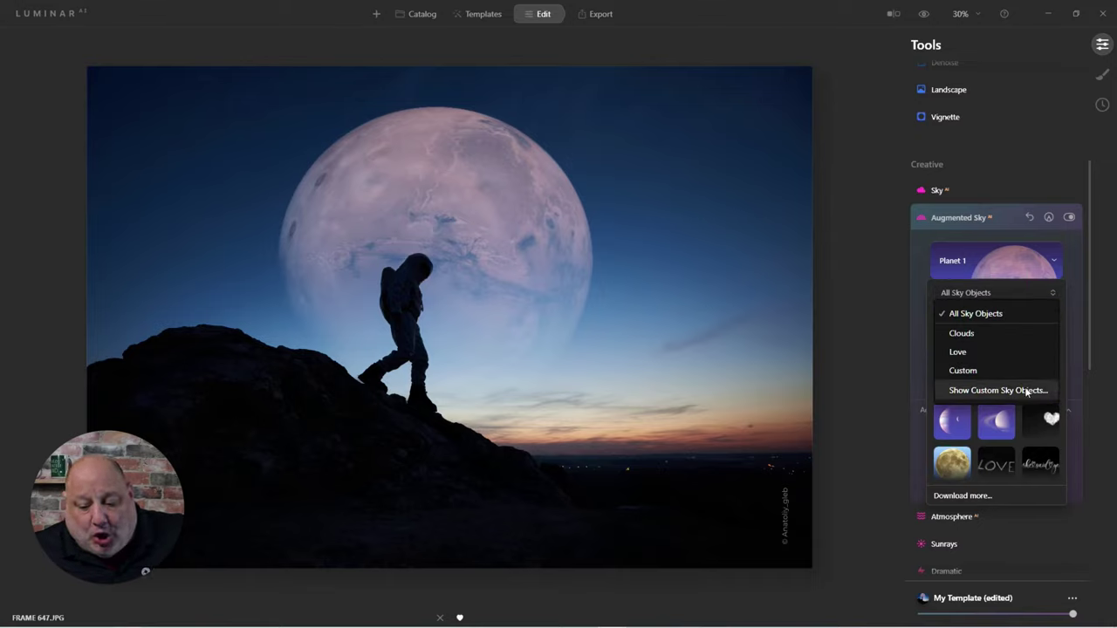
left_click(995, 391)
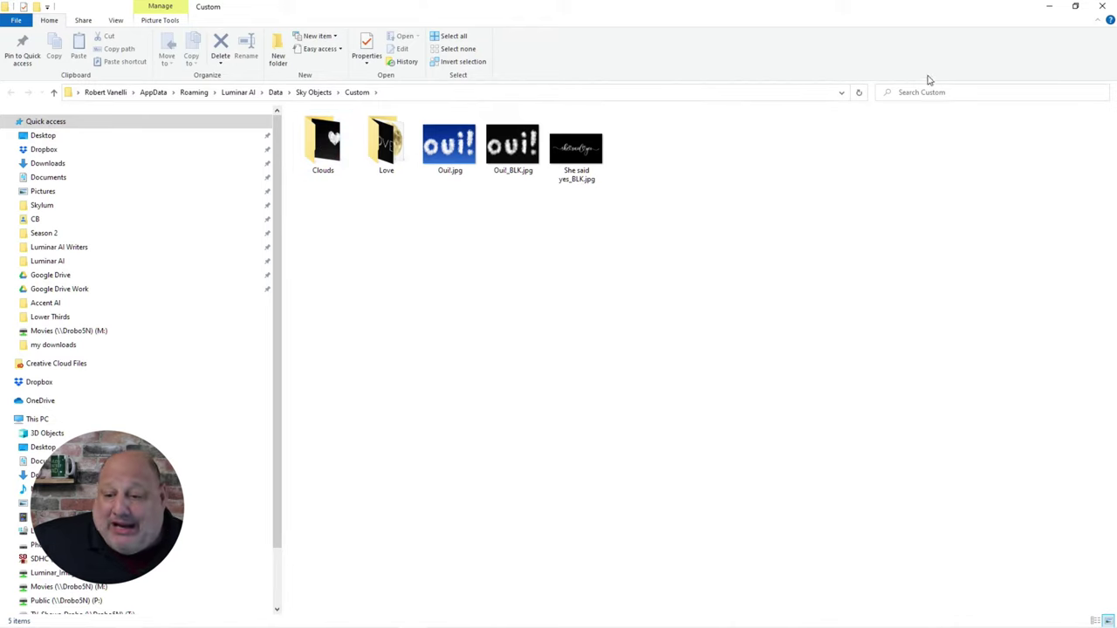
left_click(1075, 6)
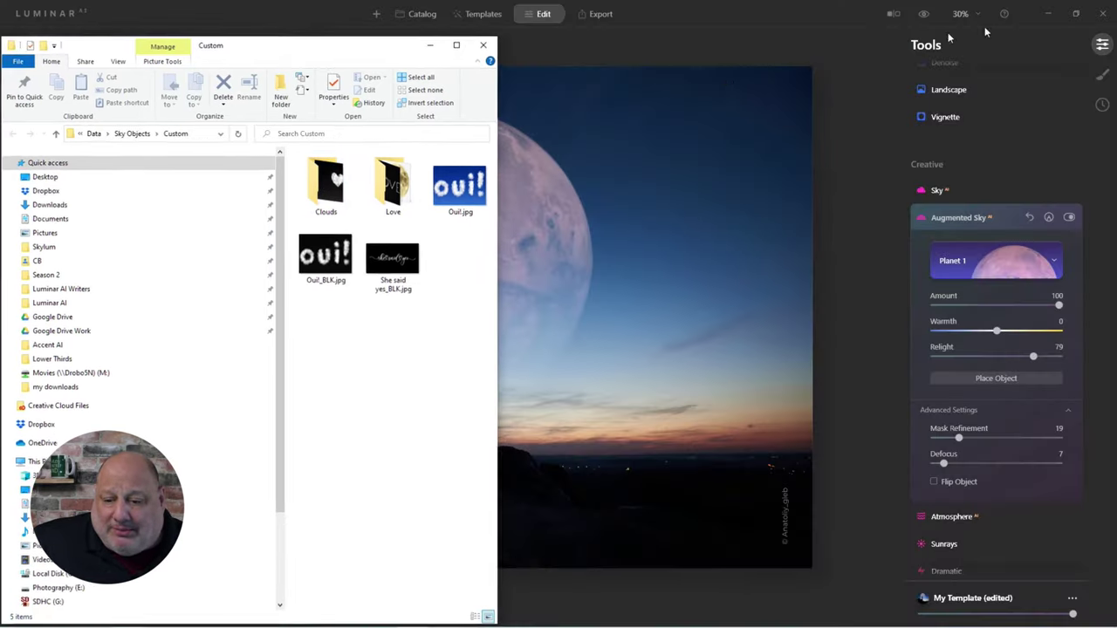
left_click(734, 33)
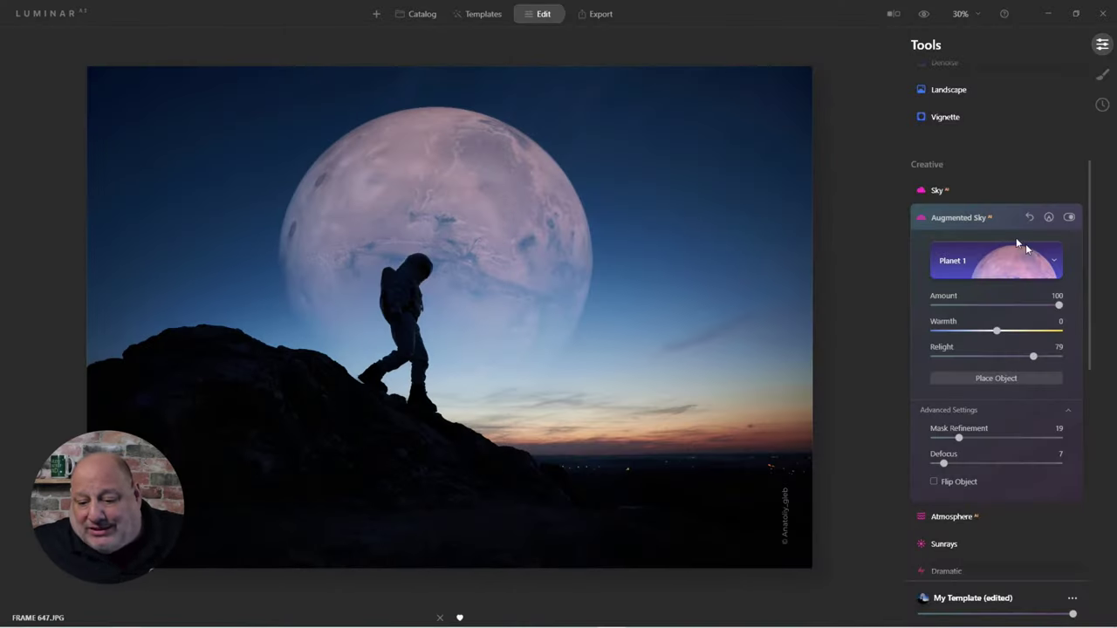
Browse the Clouds and Love groups of sky objects in Augmented Sky.
left_click(1054, 262)
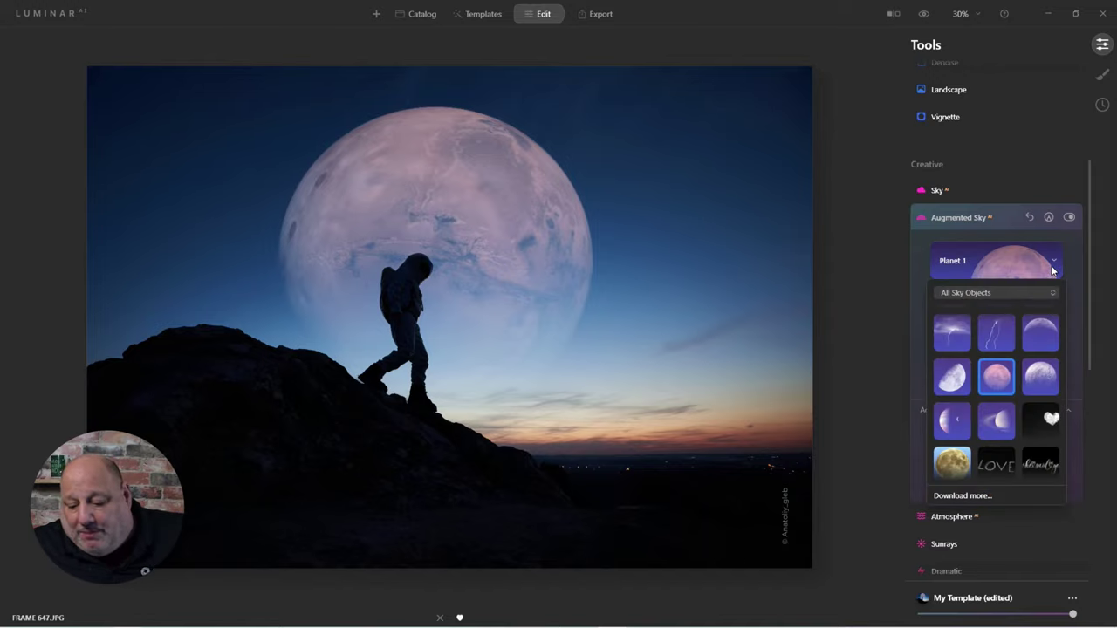
left_click(1037, 292)
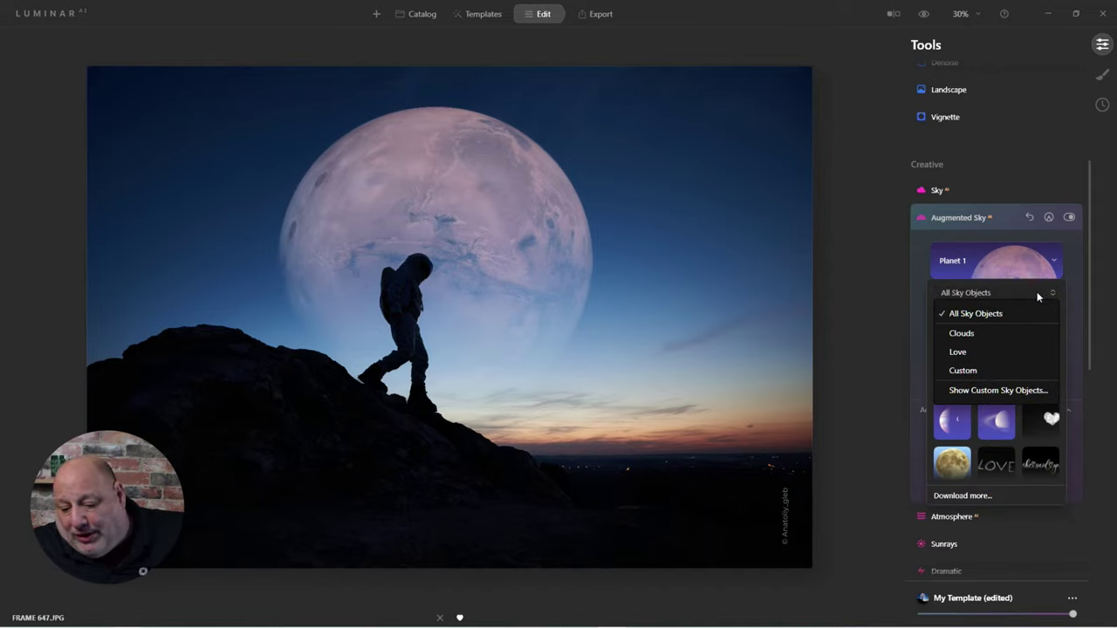
left_click(978, 334)
left_click(969, 293)
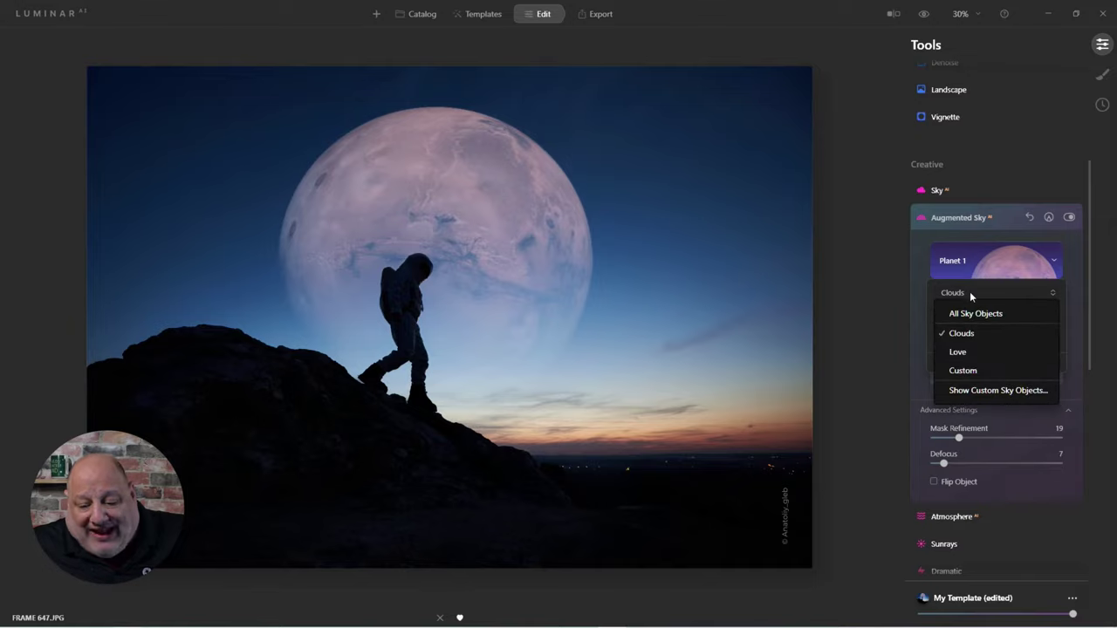
left_click(969, 351)
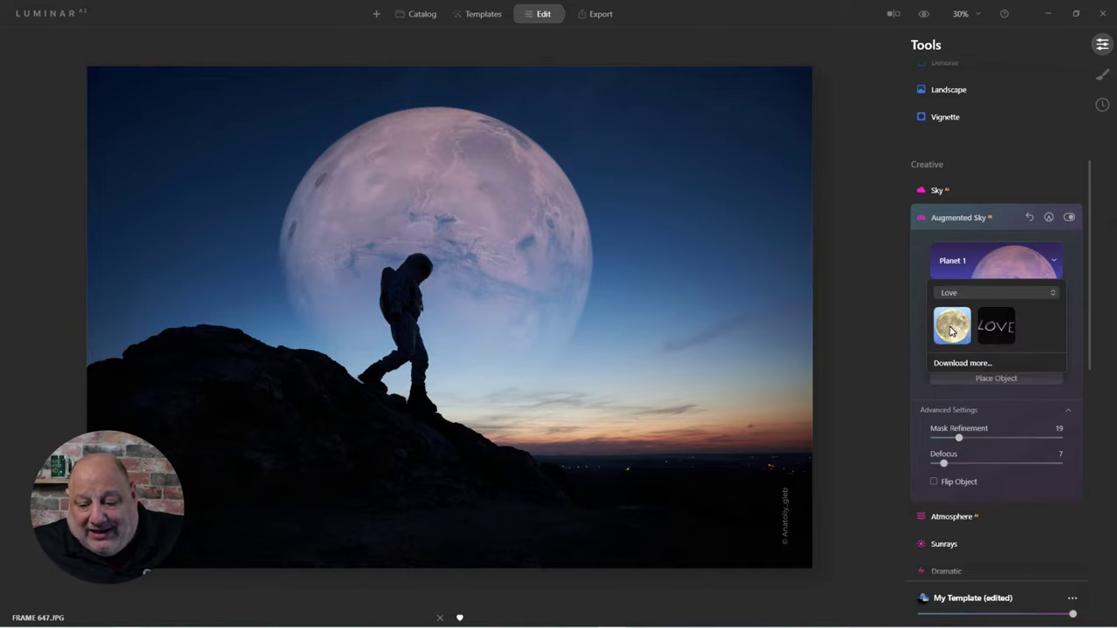
Show the custom sky objects folder in File Explorer, enlarge the window, and go to the _Photography folder on the Photography (E:) drive.
left_click(975, 292)
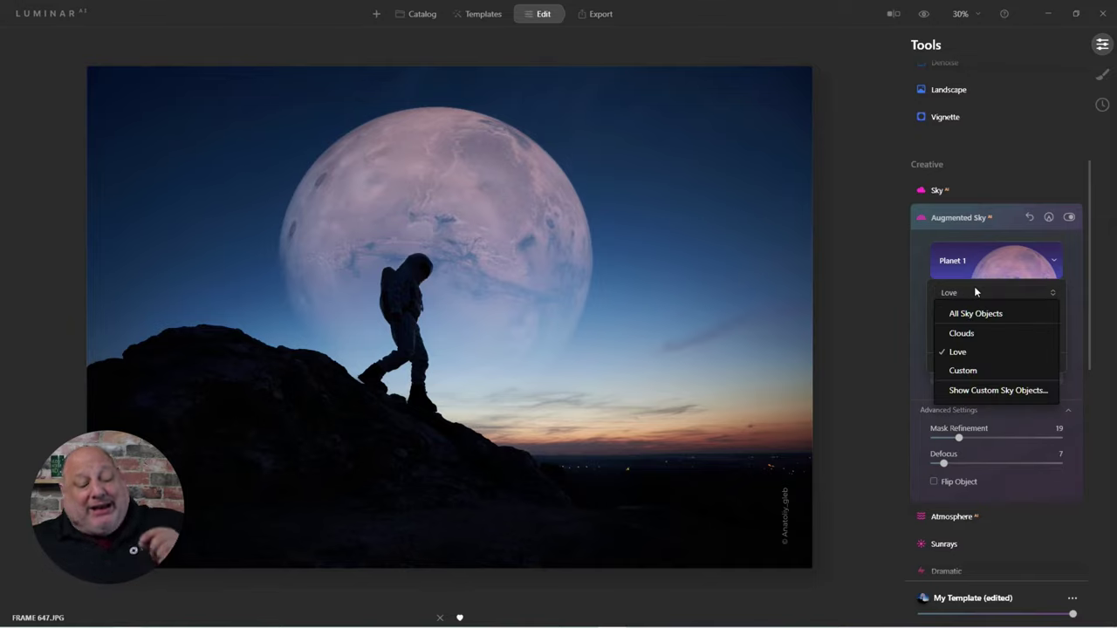
left_click(974, 390)
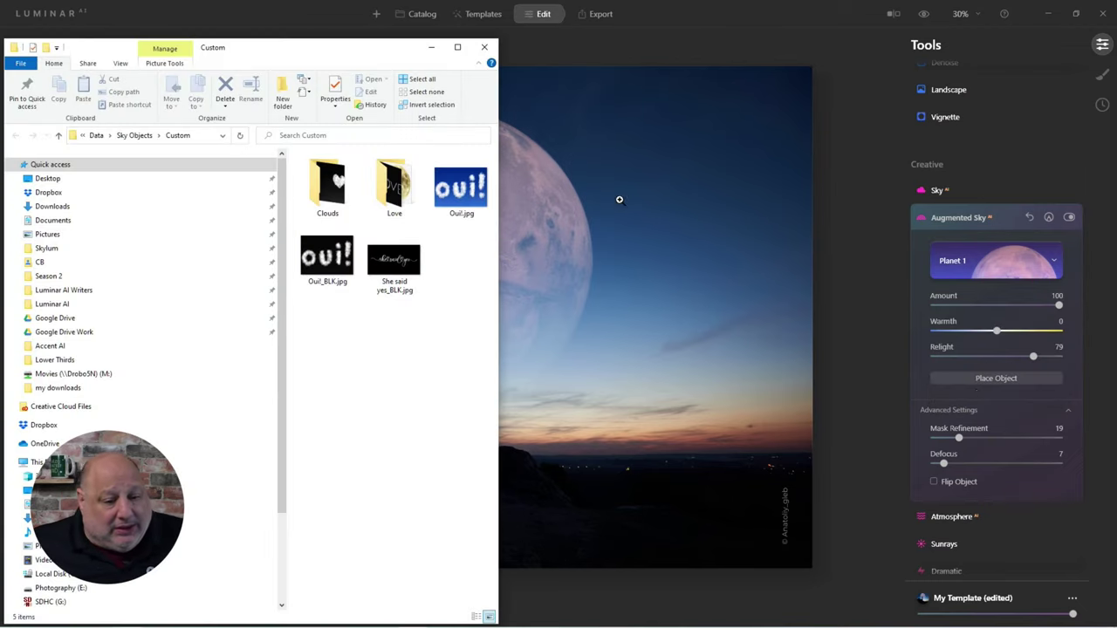
left_click(457, 47)
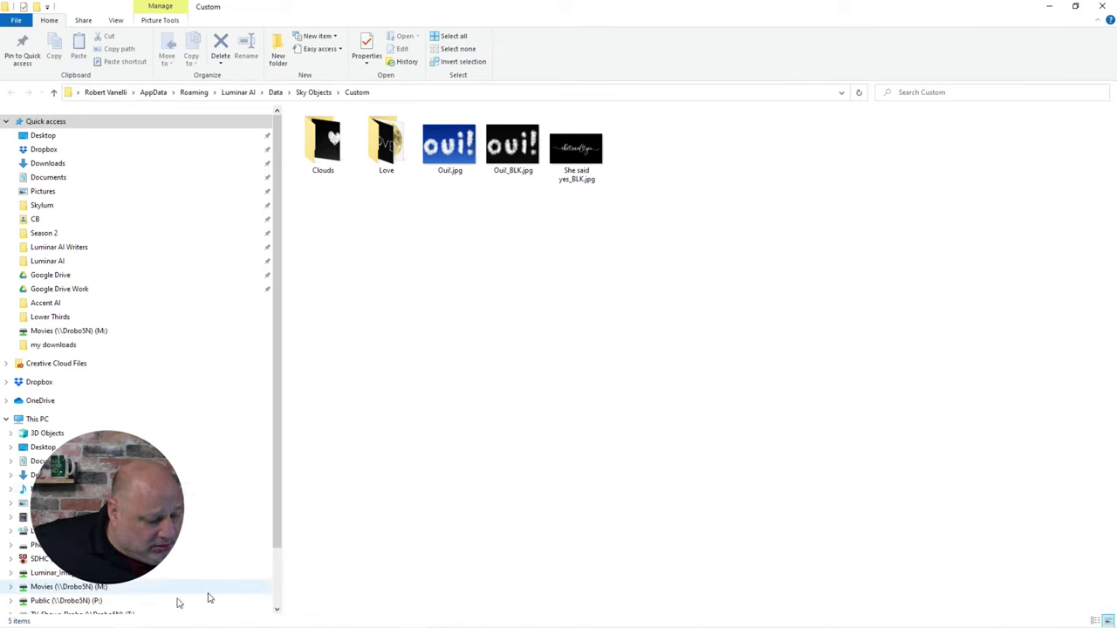
left_click(262, 545)
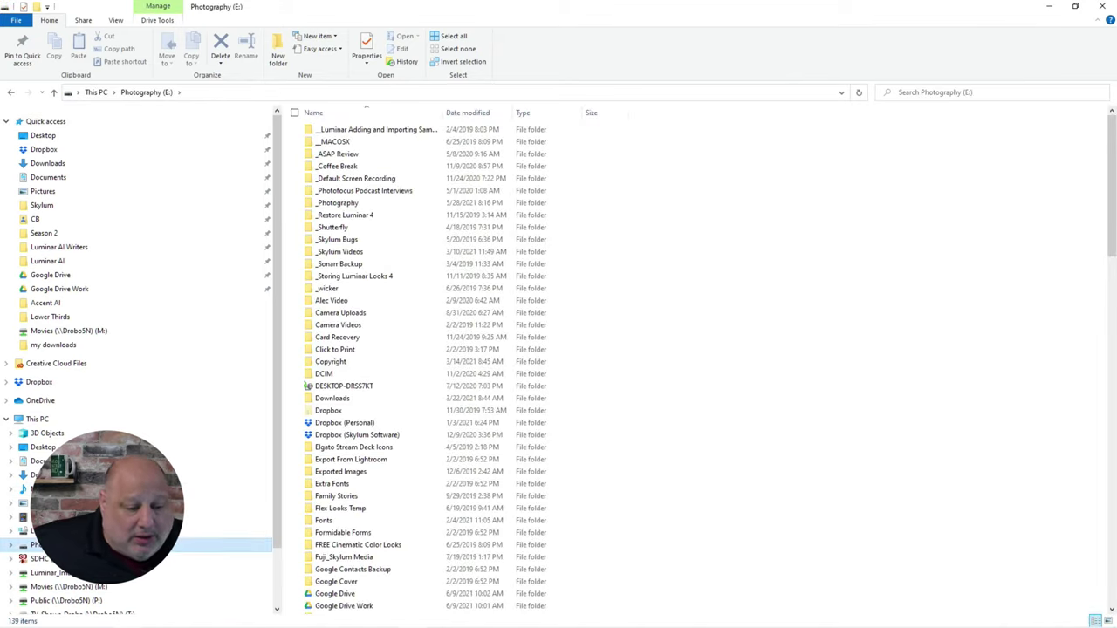
double_click(352, 203)
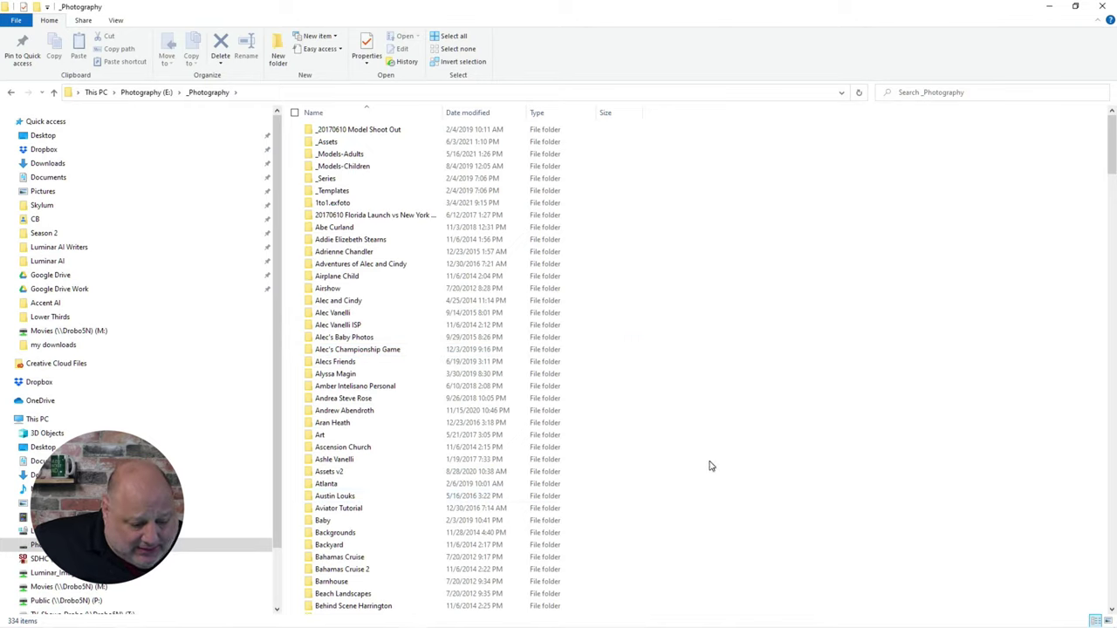
Open the Bella Donna Project folder and look at how its dated 20160912 King Center subfolder is named.
scroll(710, 466, "down", 3)
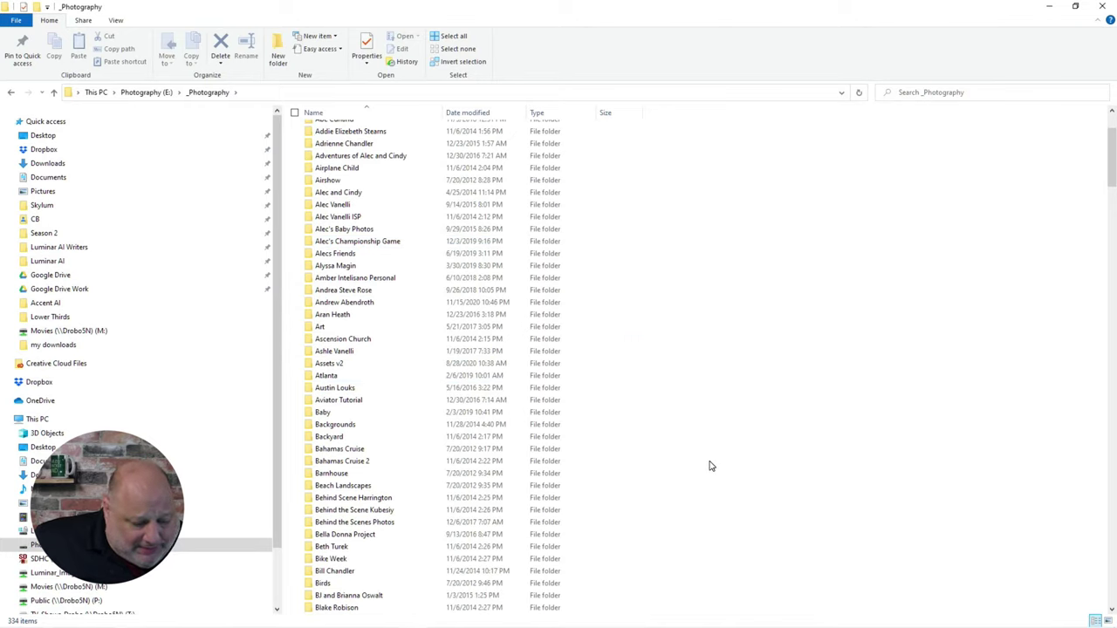
scroll(710, 466, "down", 1)
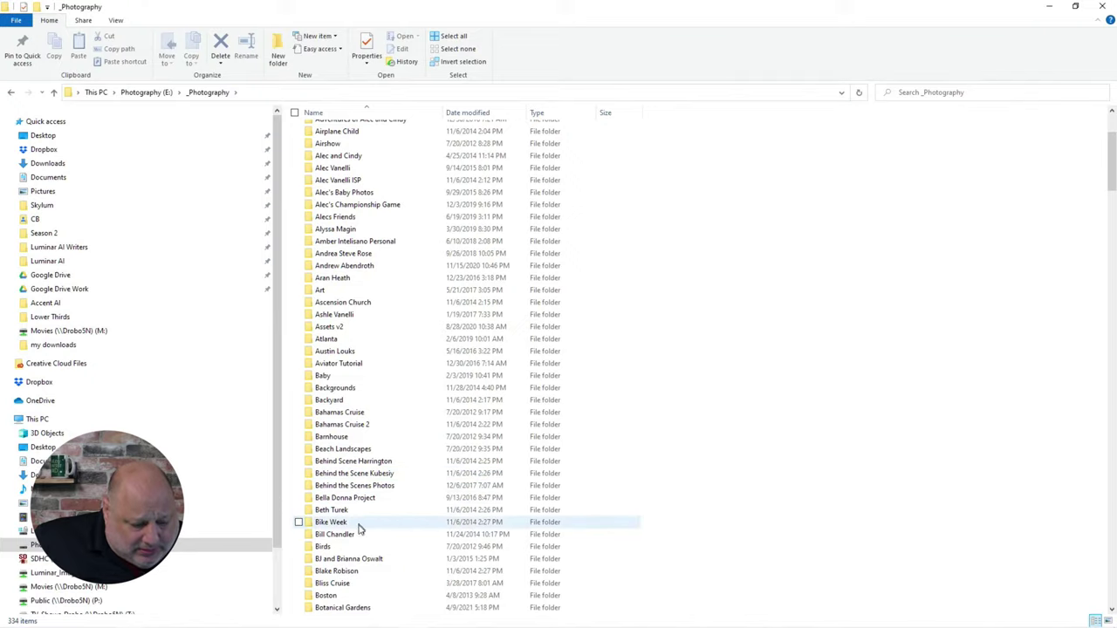
double_click(356, 499)
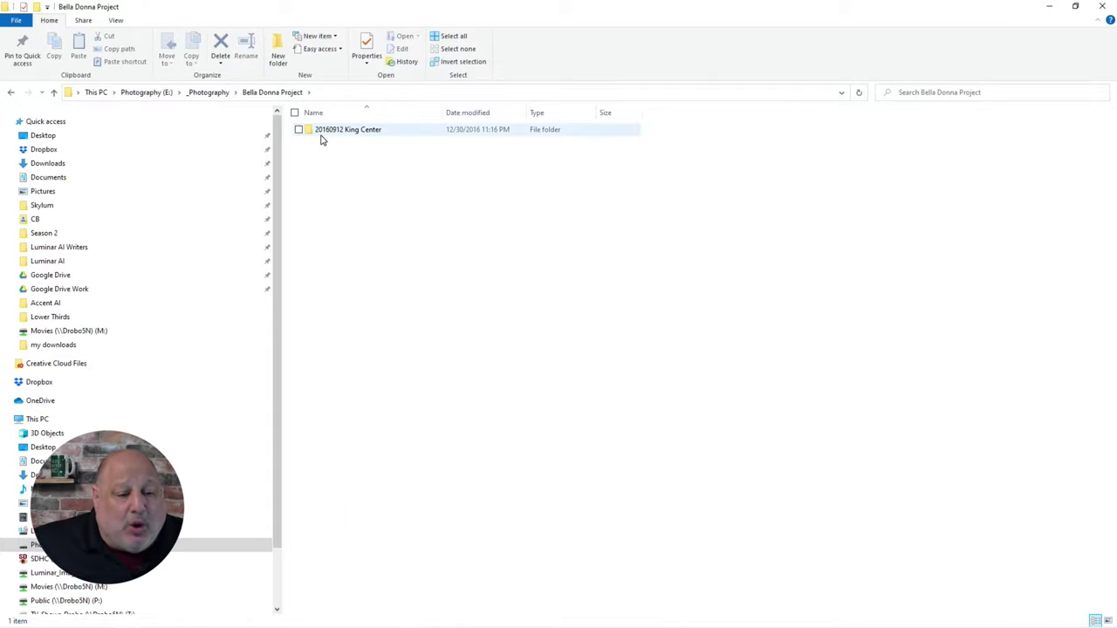
mouse_move(322, 140)
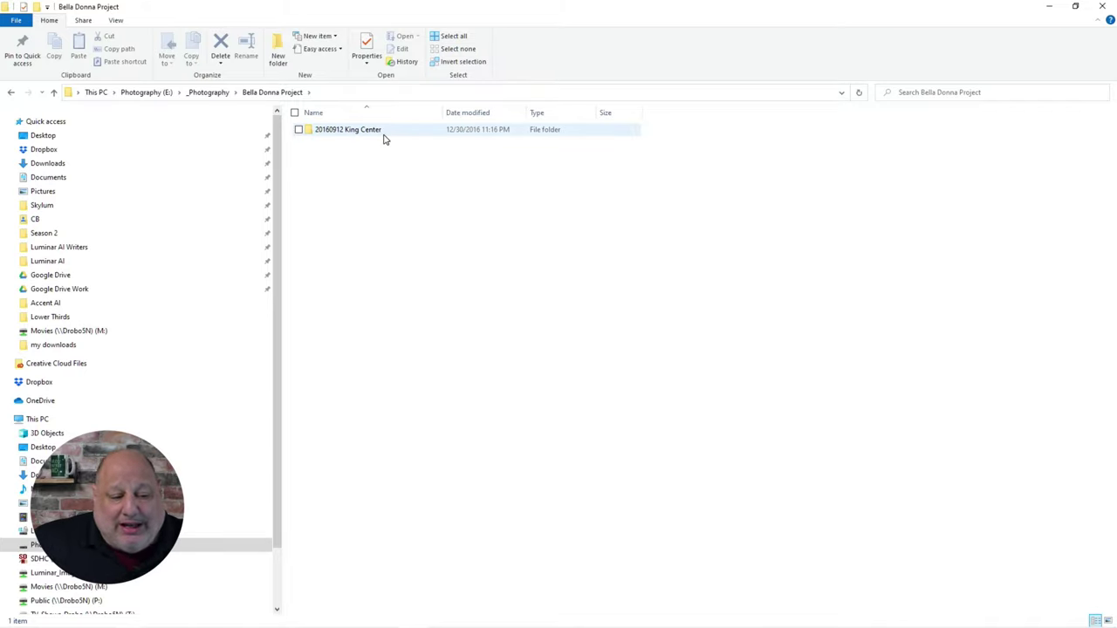
mouse_move(384, 140)
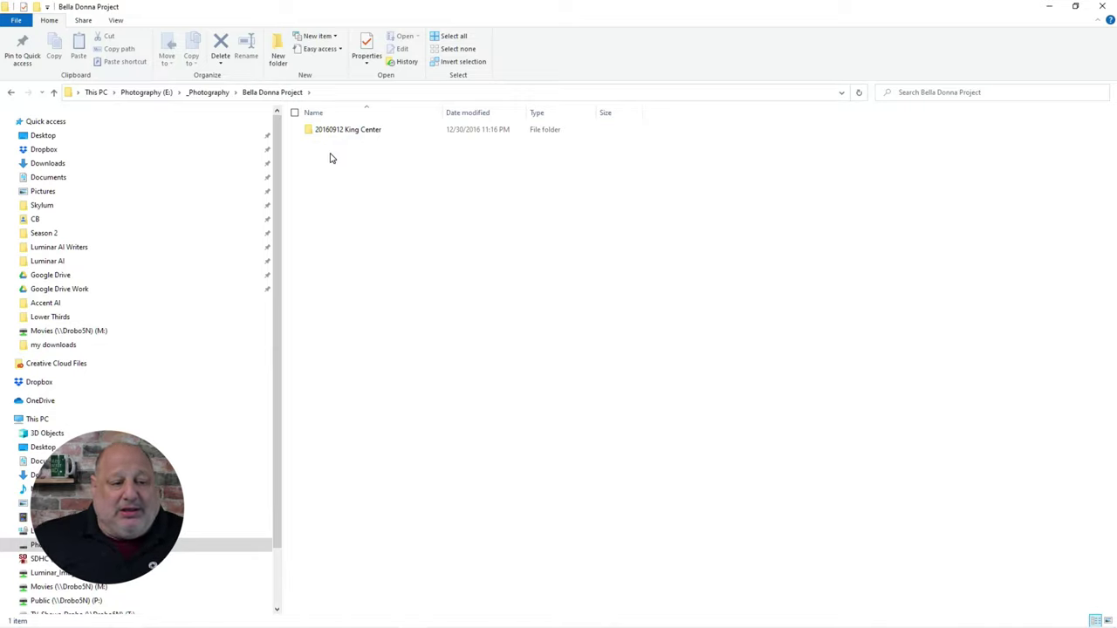
left_click(351, 133)
Return to the _Photography folder and view the Sky Objects collection inside _Assets.
left_click(199, 92)
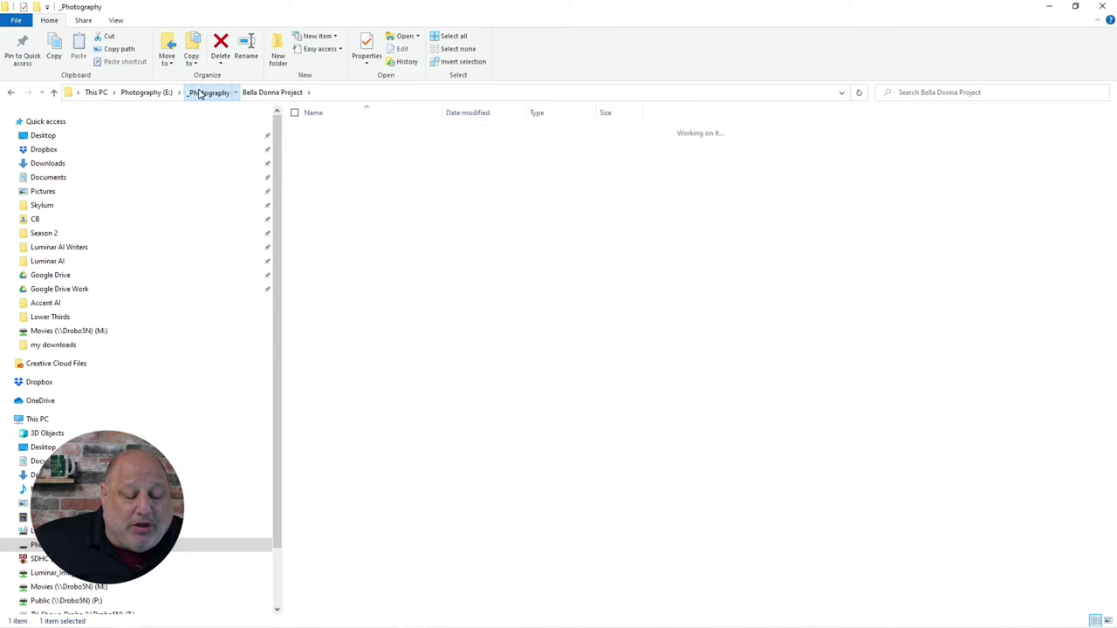
scroll(384, 262, "up", 1)
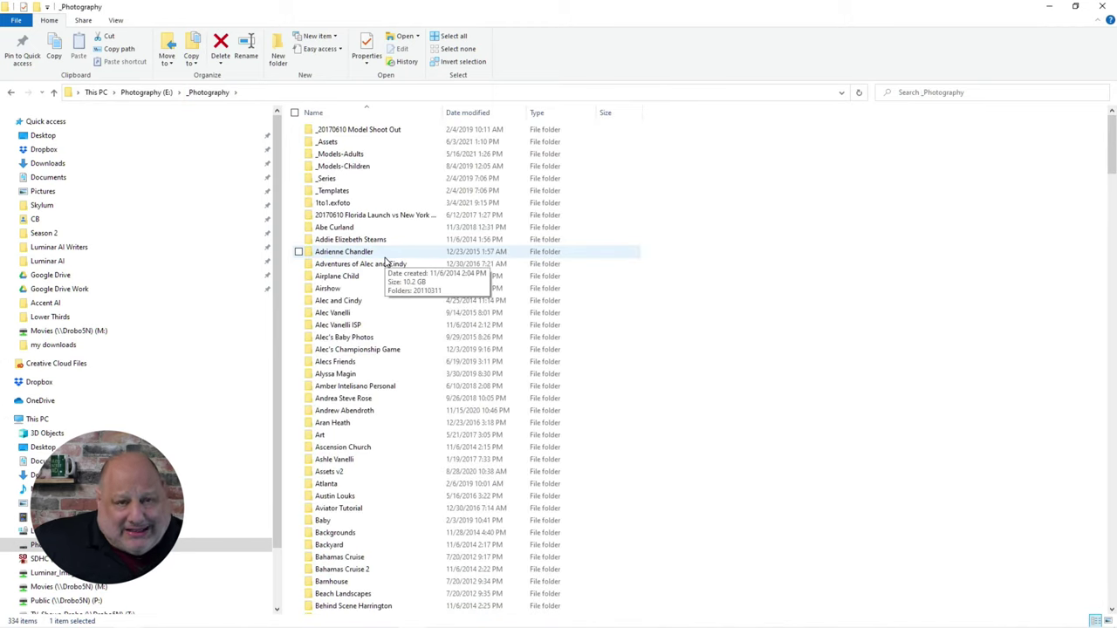
double_click(342, 144)
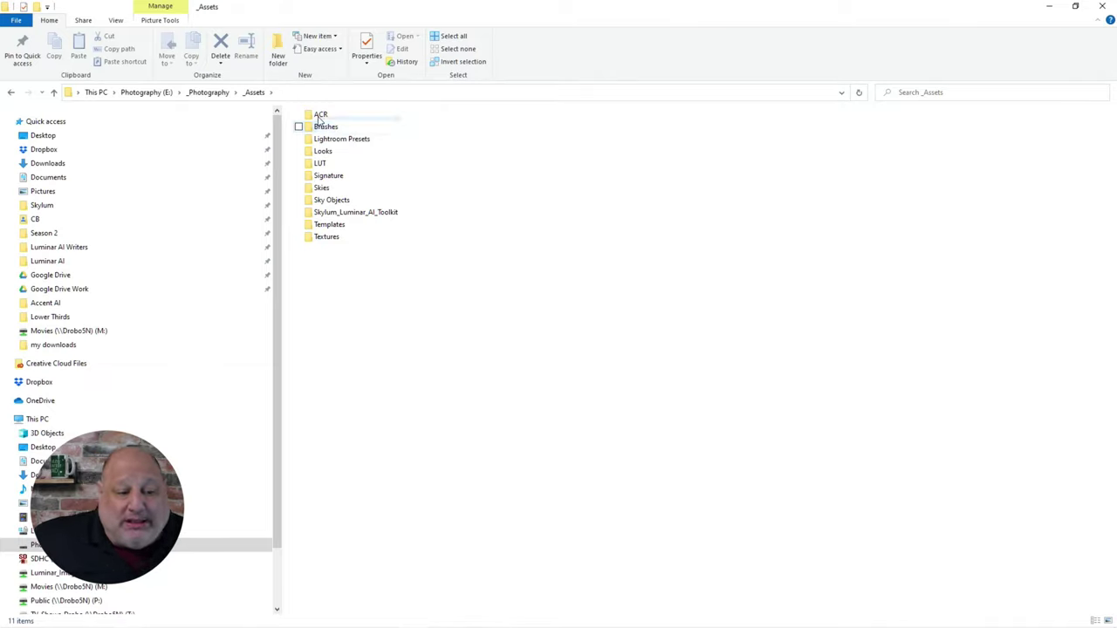
double_click(355, 201)
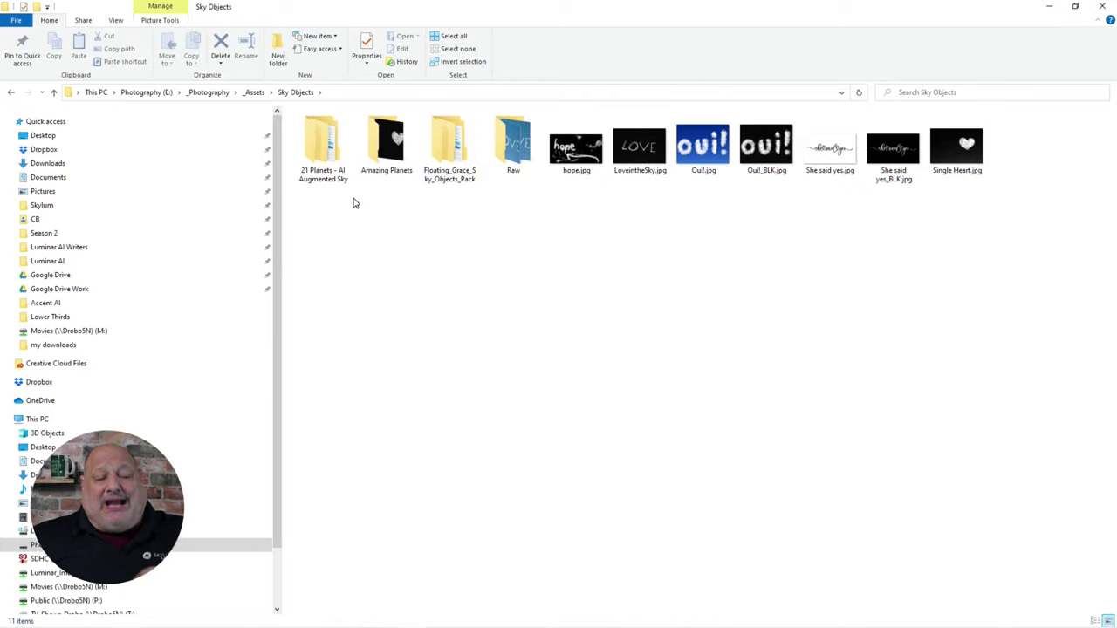
mouse_move(316, 187)
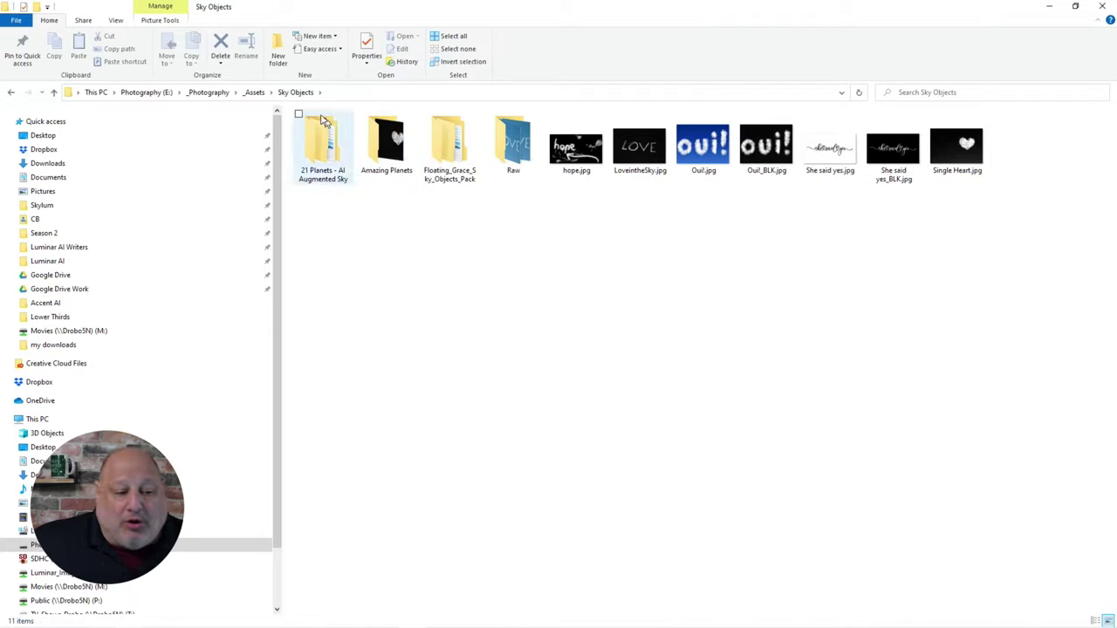
Look through the Skies and Textures folders inside _Assets, and reopen the Sky Objects folder.
left_click(254, 91)
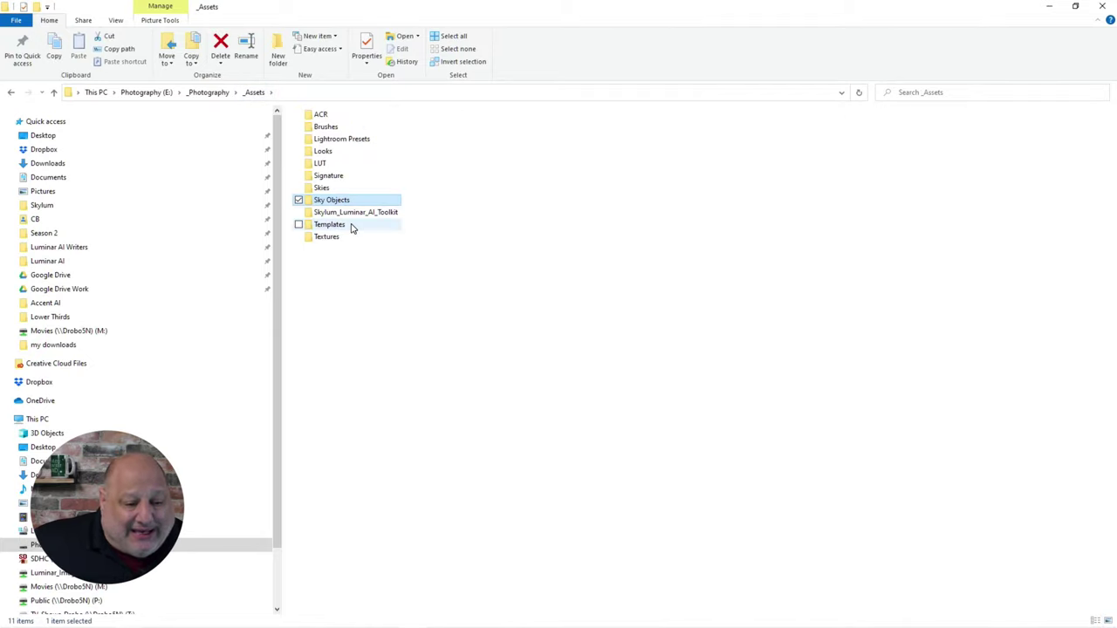
double_click(325, 188)
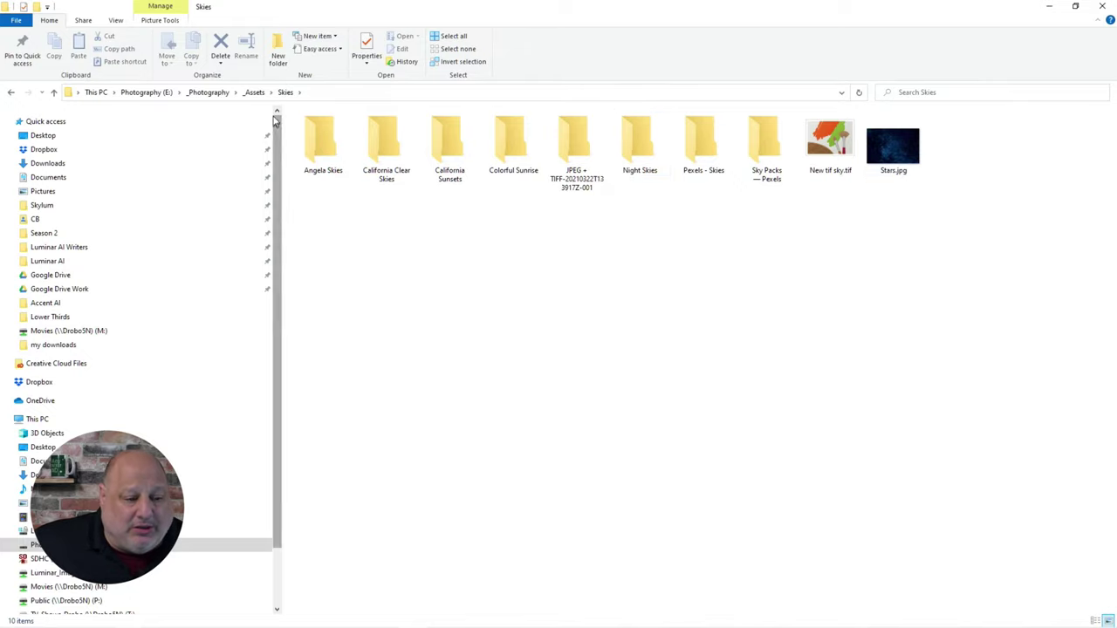
left_click(253, 92)
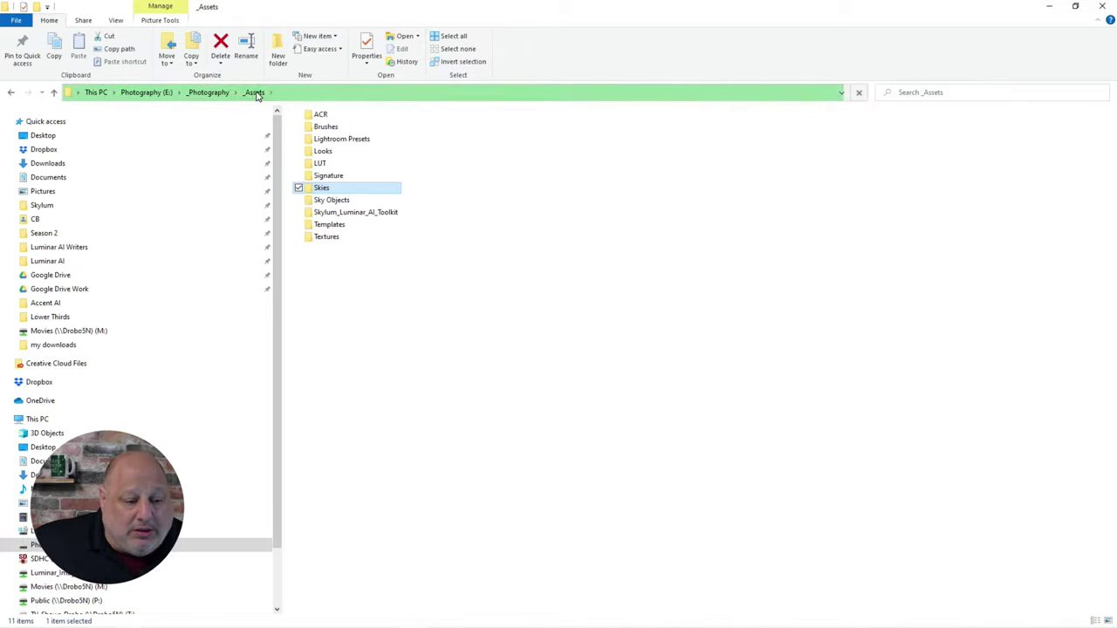
double_click(346, 238)
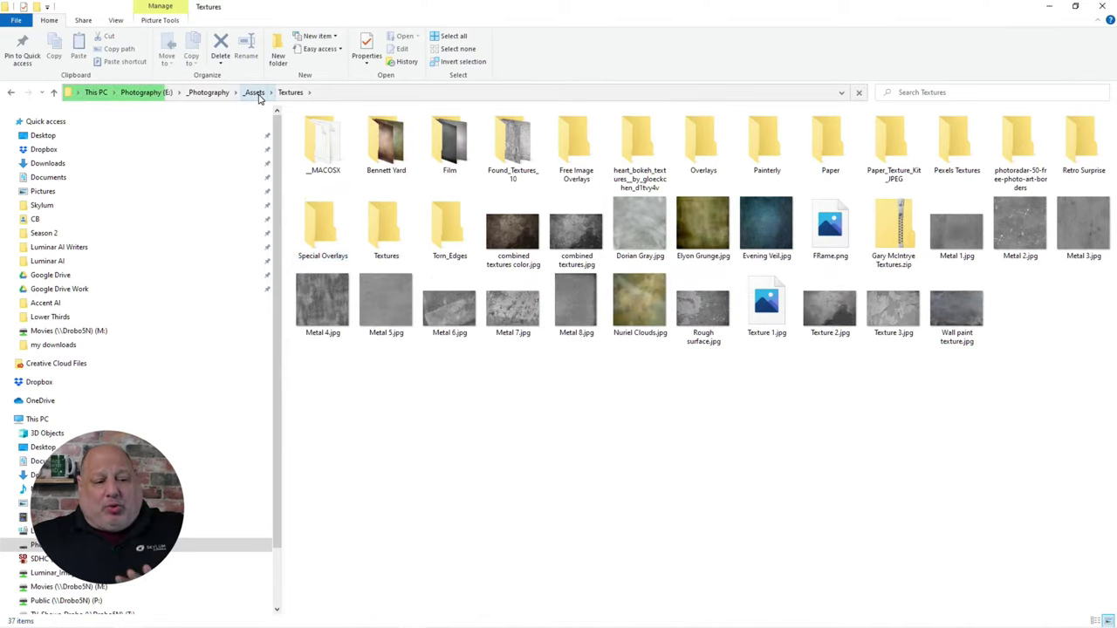
left_click(256, 95)
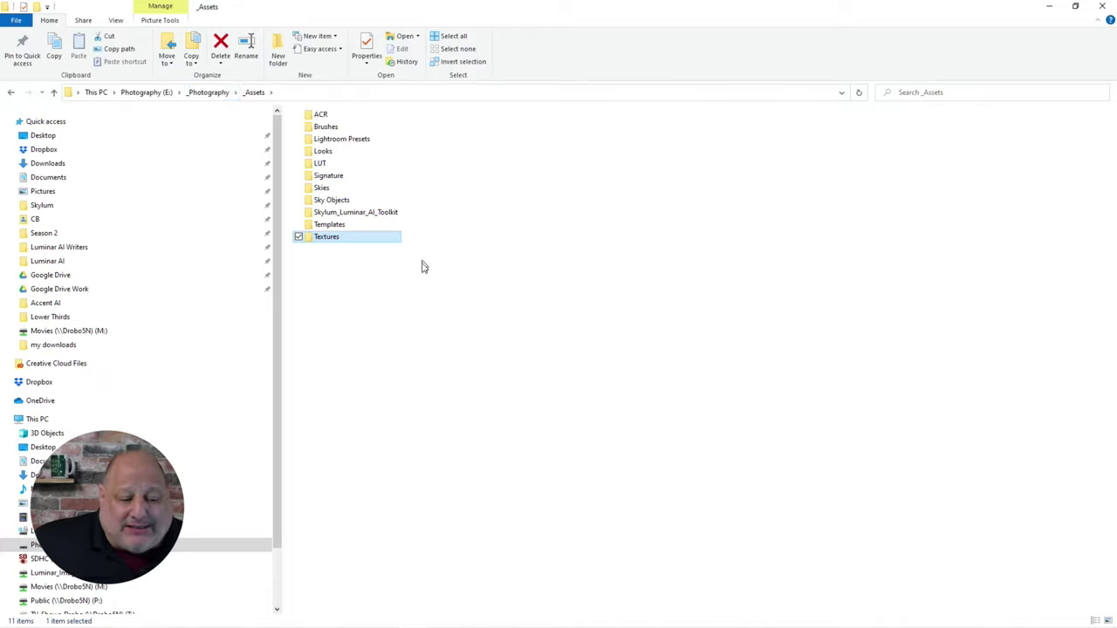
double_click(349, 201)
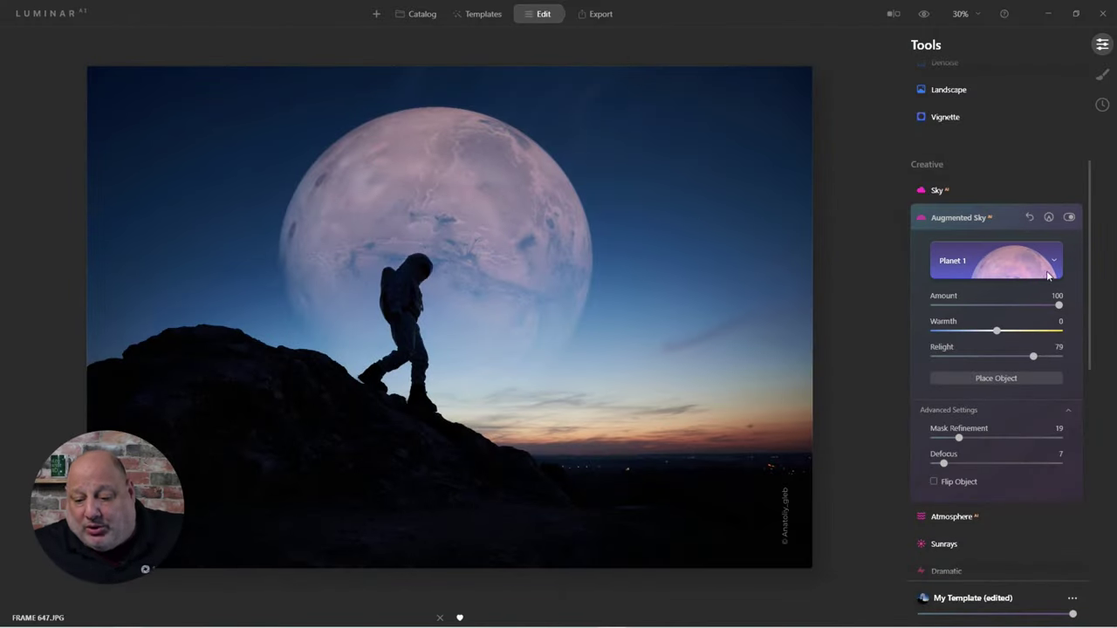
Switch back to Luminar AI, show the Custom group in Augmented Sky, and start adding a new custom object.
left_click(1001, 267)
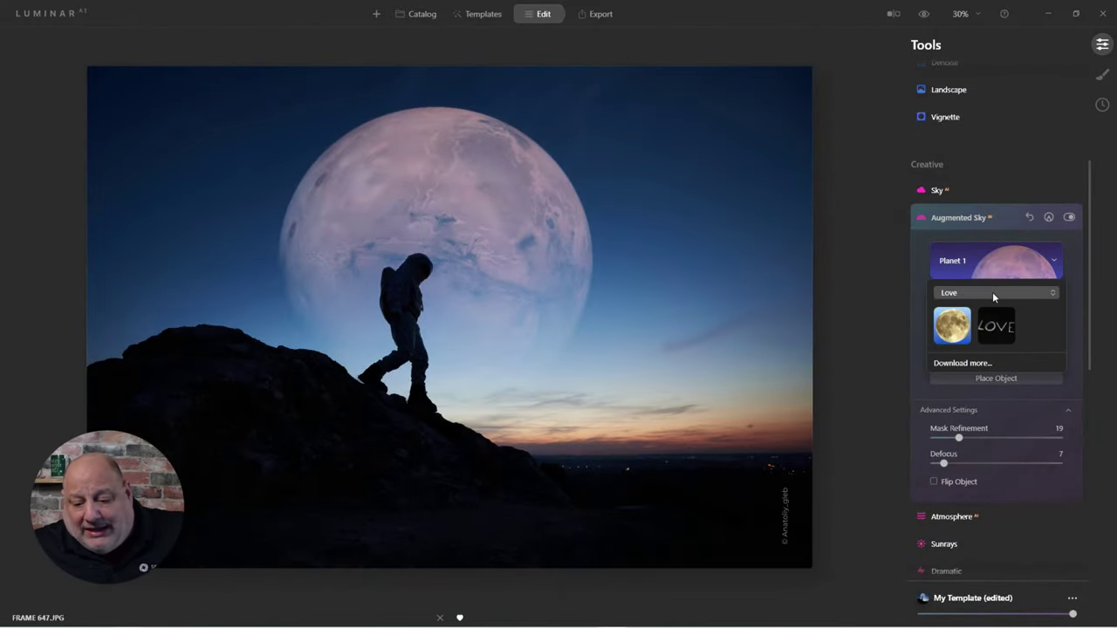
left_click(992, 291)
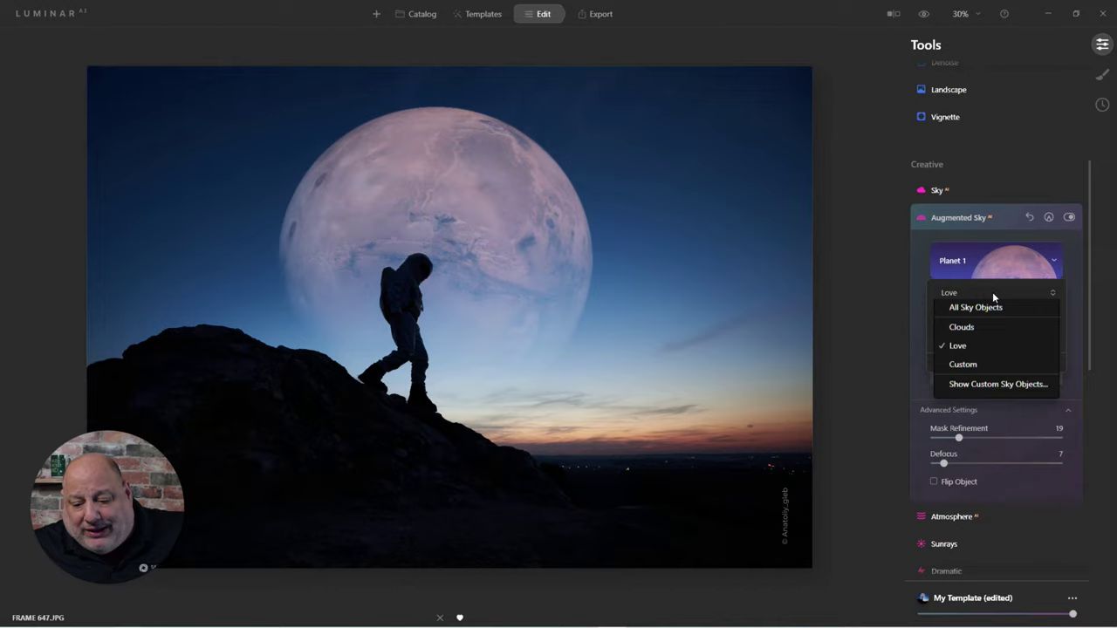
left_click(975, 373)
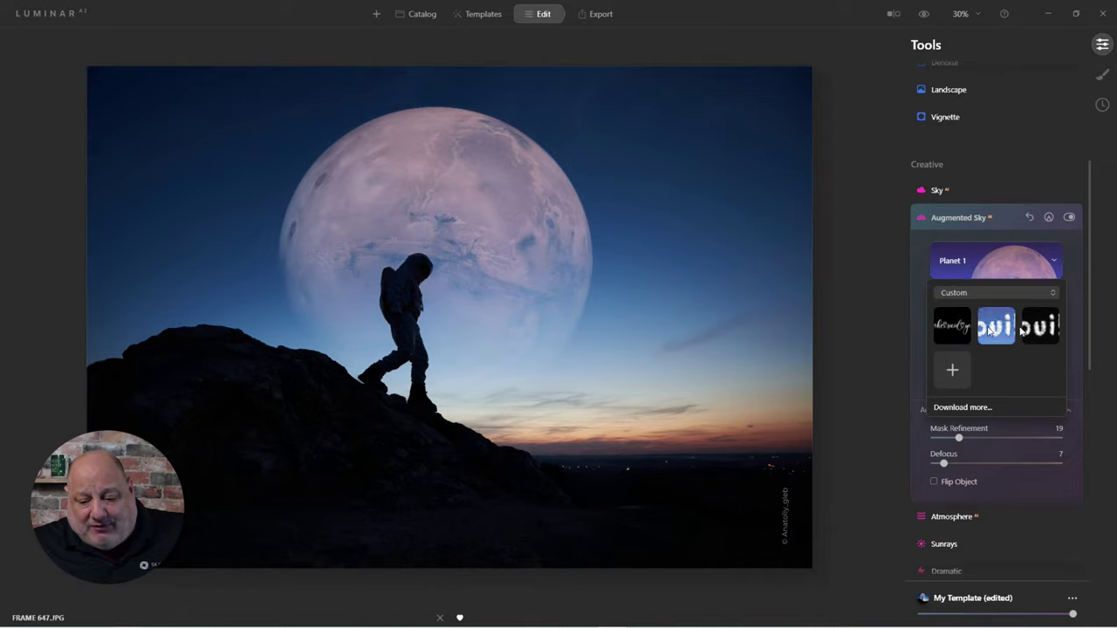
left_click(950, 373)
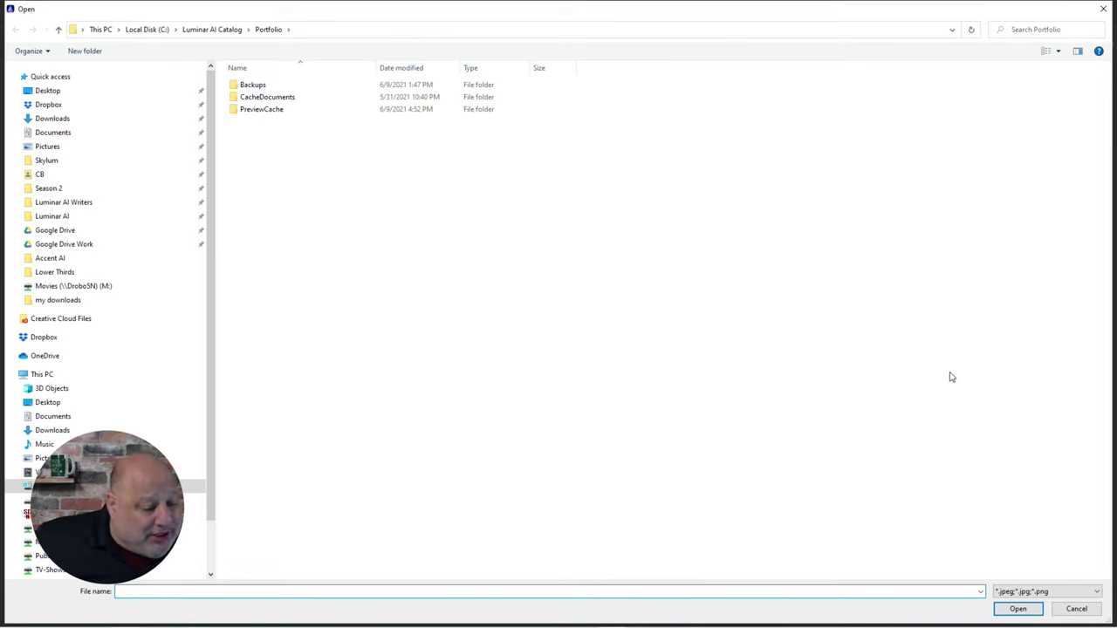
Load Uranus 1999.jpg from the inner 21 Planets - AI Augmented Sky folder, under _Assets > Sky Objects, as the custom sky object.
left_click(52, 500)
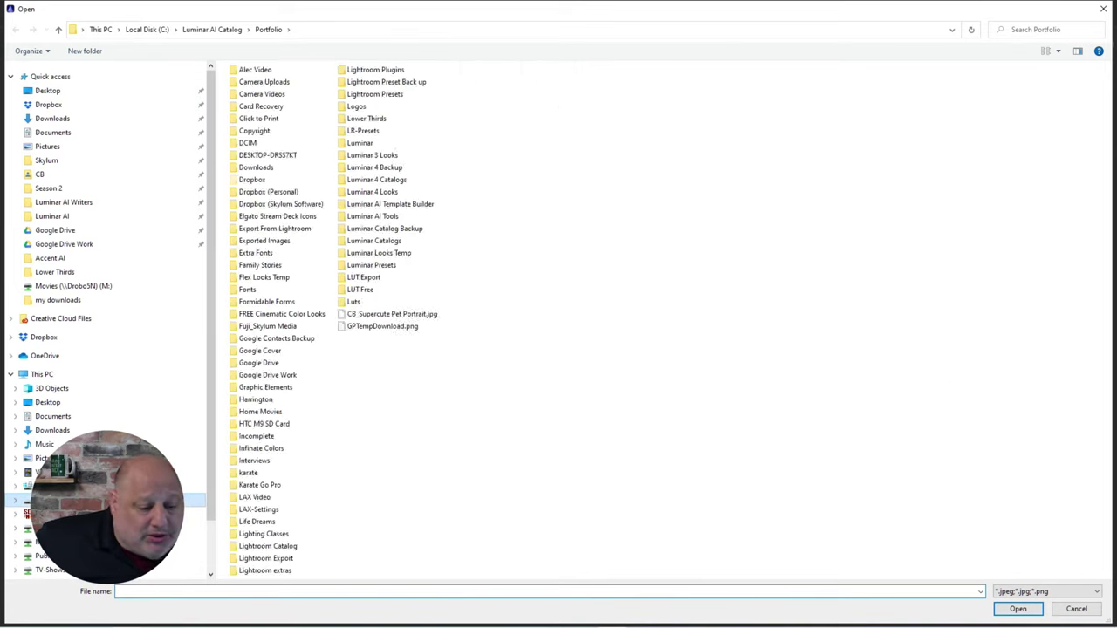
double_click(262, 142)
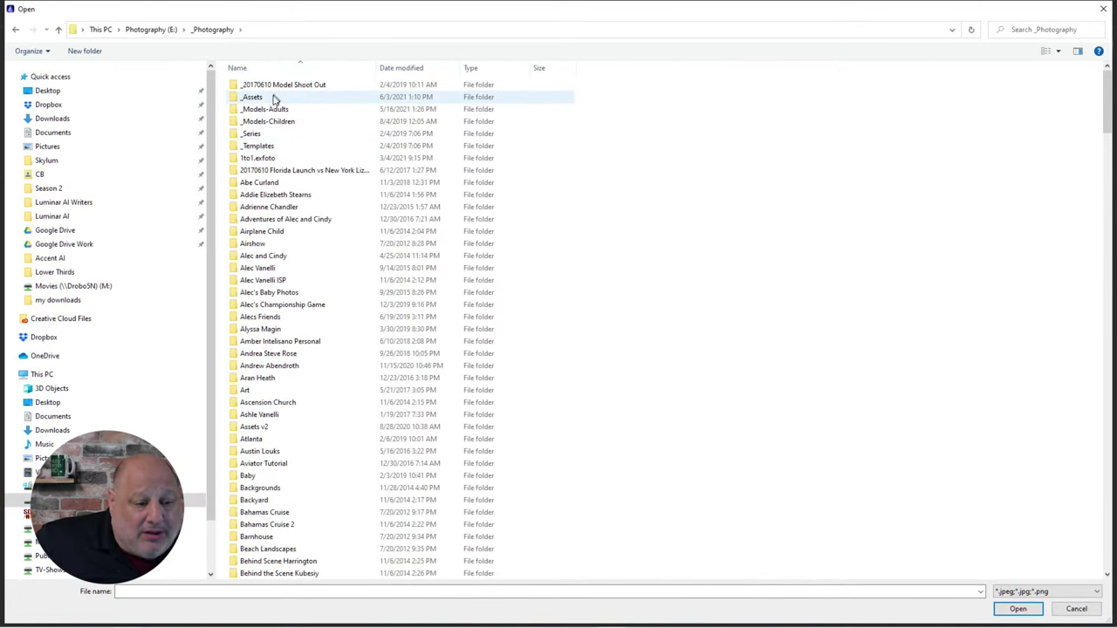
double_click(274, 98)
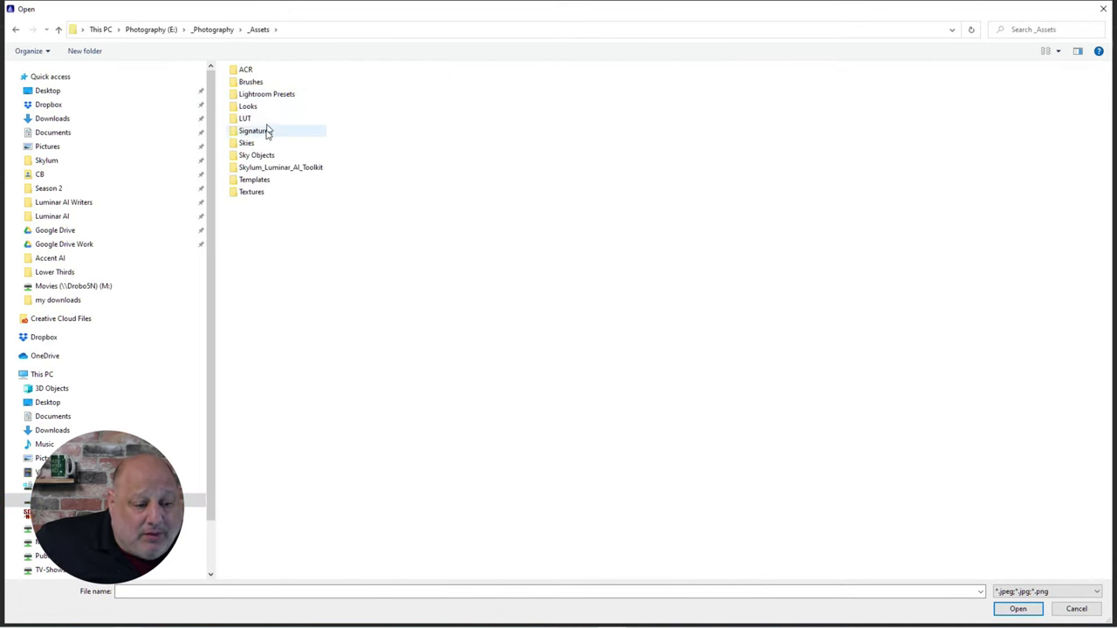
double_click(266, 156)
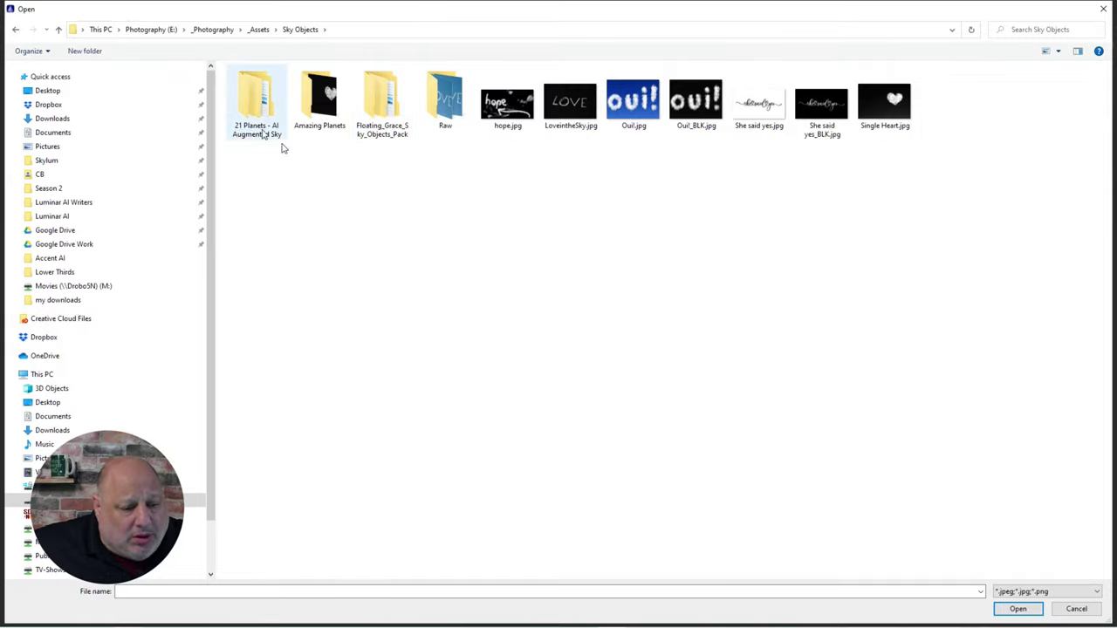
double_click(252, 107)
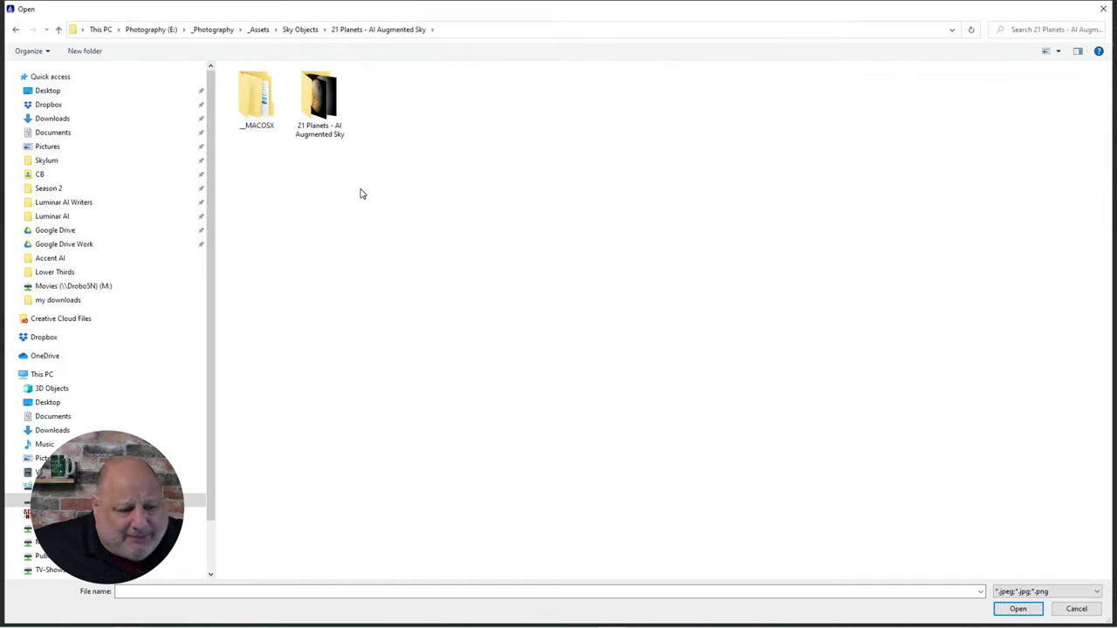
double_click(317, 98)
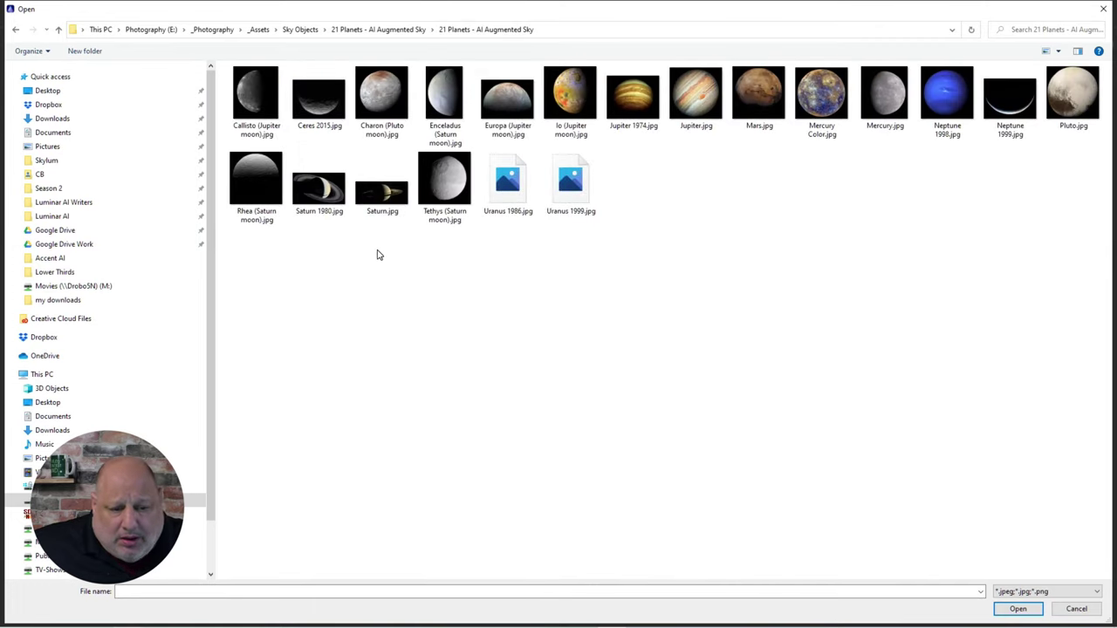
left_click(574, 181)
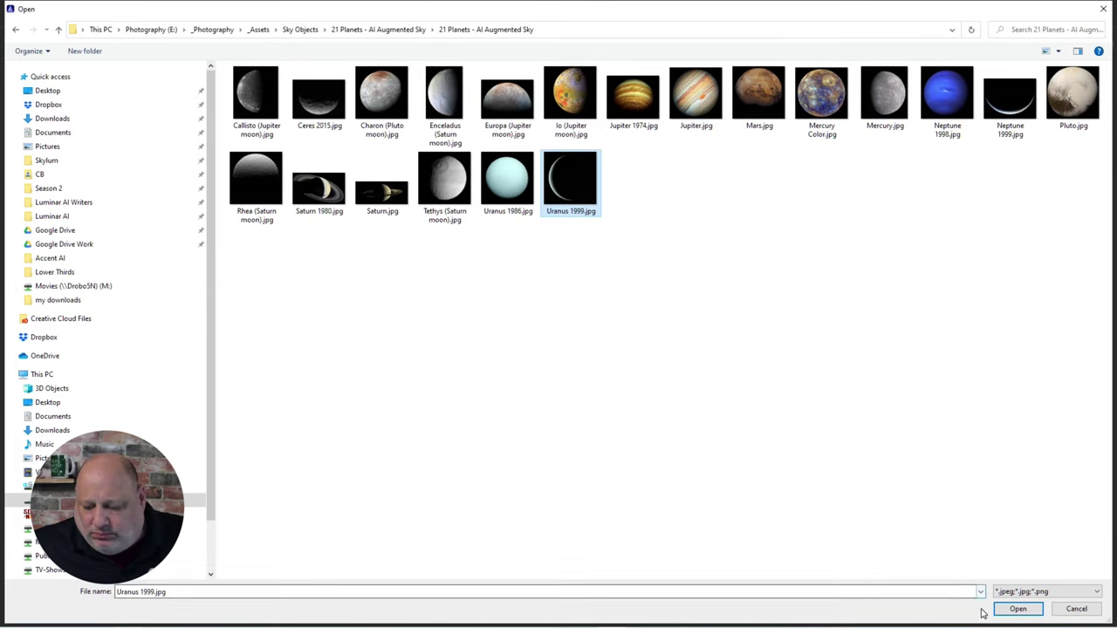
left_click(1015, 609)
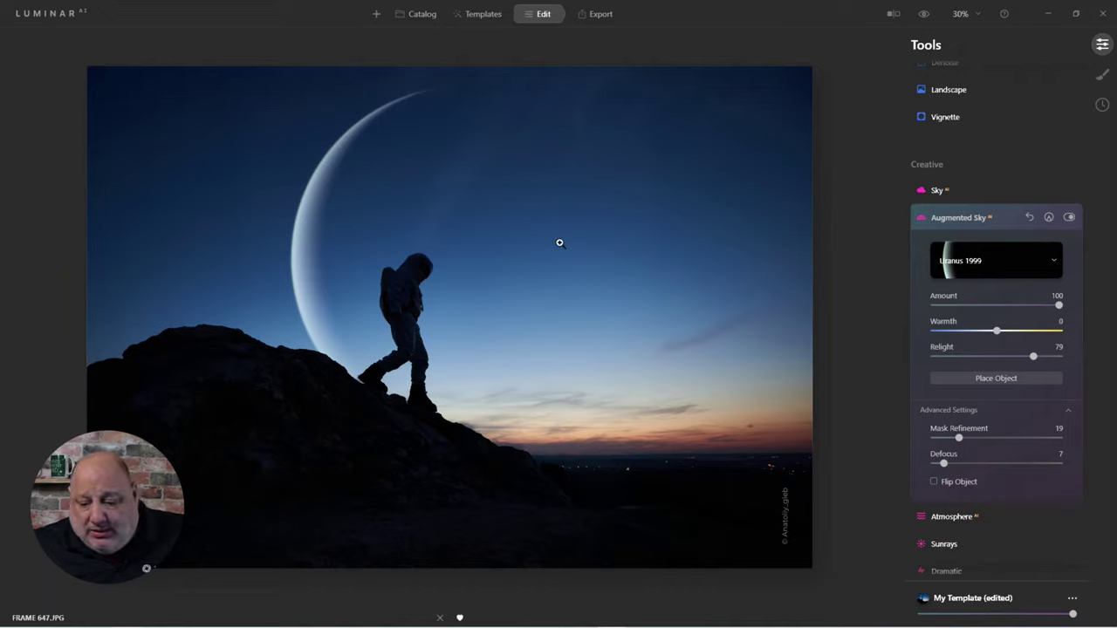
Show the custom sky objects folder from Augmented Sky and select Uranus 1999.jpg in it.
left_click(1043, 264)
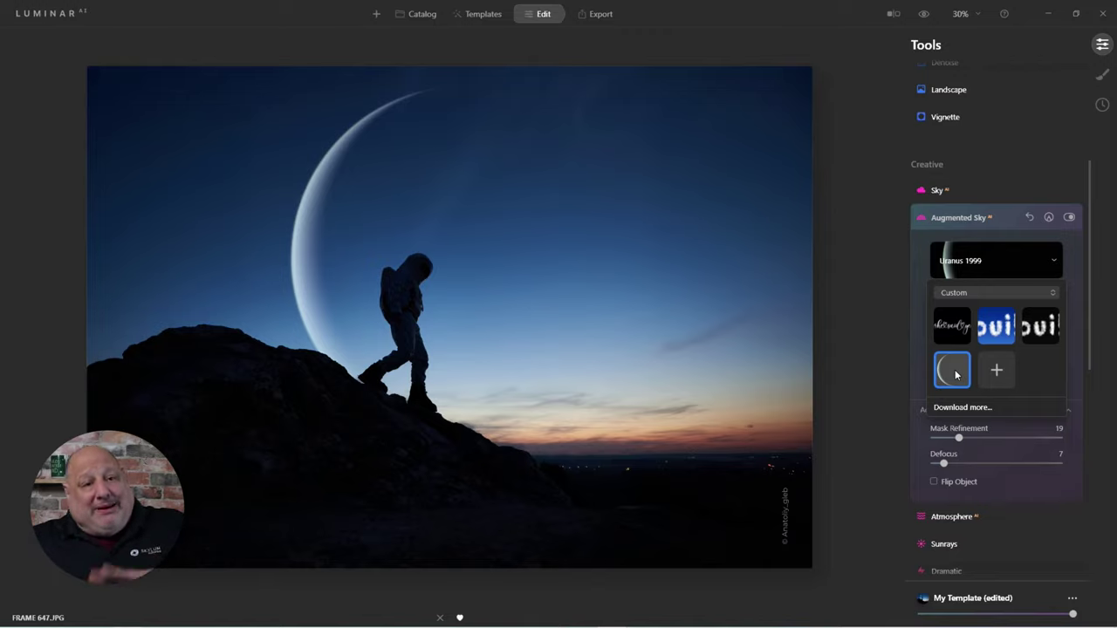
left_click(1033, 295)
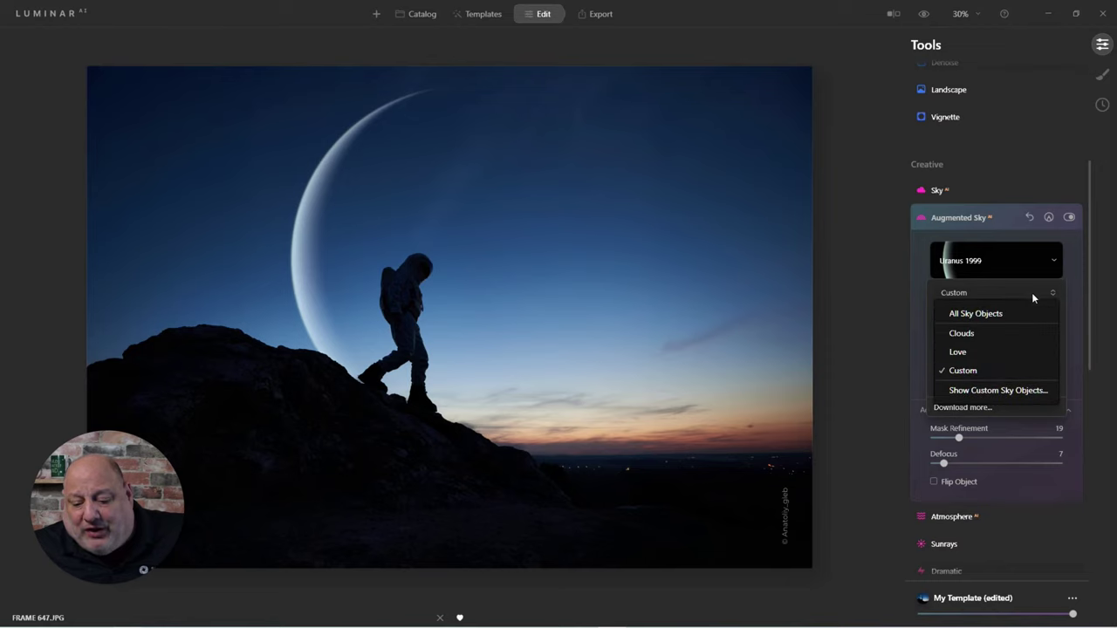
left_click(979, 390)
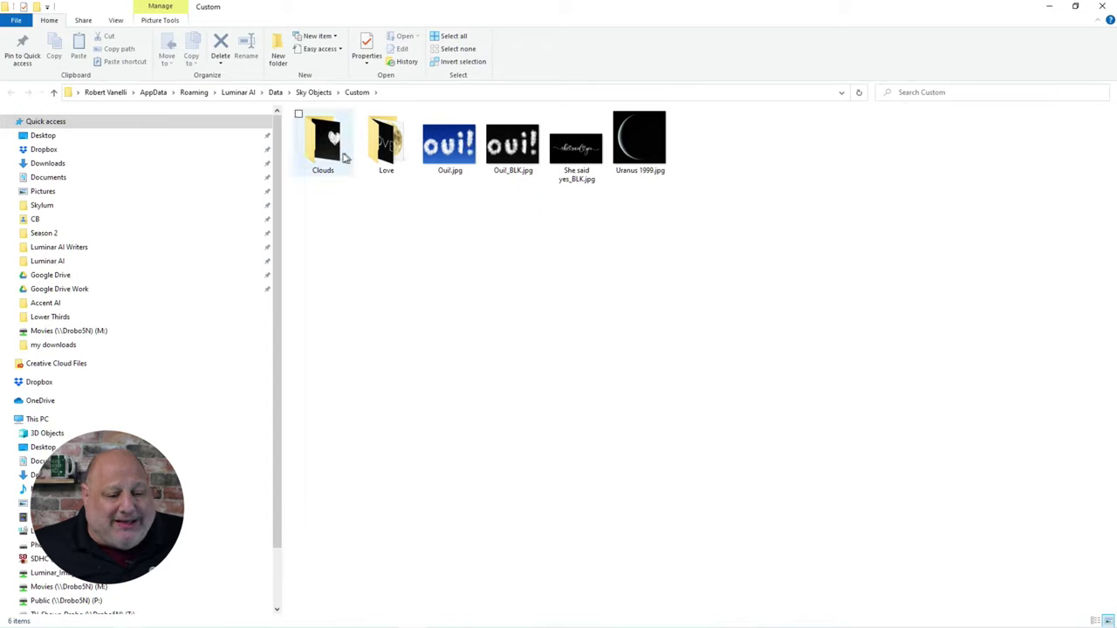
left_click(650, 150)
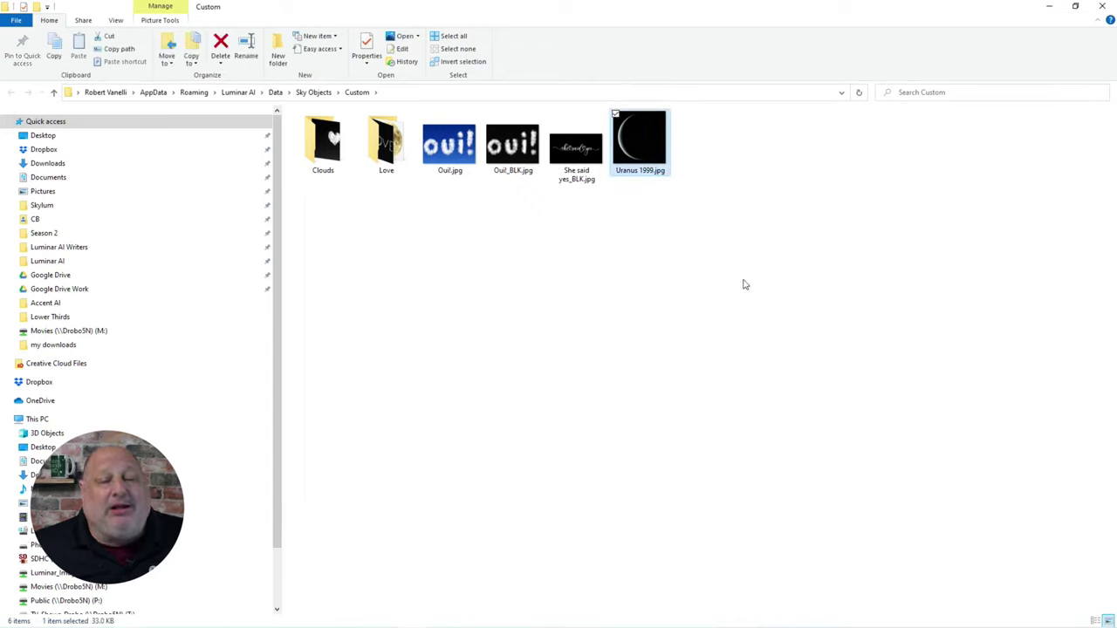
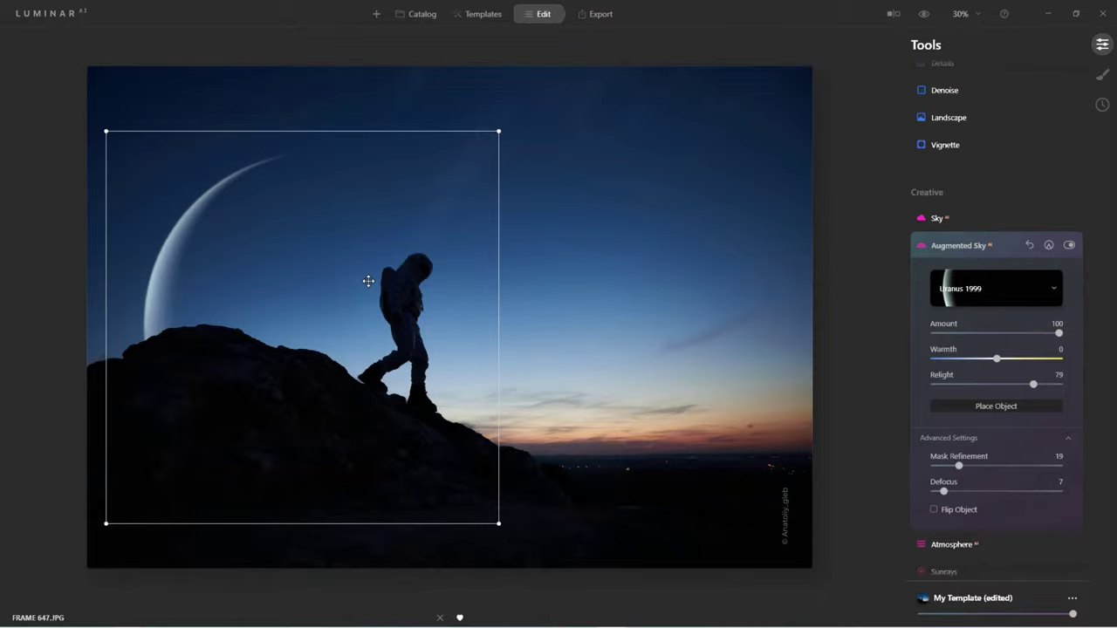
Reposition the Uranus 1999 crescent in the sky behind the astronaut, rising from the rocky ridge, and finish placing it.
left_click_drag(297, 244, 536, 279)
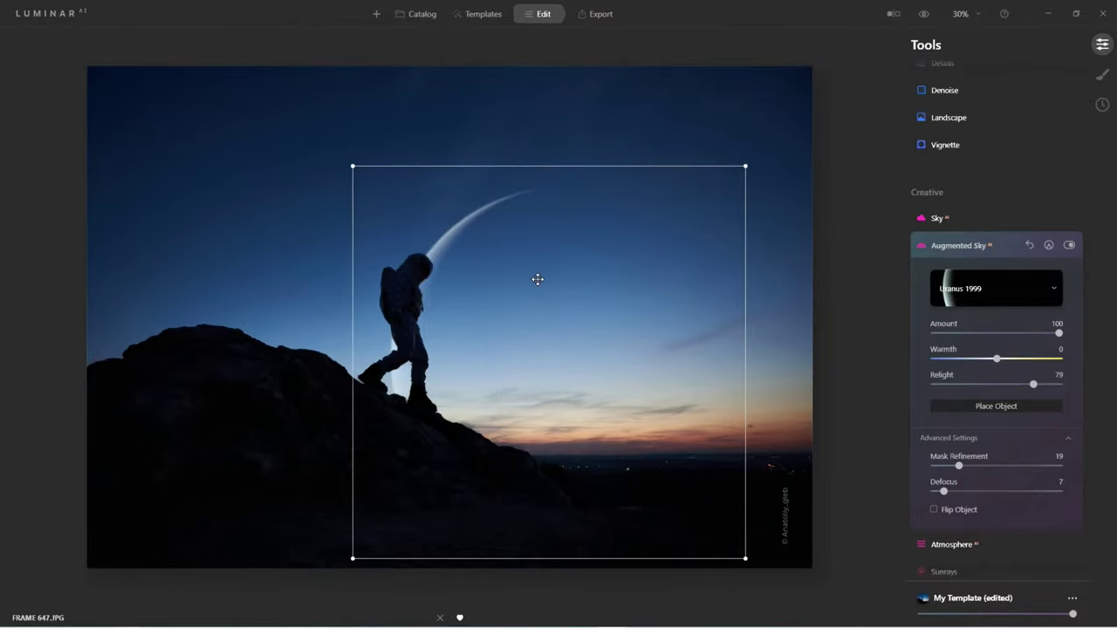
left_click_drag(493, 251, 395, 192)
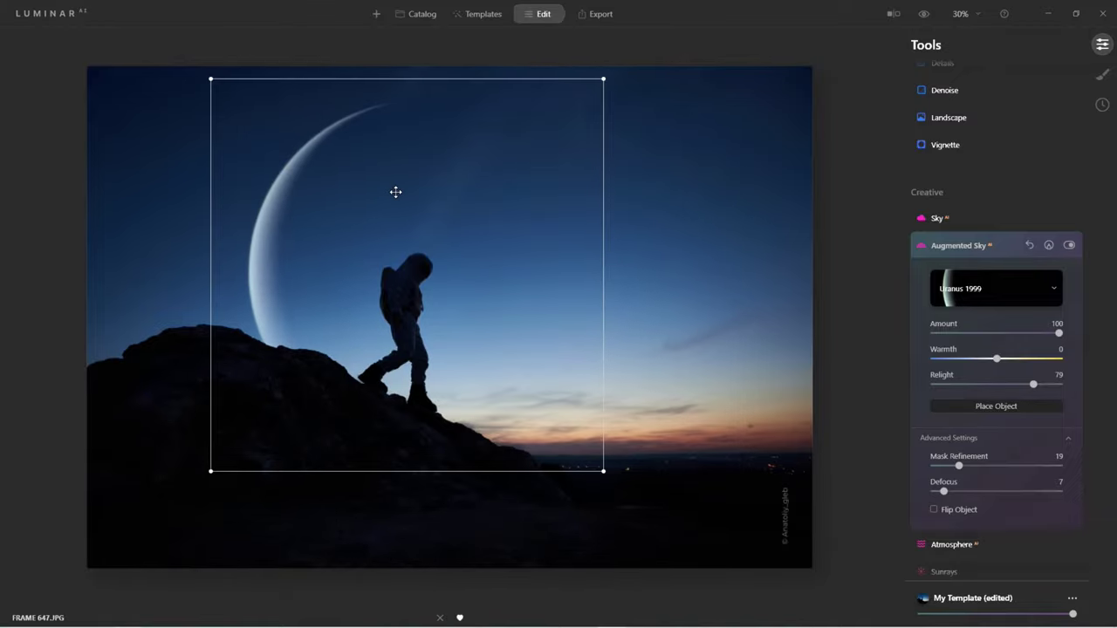
left_click(1017, 406)
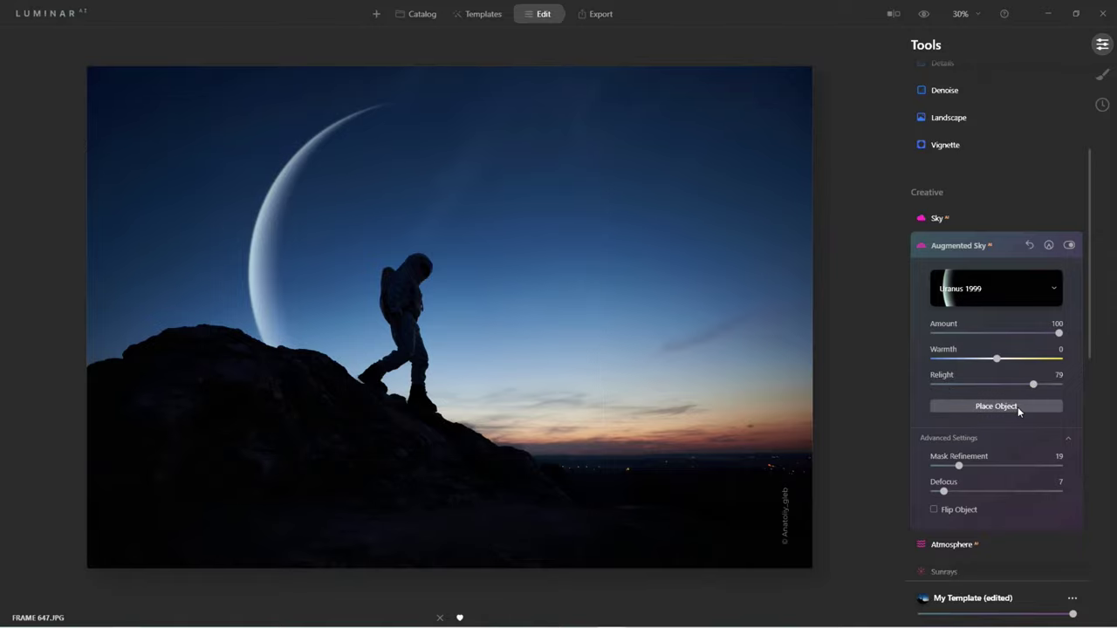
Check the Basic and Texture options available for Local Masking, and return to the editing tools.
left_click(1103, 75)
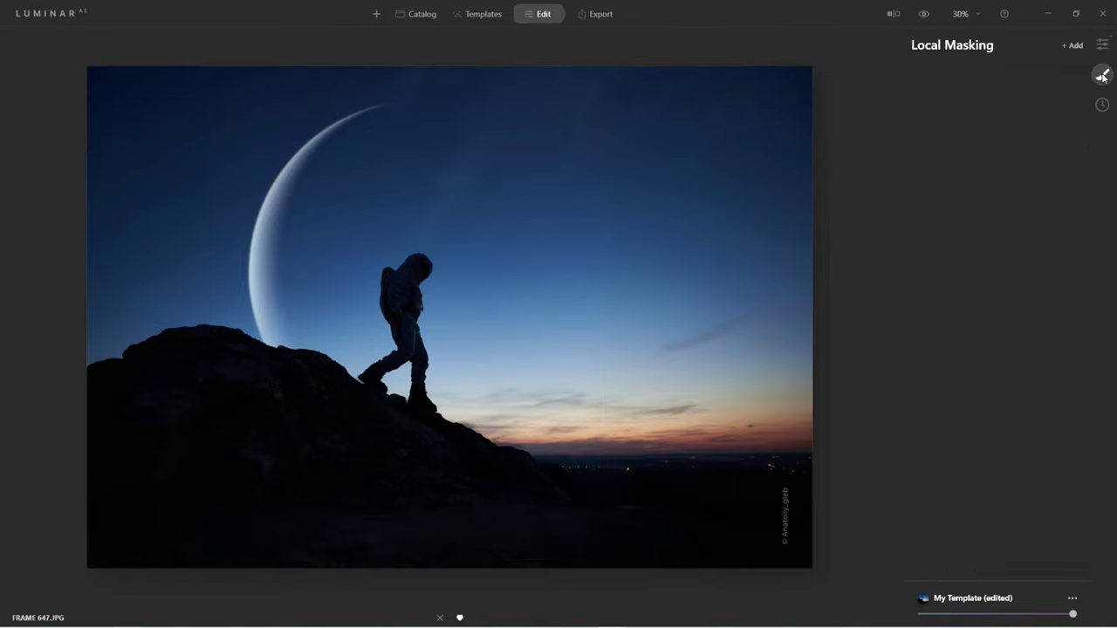
left_click(1075, 46)
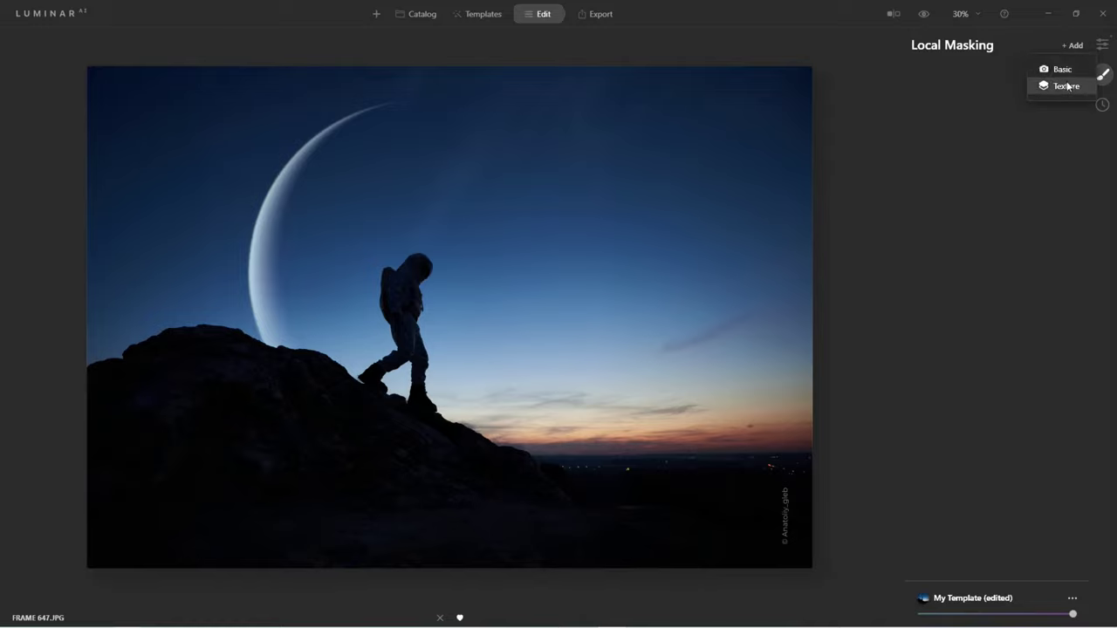
left_click(1068, 86)
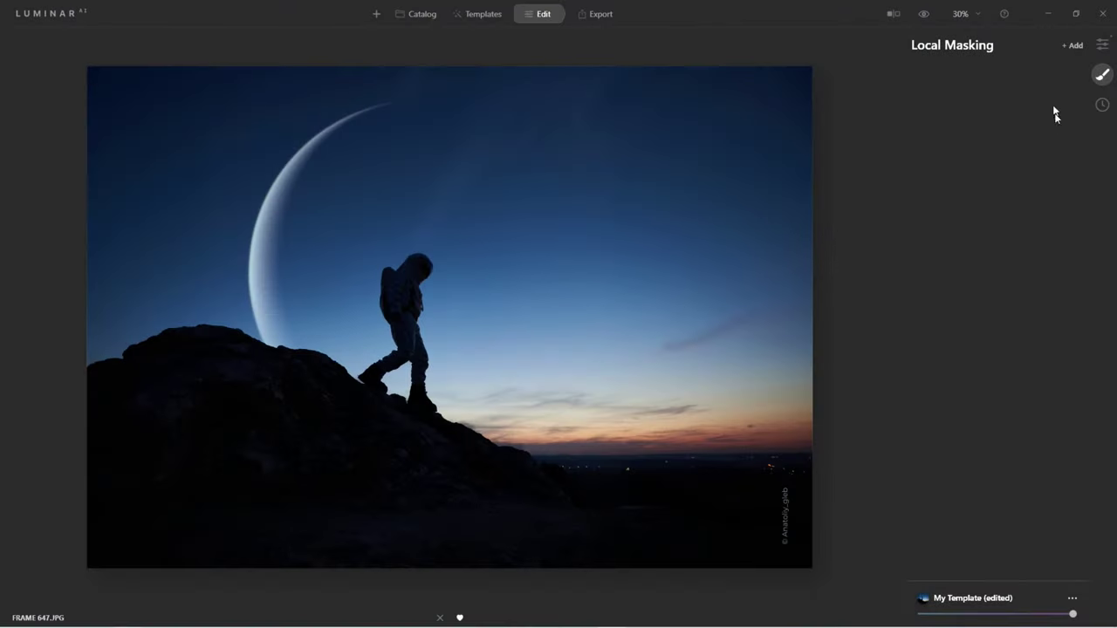
left_click(1103, 44)
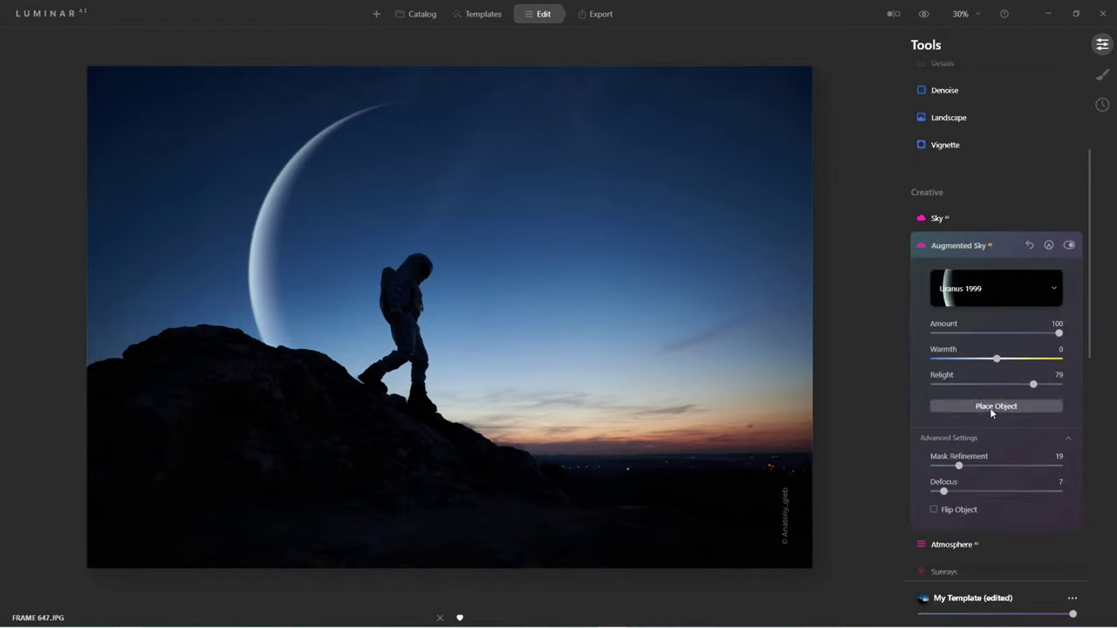
Switch the Augmented Sky collection from Custom to All Sky Objects and browse to the end of it.
left_click(982, 288)
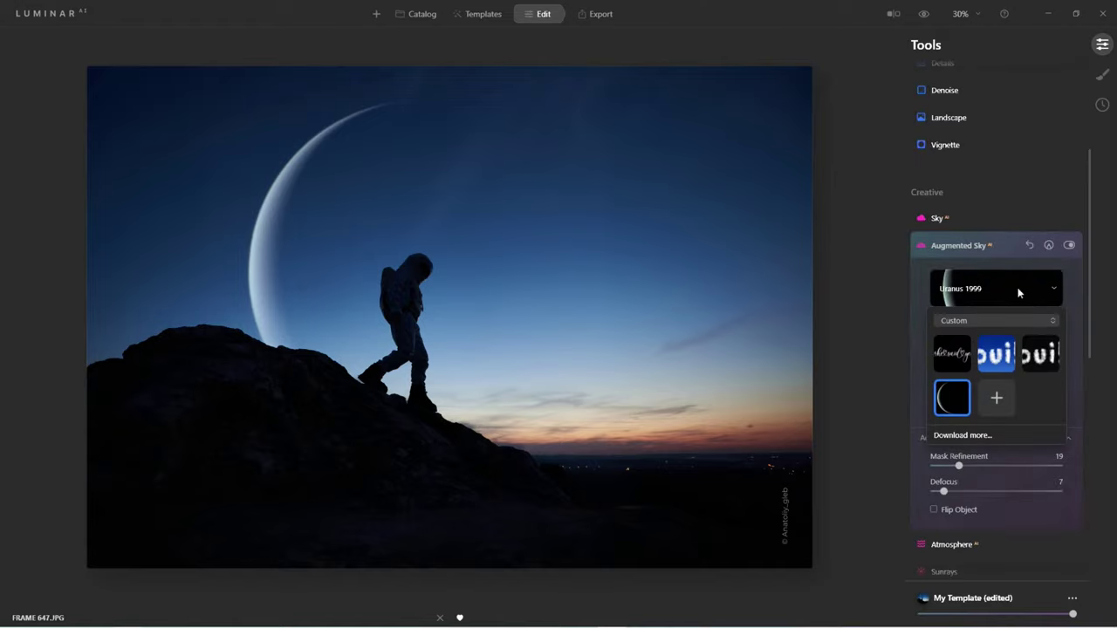
left_click(1040, 321)
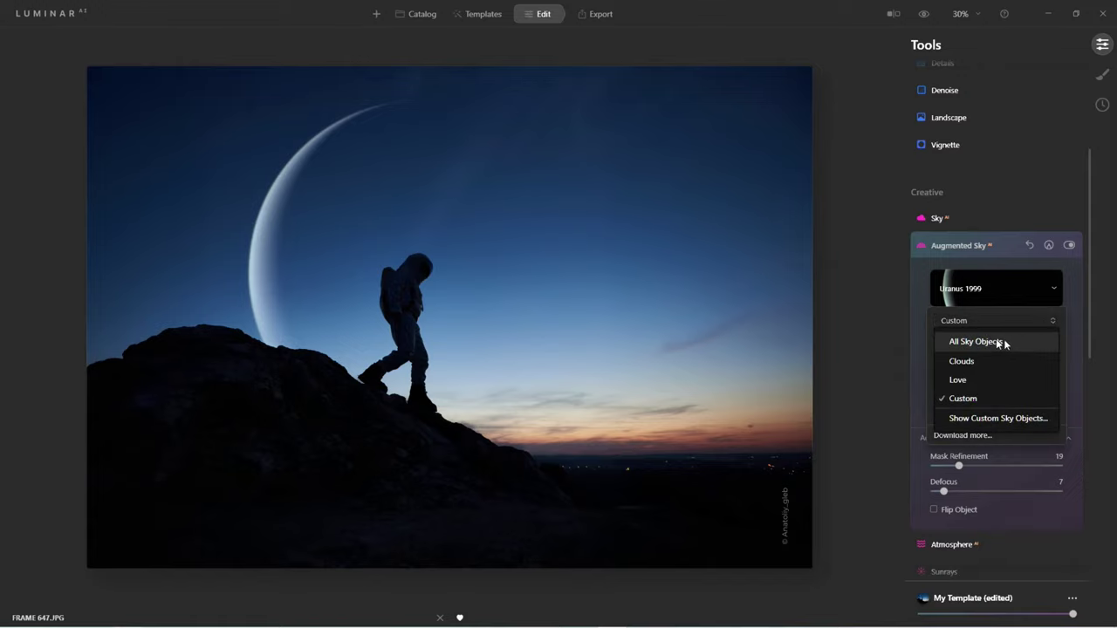
left_click(1004, 342)
scroll(1000, 428, "down", 2)
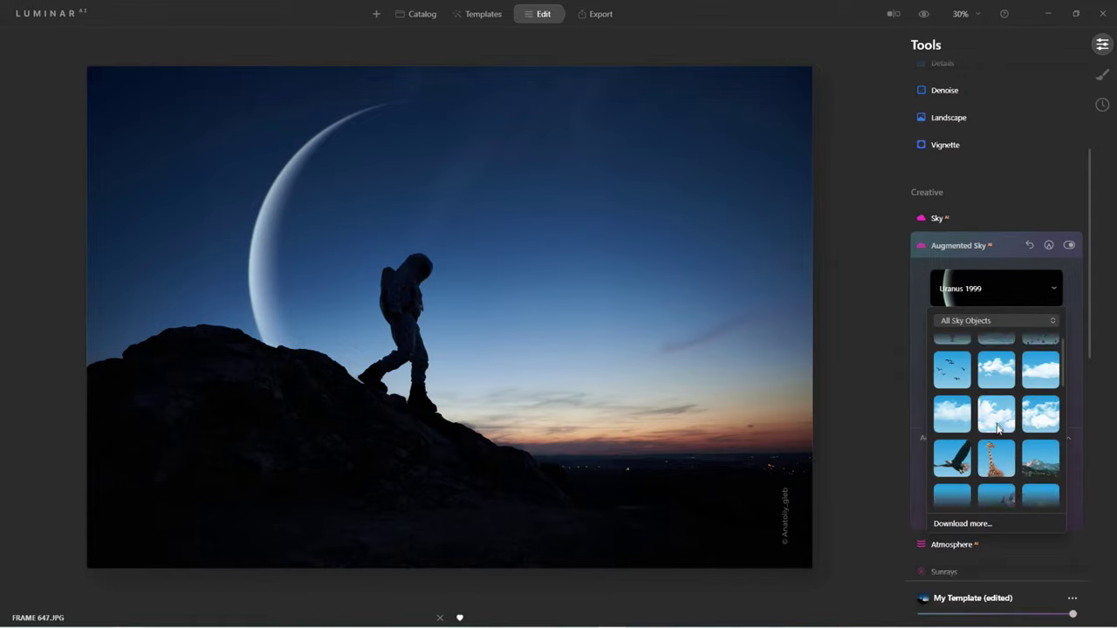
scroll(999, 427, "down", 10)
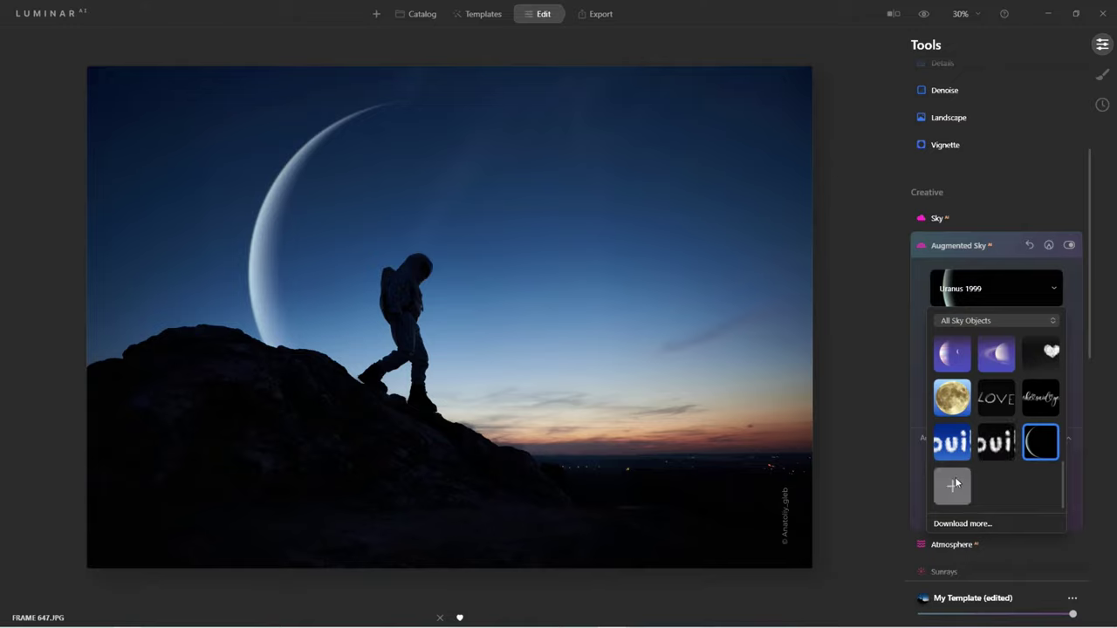
Reopen the custom sky objects folder, point out Uranus 1999.jpg, and close the folder.
left_click(989, 323)
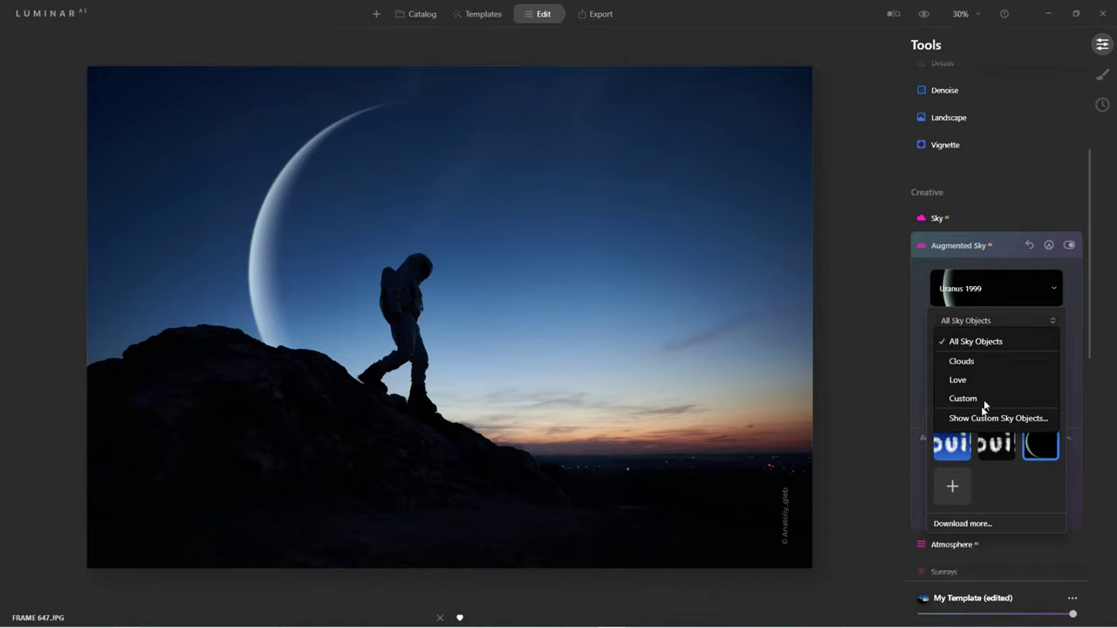
left_click(1034, 421)
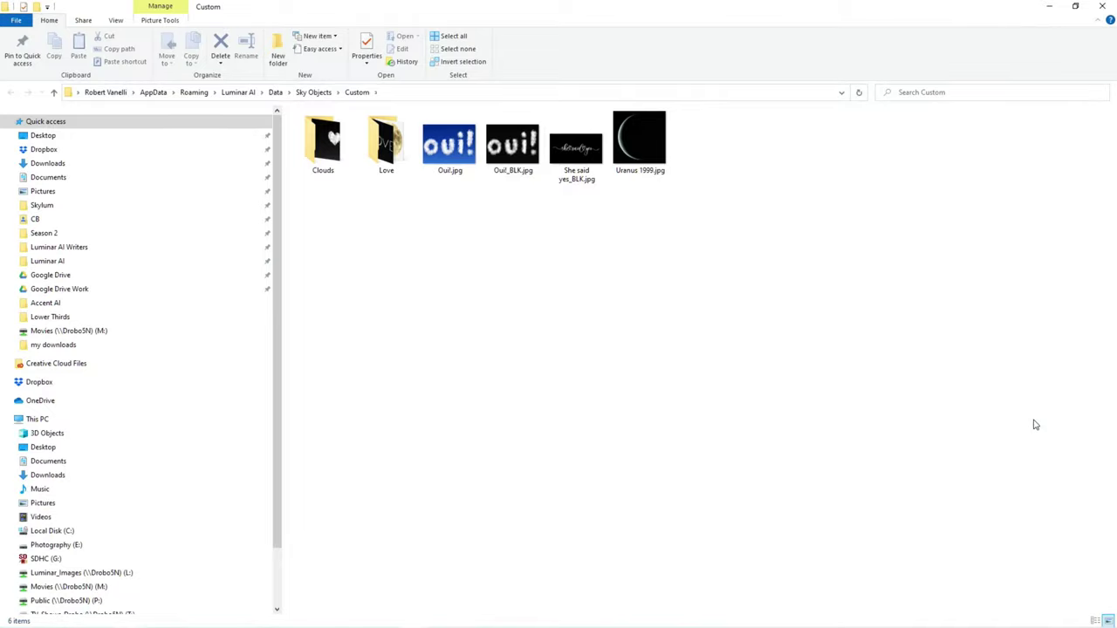
left_click(666, 142)
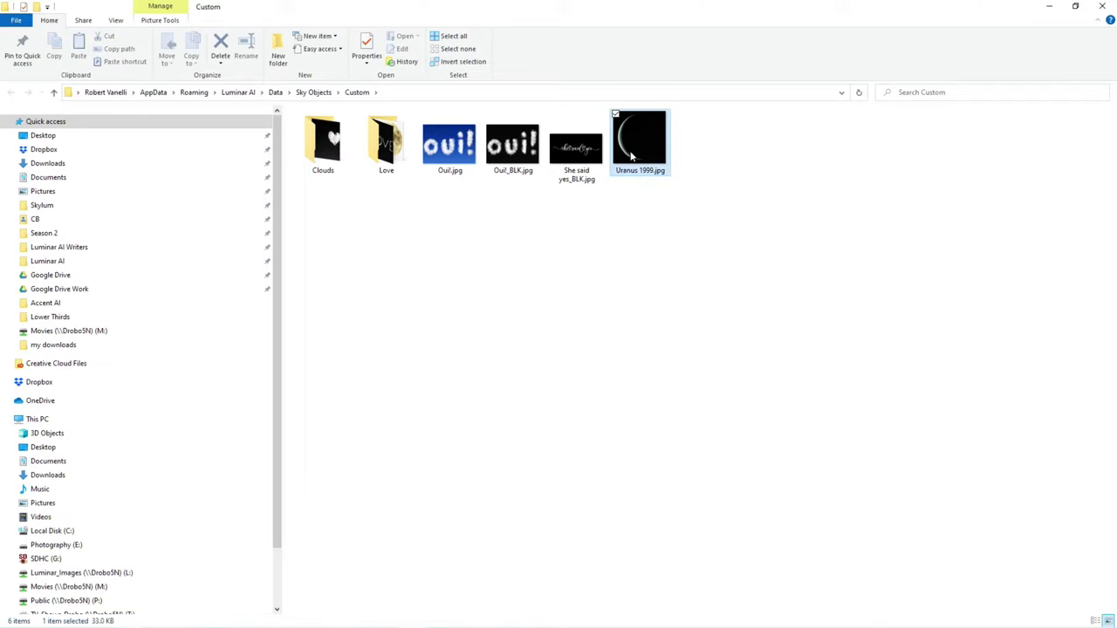
left_click(1103, 6)
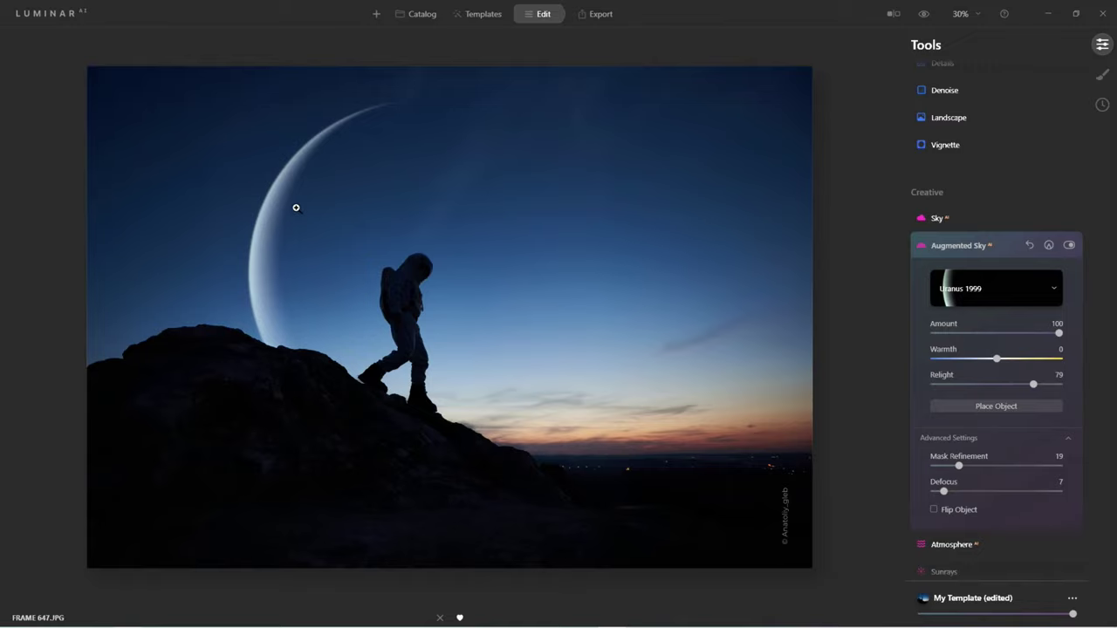
Replace the Uranus 1999 object in the sky with Planet 3 from All Sky Objects.
left_click(984, 291)
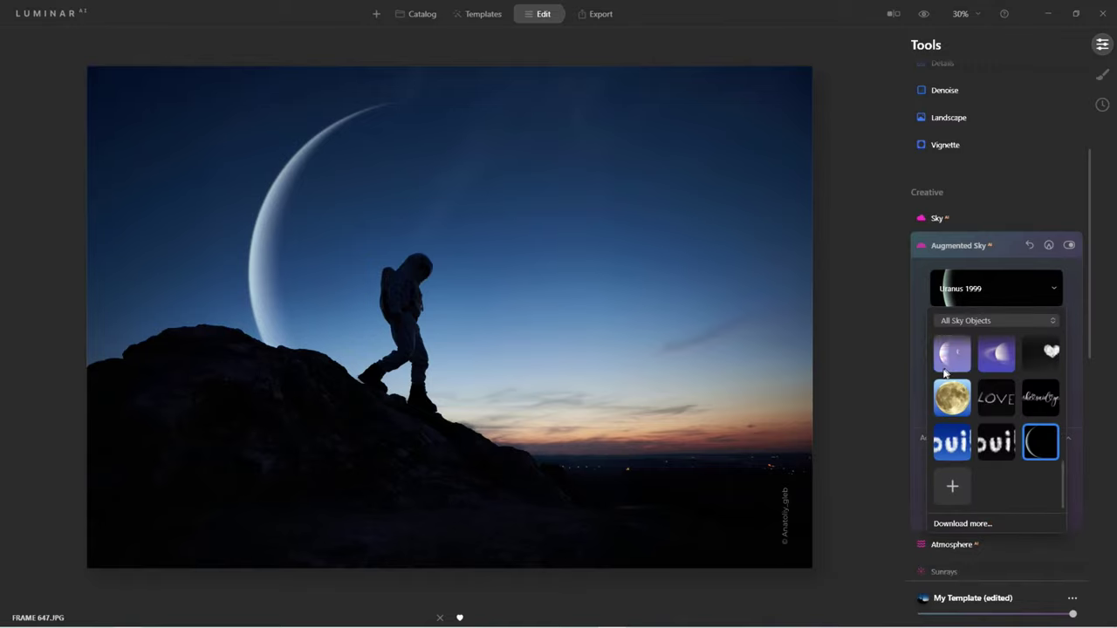
left_click(944, 372)
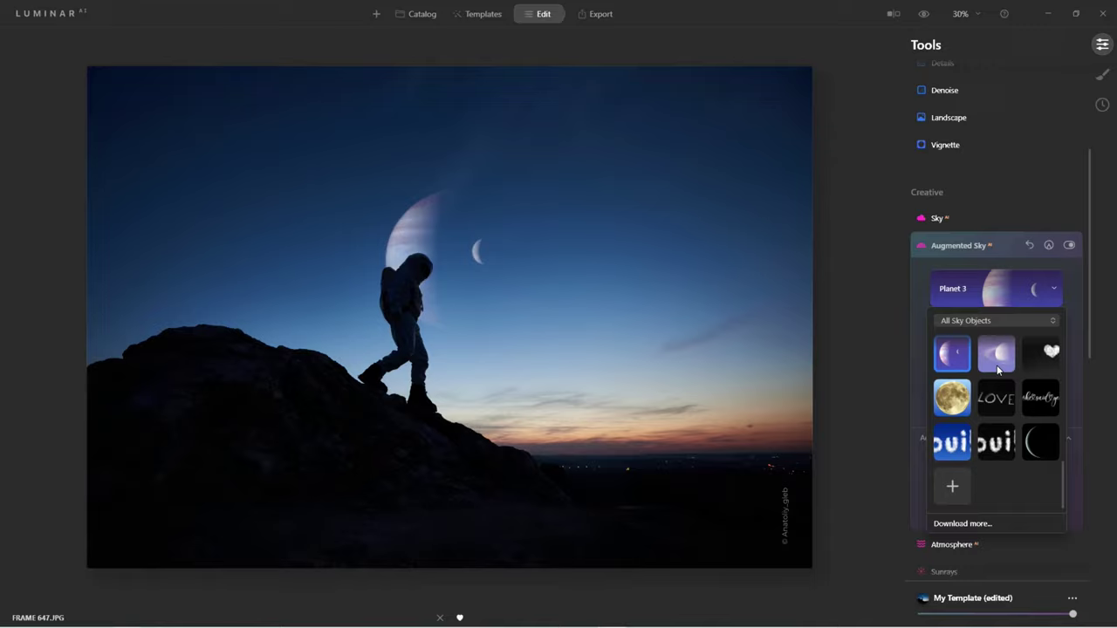
left_click(948, 296)
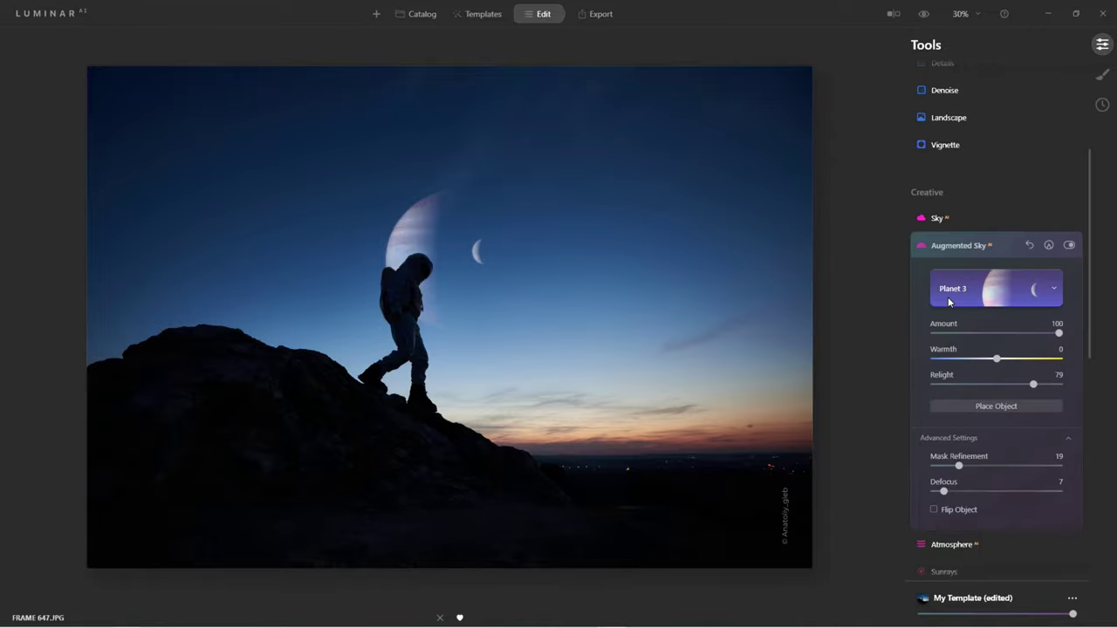
Enlarge Planet 3 to more than twice its size and place it behind the ridge, with its small moon above the astronaut.
left_click(1000, 411)
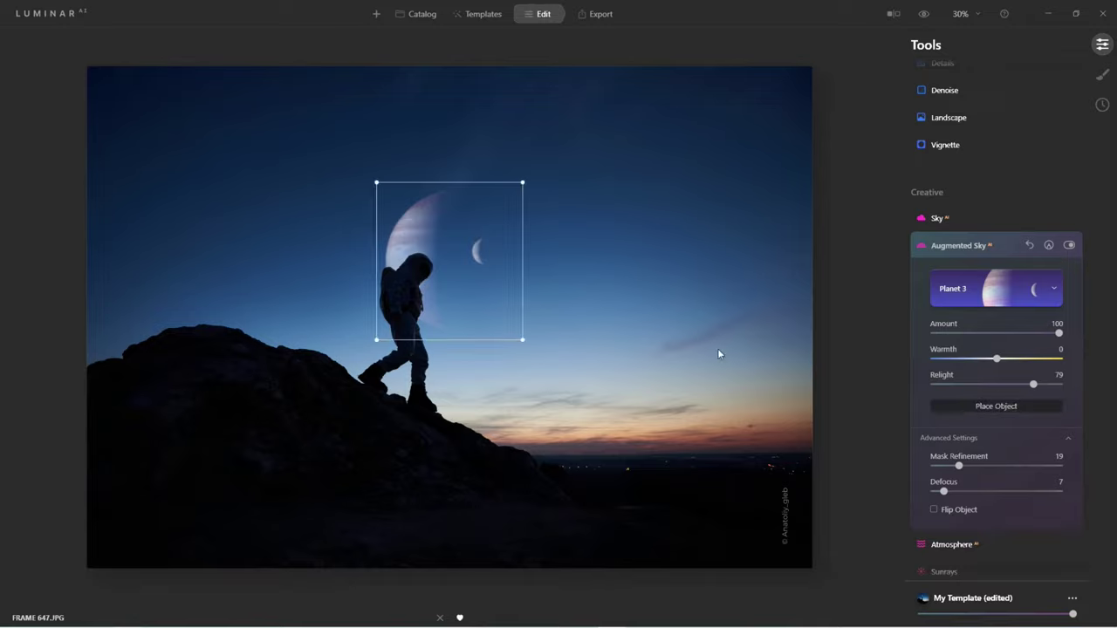
left_click_drag(520, 342, 637, 464)
left_click_drag(371, 177, 263, 71)
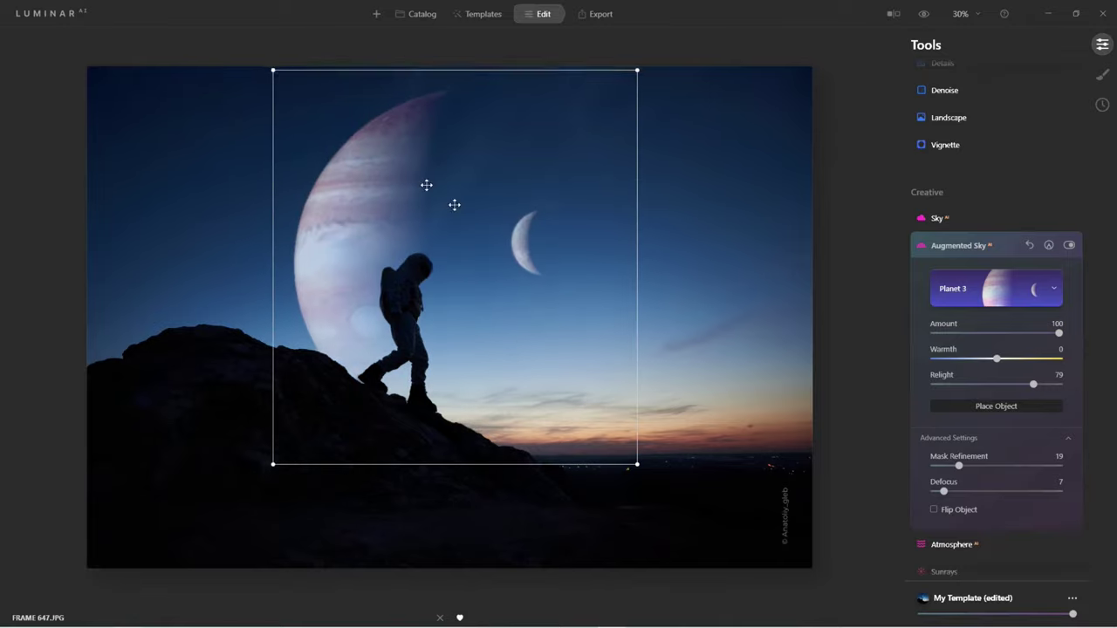
left_click_drag(524, 255, 457, 249)
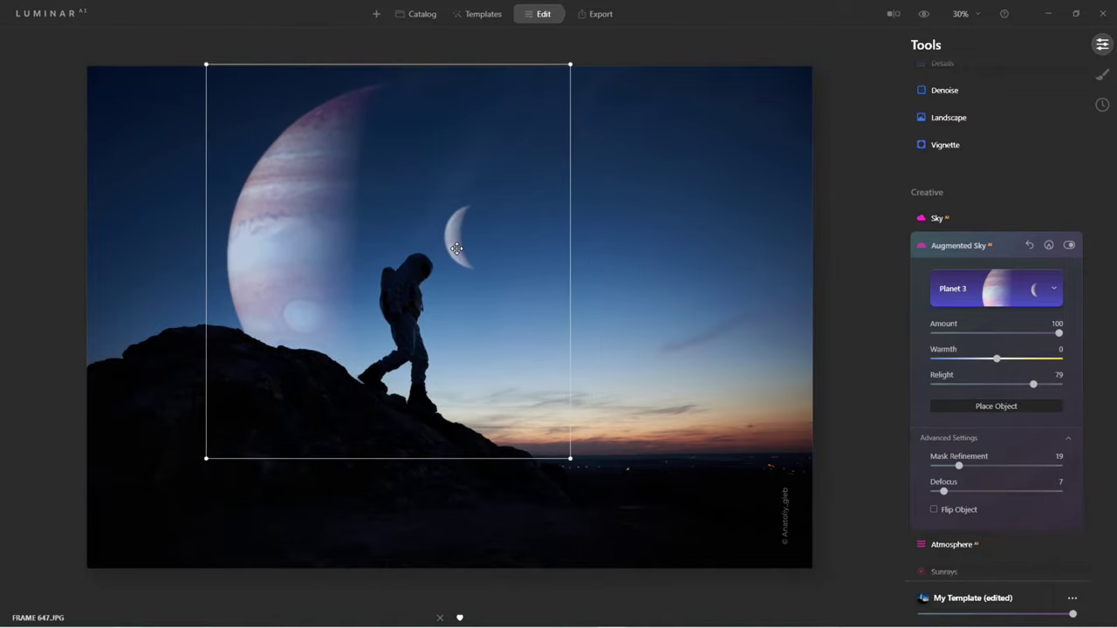
Delete Uranus 1999.jpg from the custom sky objects folder and close the folder.
left_click(989, 286)
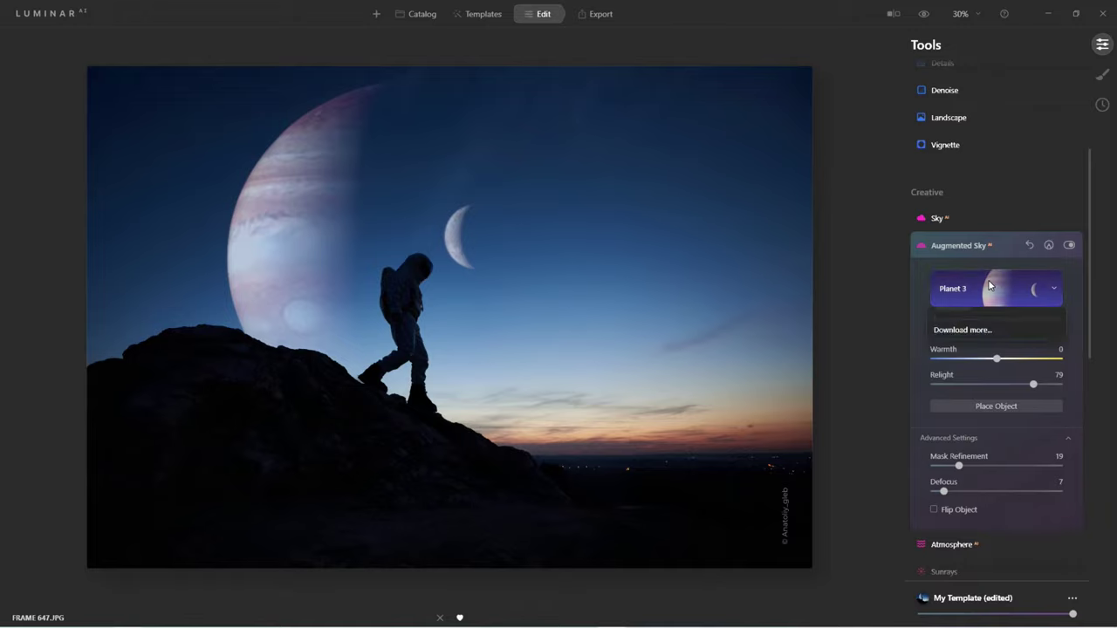
left_click(982, 322)
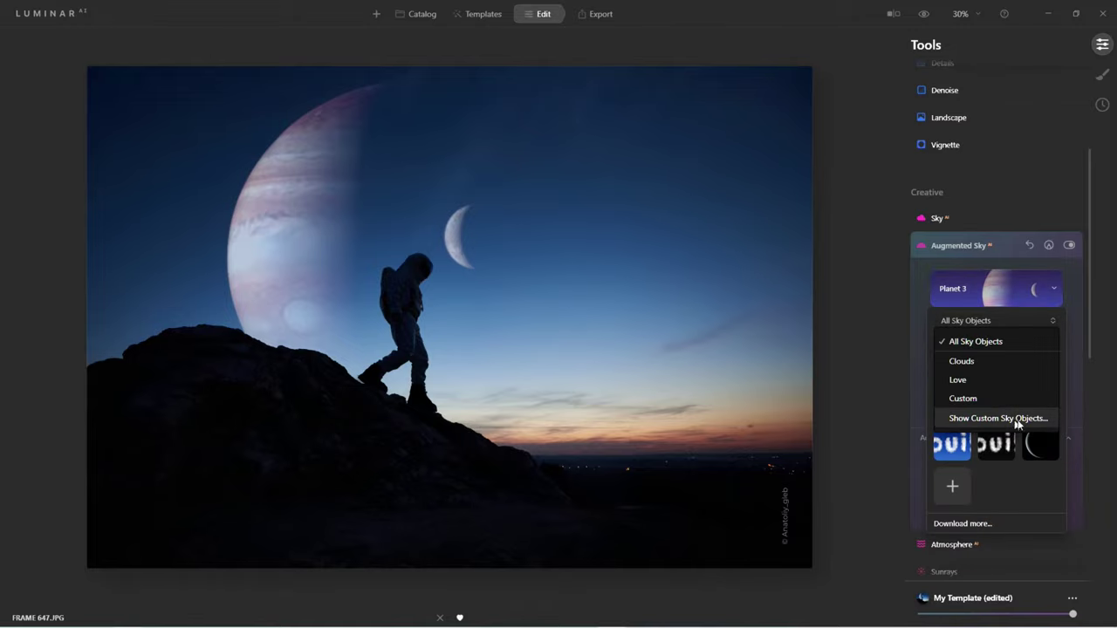
left_click(1037, 419)
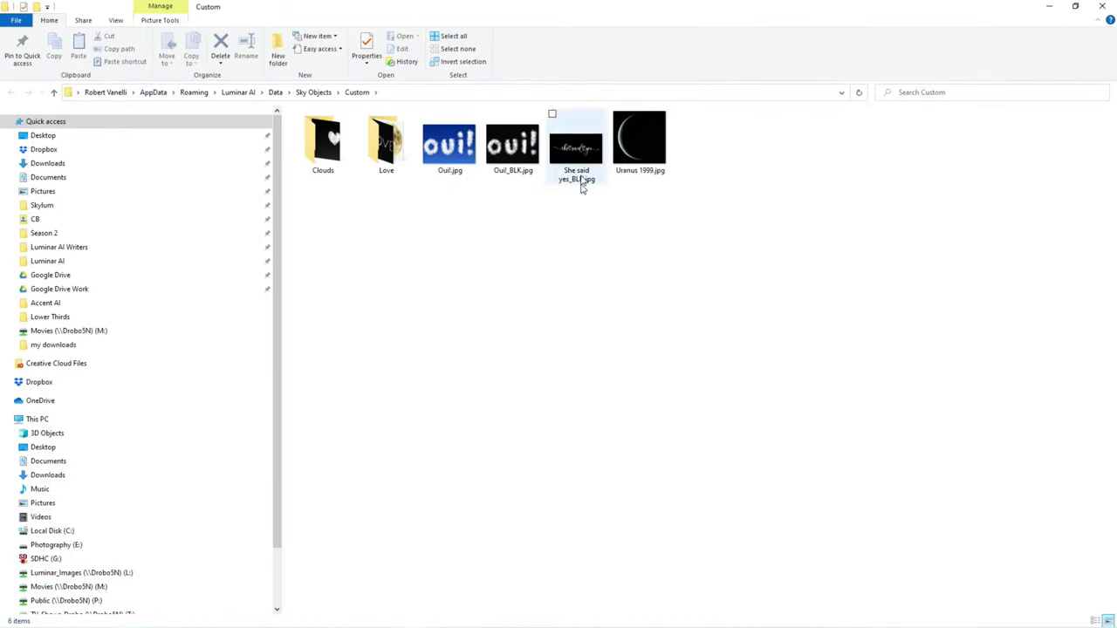
left_click(660, 157)
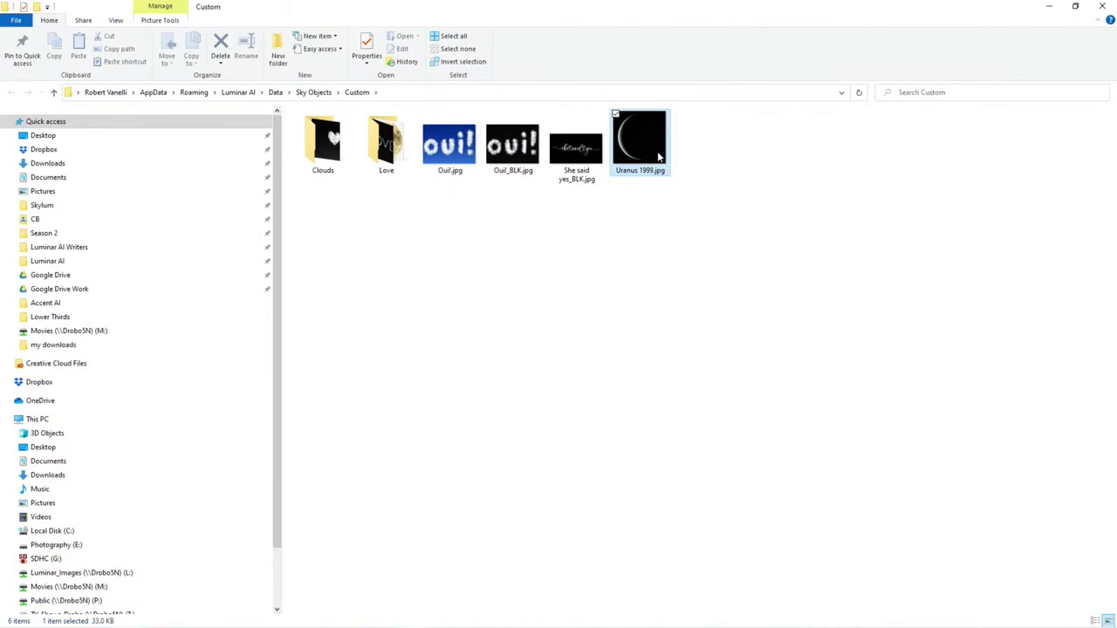
key("Delete")
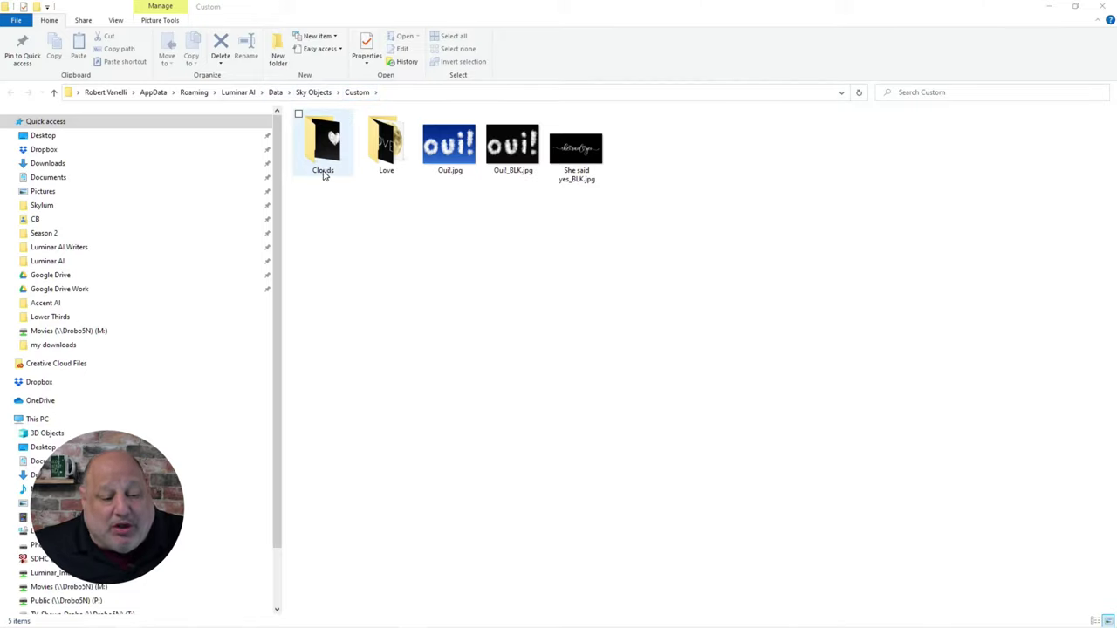
left_click(1109, 7)
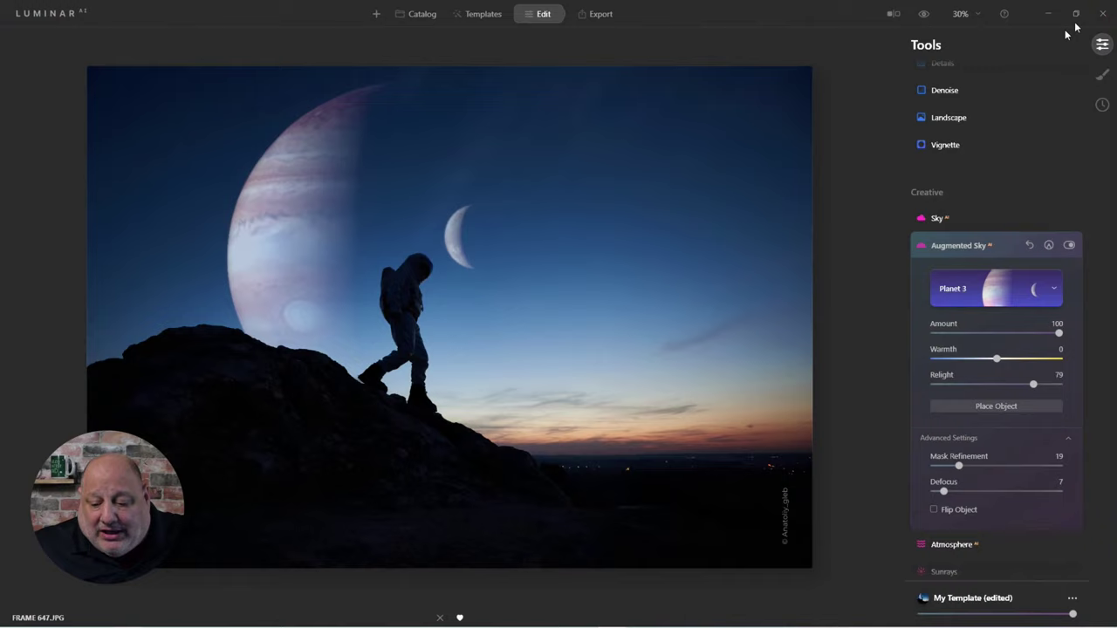
Review the sky object groups and the All Sky Objects collection for the removed custom object.
left_click(1007, 278)
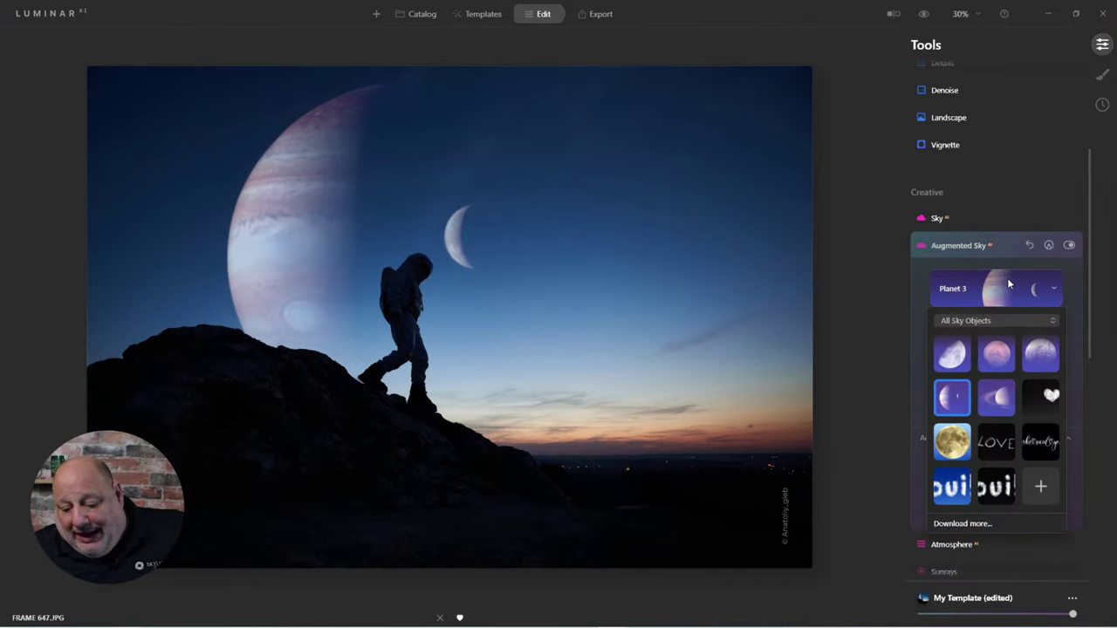
left_click(976, 323)
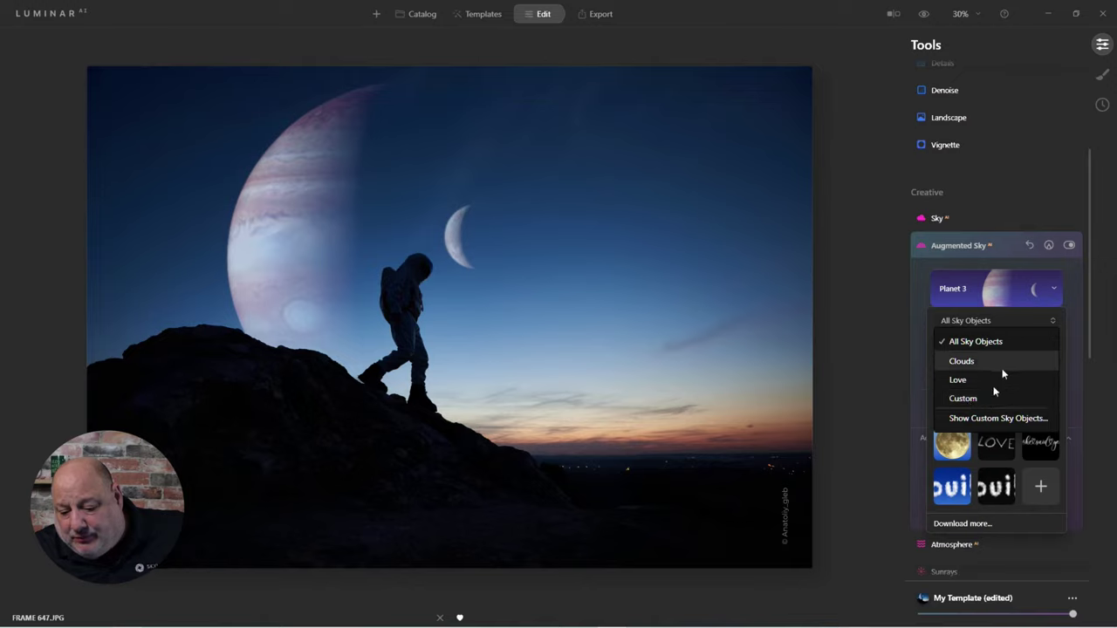
left_click(976, 342)
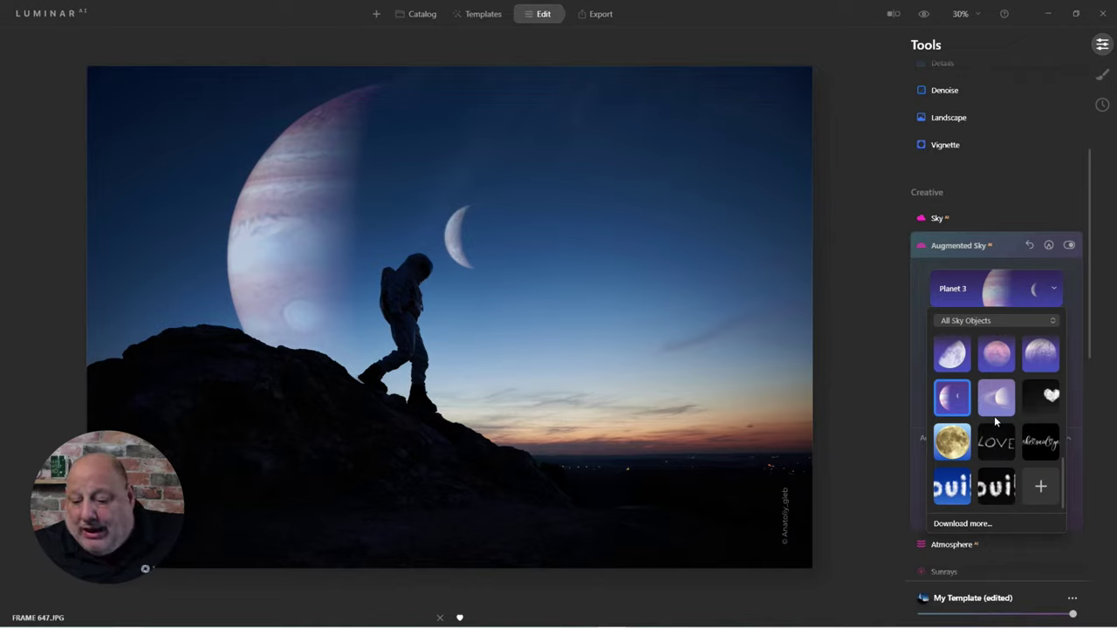
Switch to the photo of the running child and add Single Heart to its sky, replacing it with Planet 1.
left_click(1030, 393)
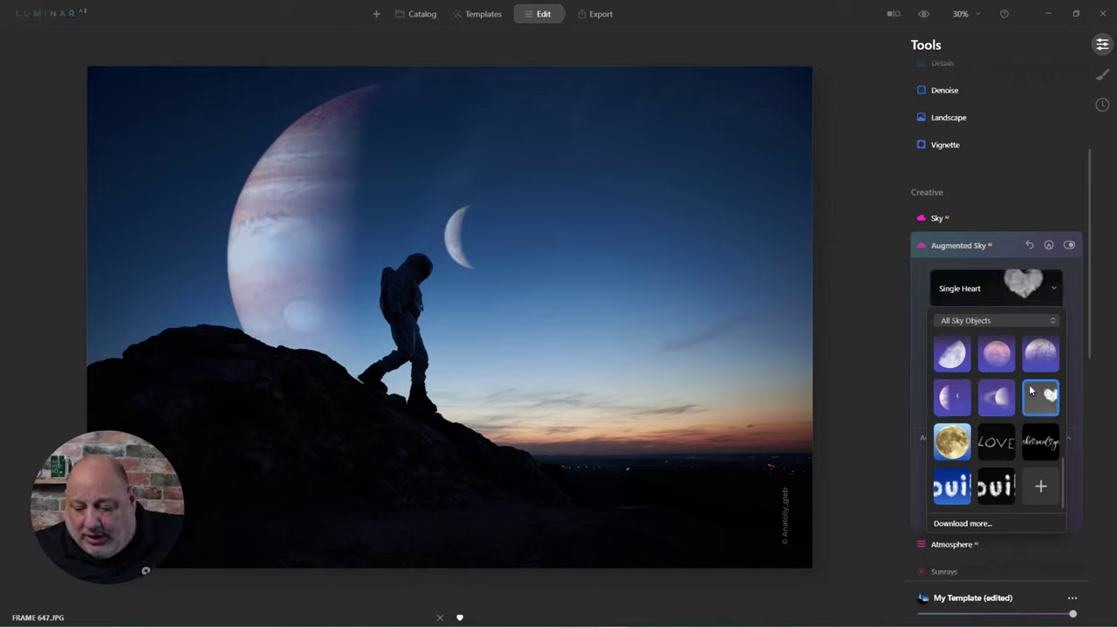
key("Right")
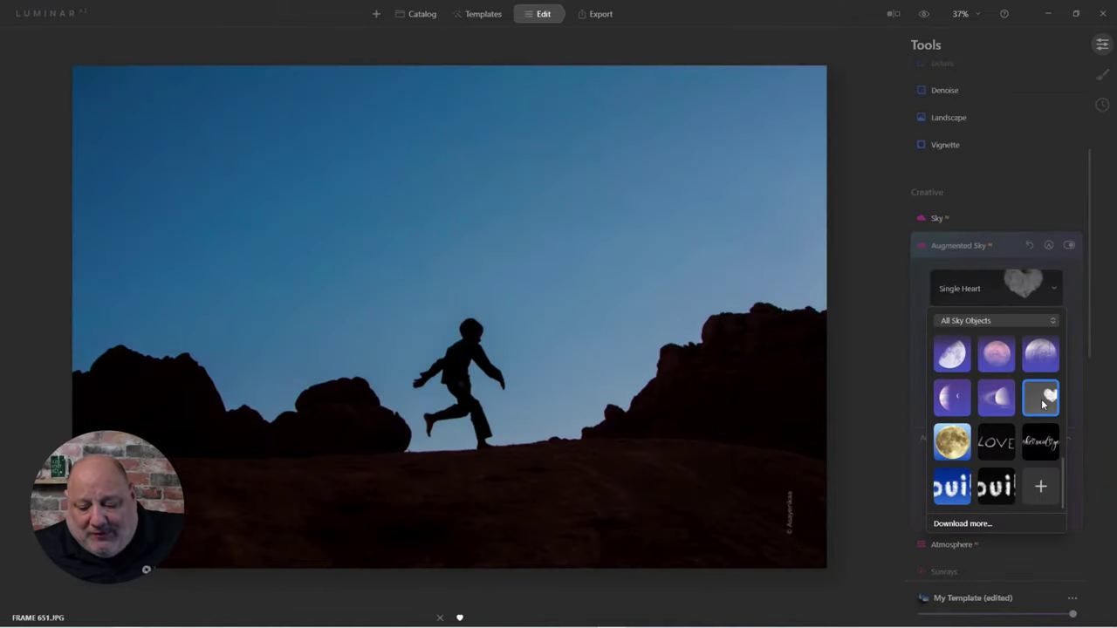
left_click(996, 291)
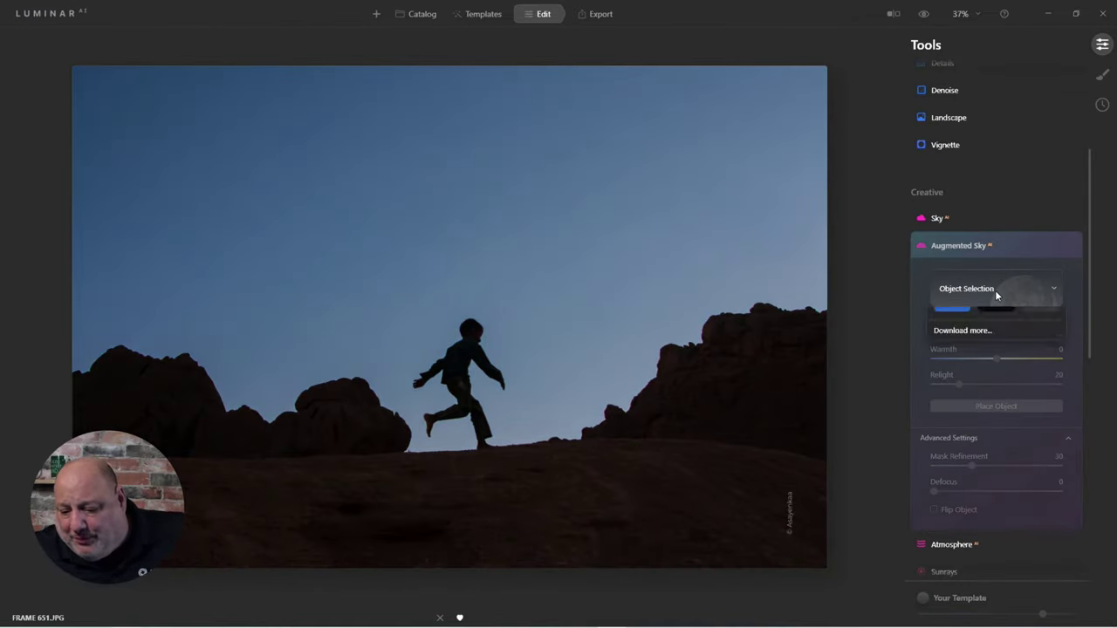
left_click(1039, 404)
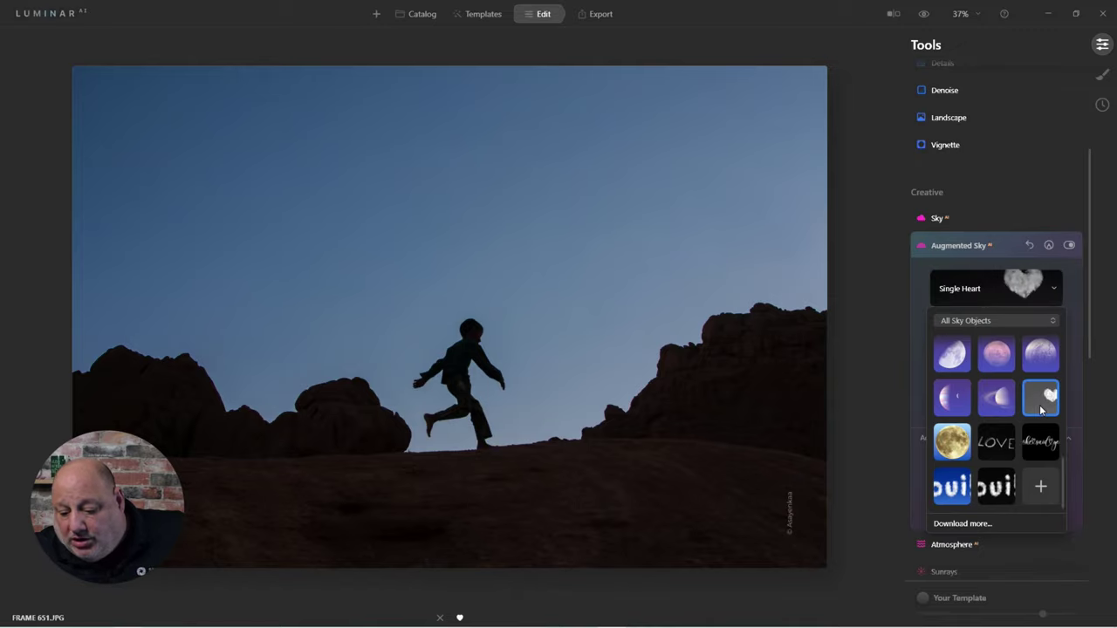
left_click(1001, 322)
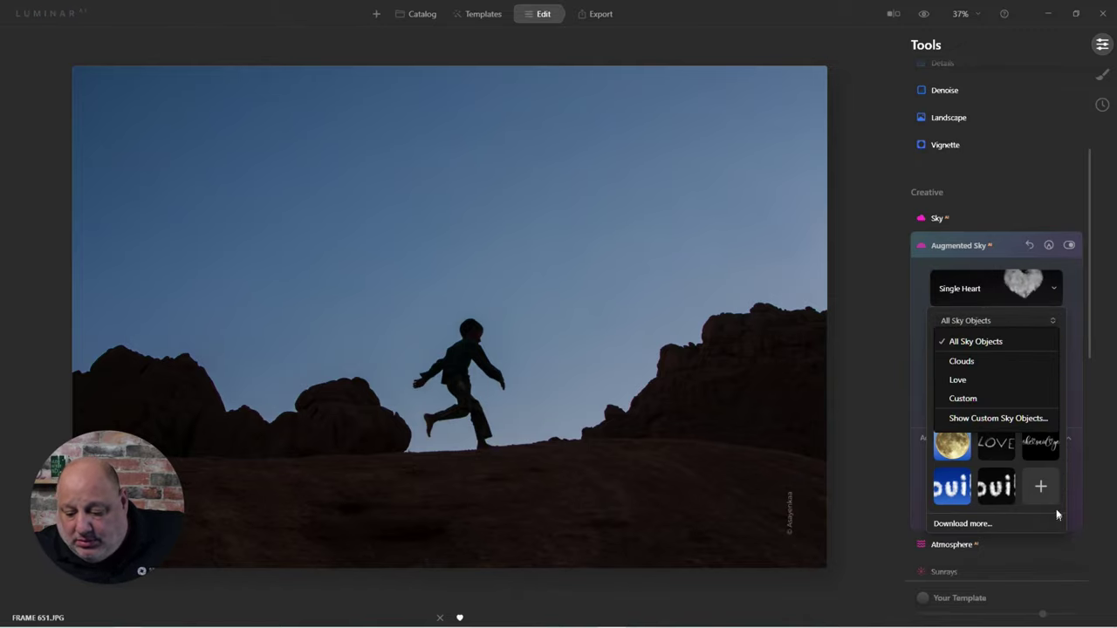
left_click(1032, 524)
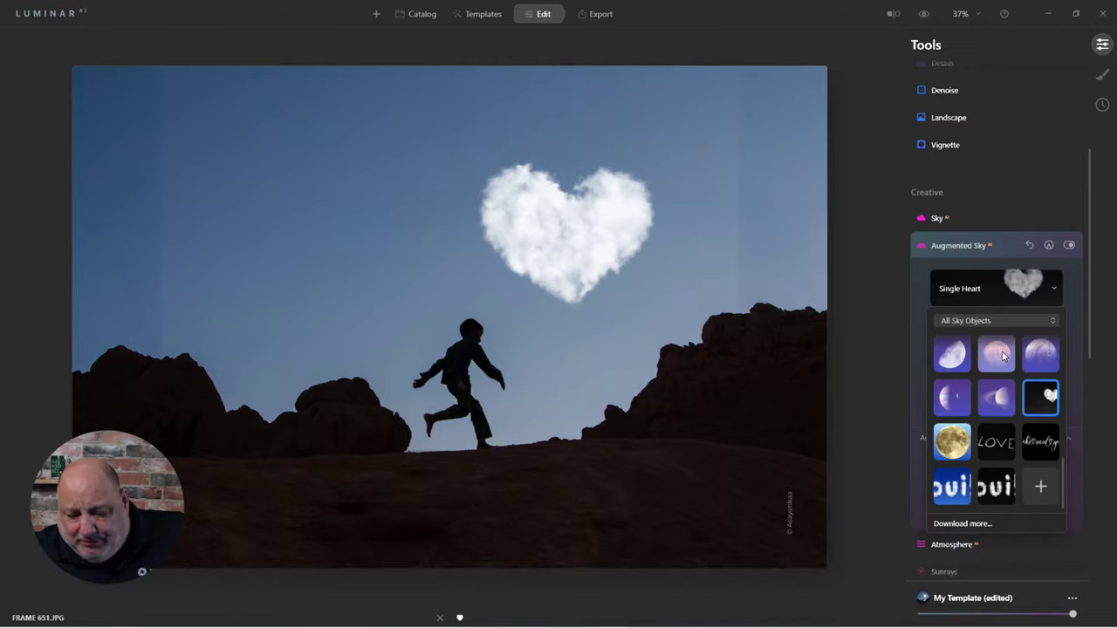
left_click(994, 358)
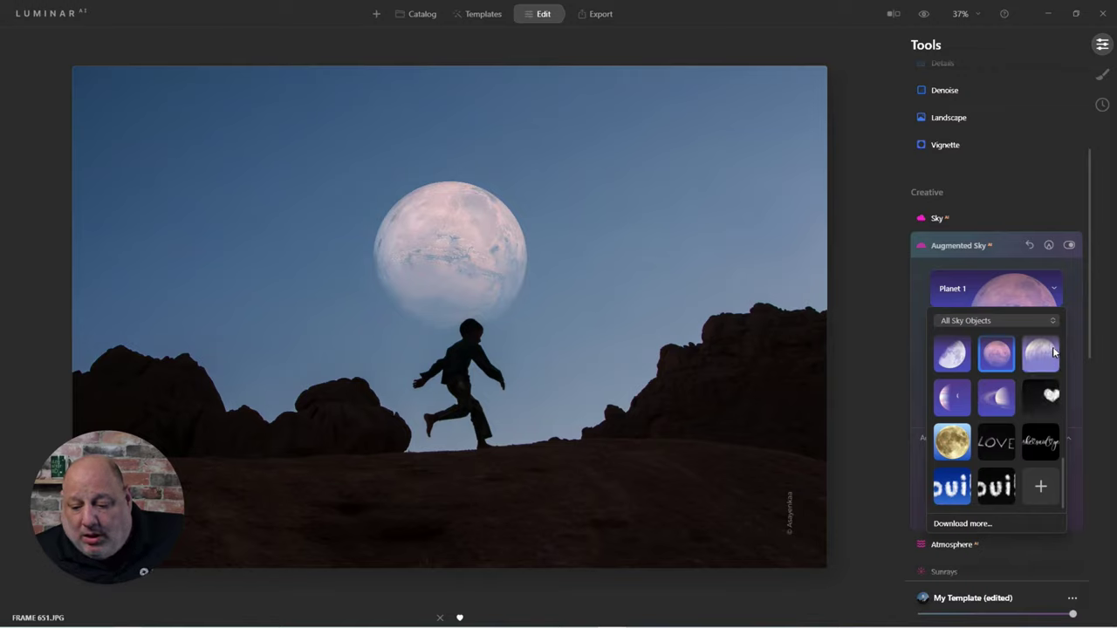
Delete the Clouds folder from the custom sky objects folder and close the file window.
left_click(1054, 321)
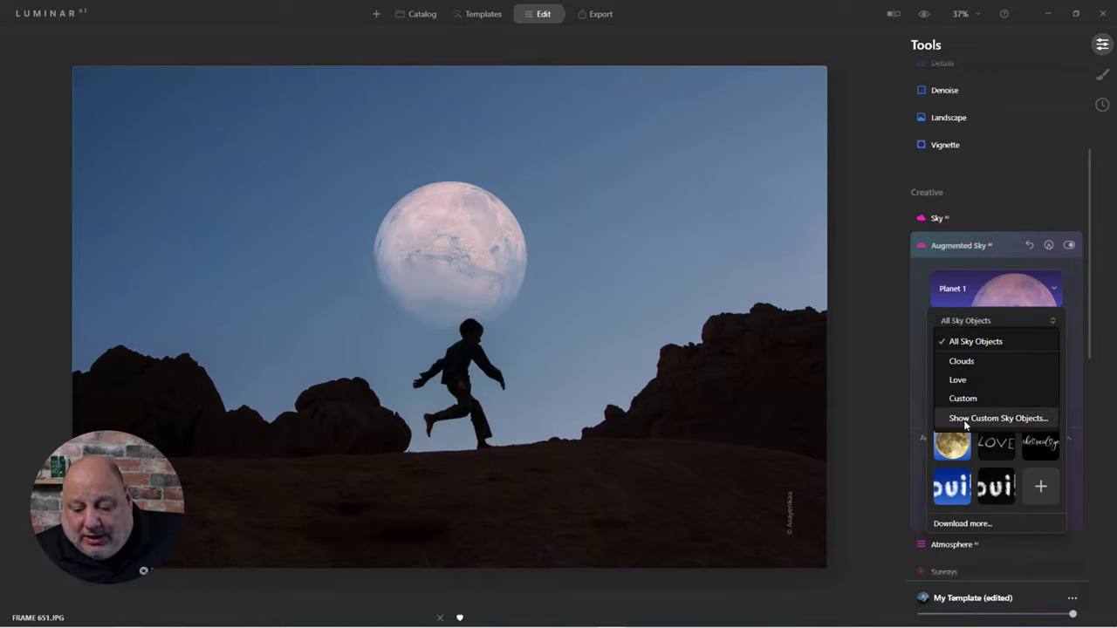
left_click(1008, 419)
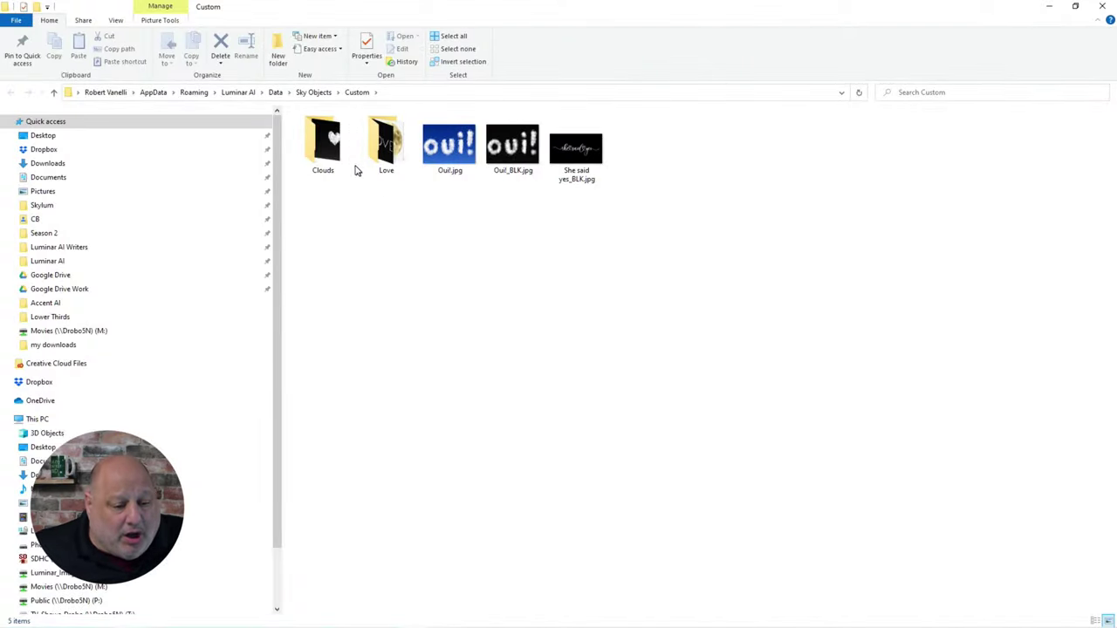
double_click(336, 156)
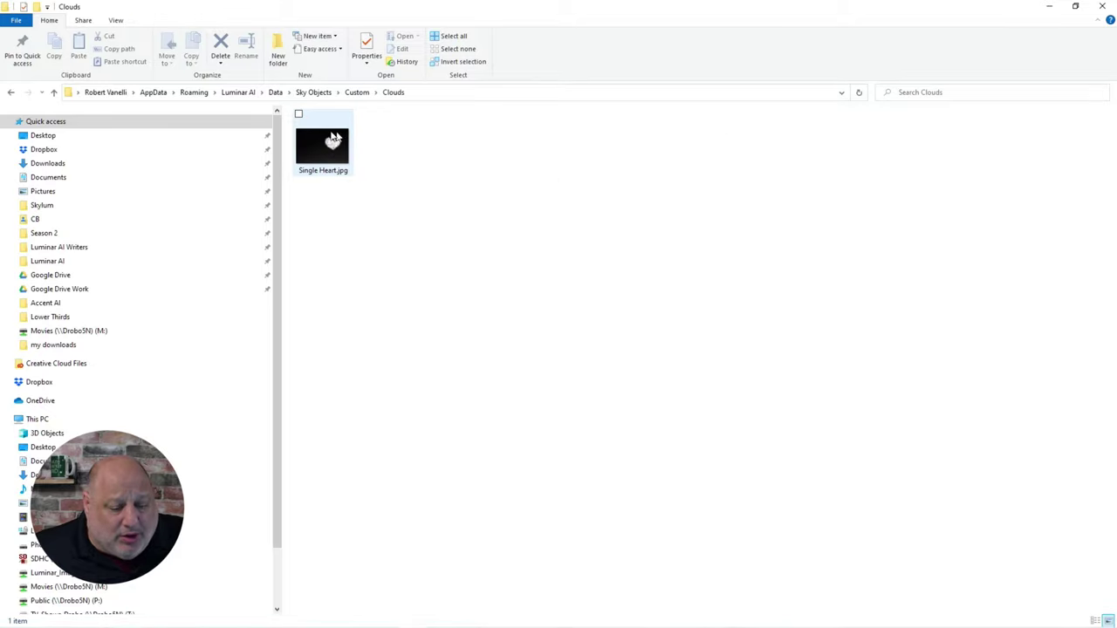
left_click(356, 93)
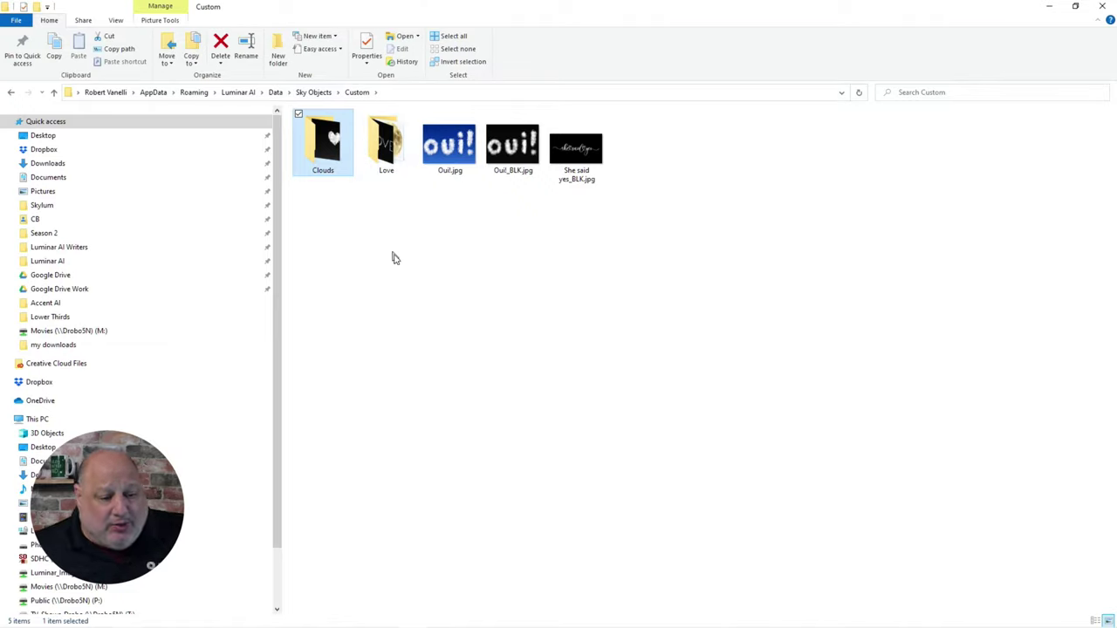
key("Delete")
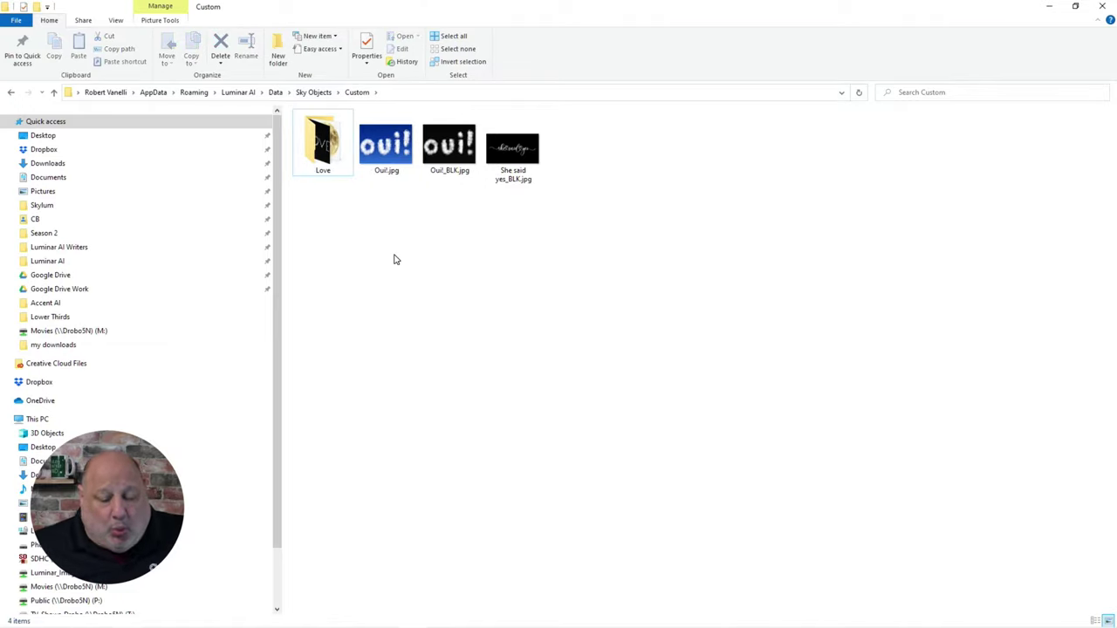
left_click(1101, 8)
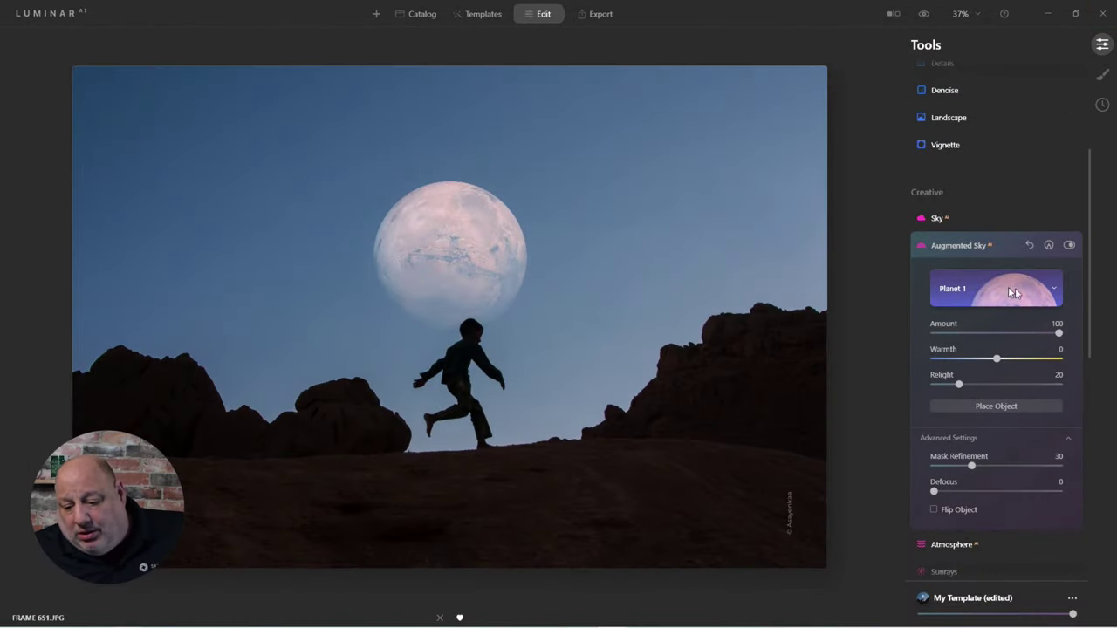
Examine All Sky Objects and the Love and Custom groups to check the effect of removing the Clouds folder.
left_click(1050, 297)
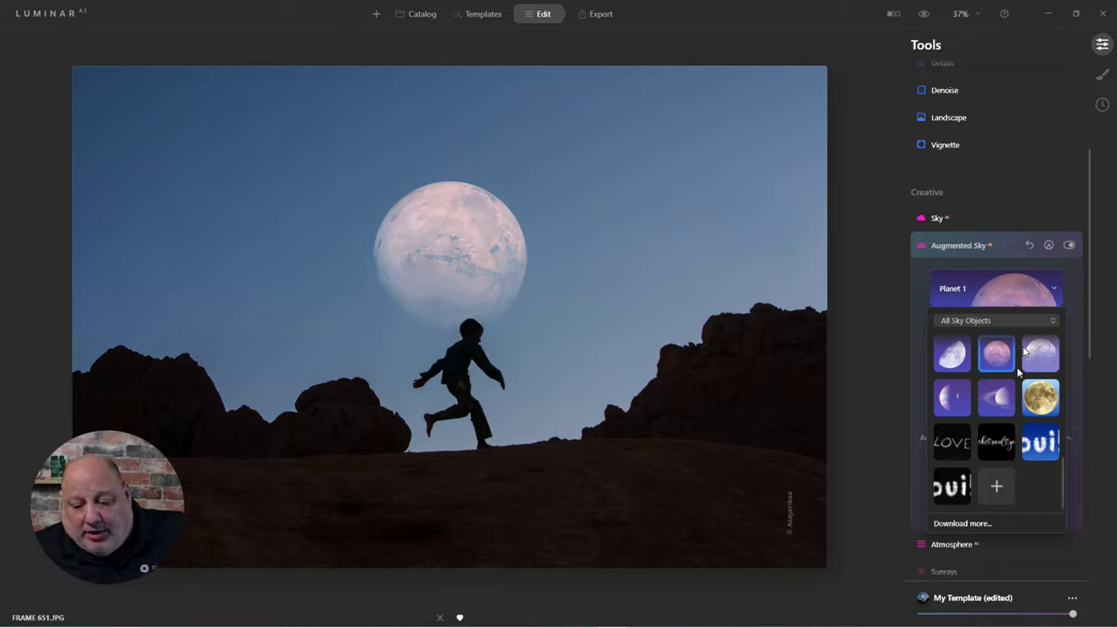
left_click(1019, 303)
left_click(1006, 299)
scroll(987, 332, "up", 3)
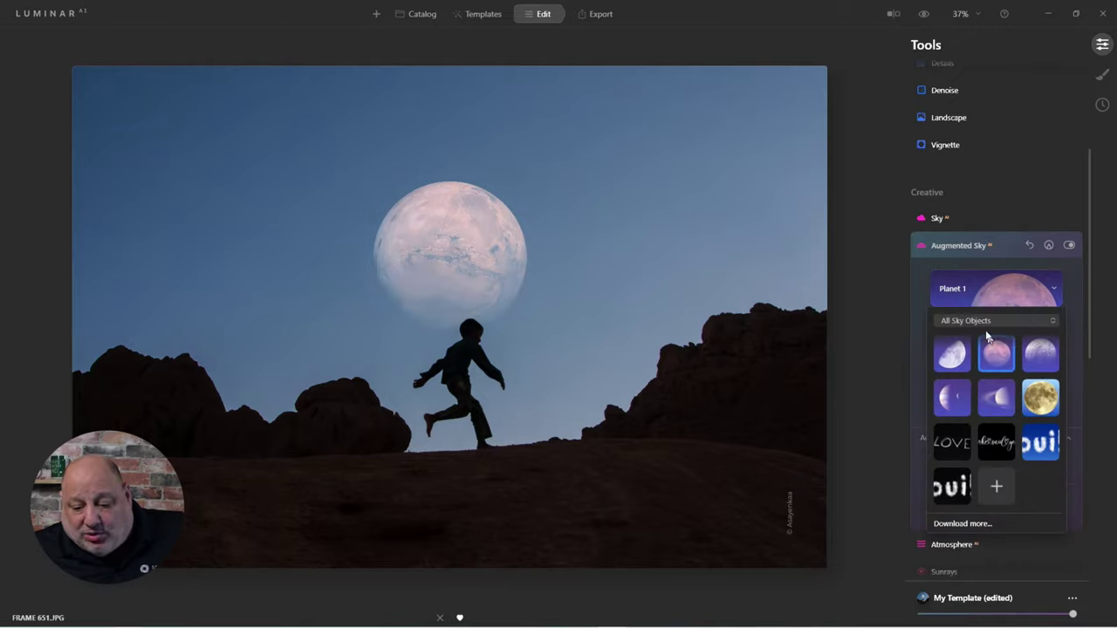
left_click(978, 322)
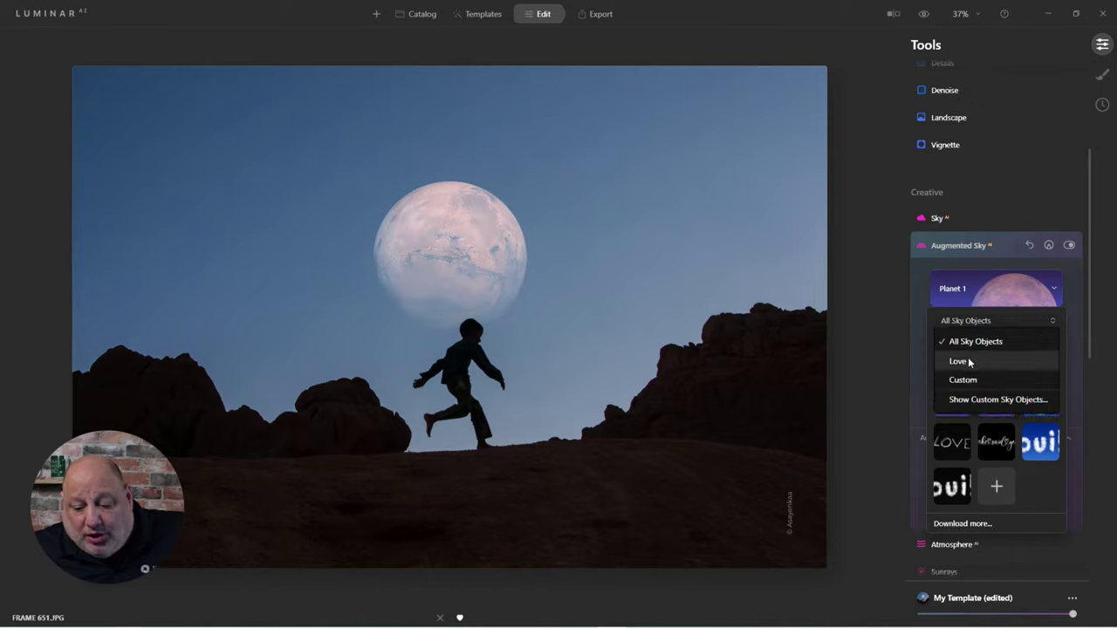
left_click(967, 361)
left_click(984, 321)
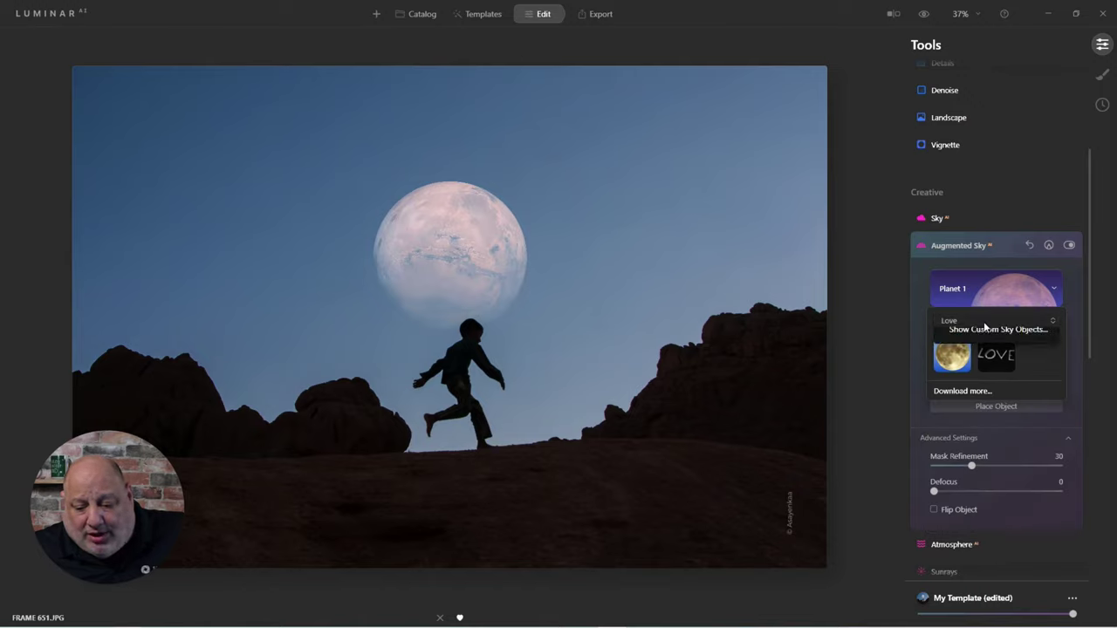
left_click(982, 379)
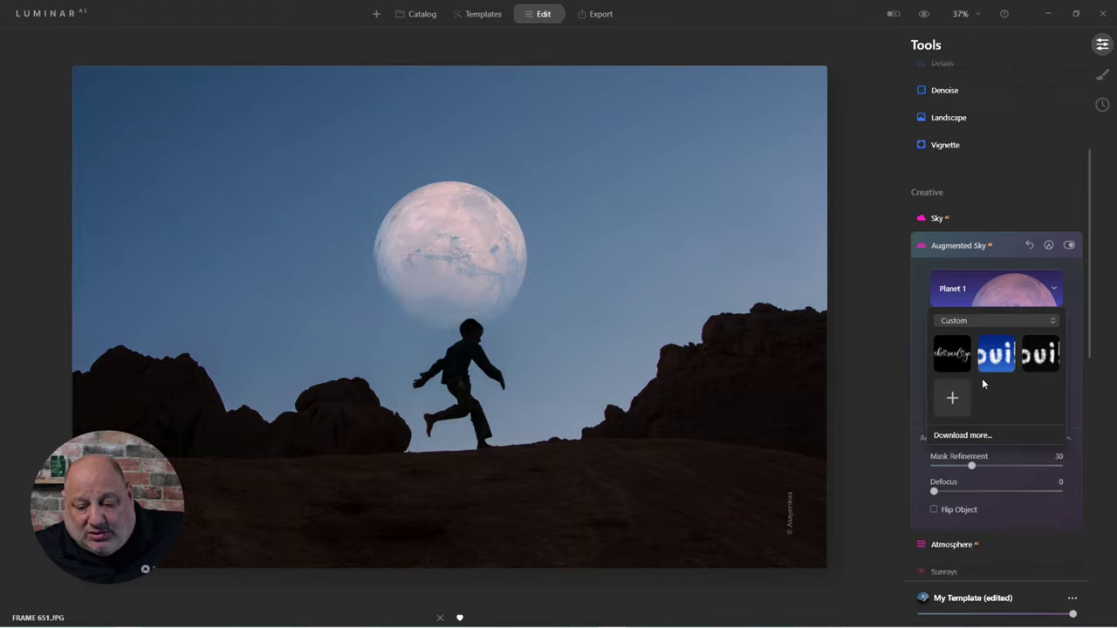
Create a new subfolder named Clouds inside the custom sky objects folder.
left_click(992, 319)
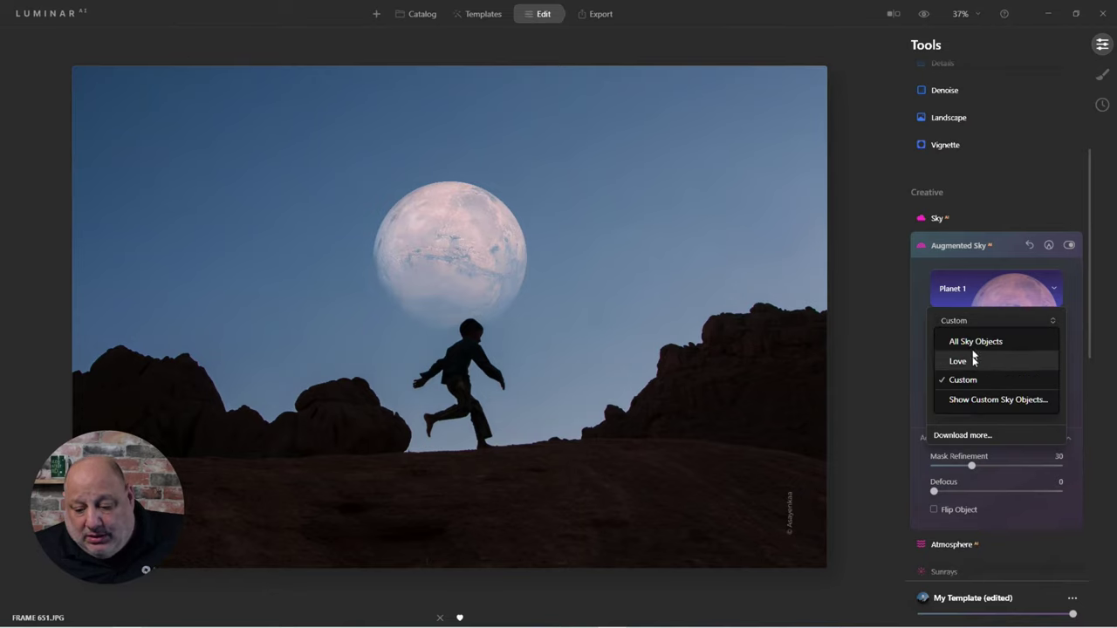
left_click(996, 399)
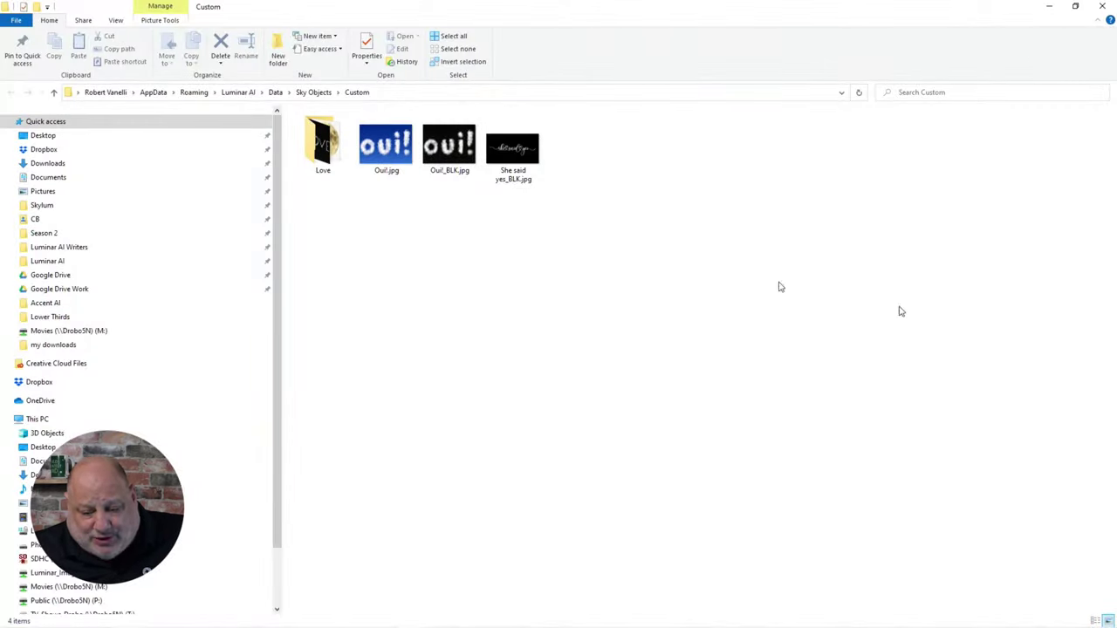
right_click(589, 143)
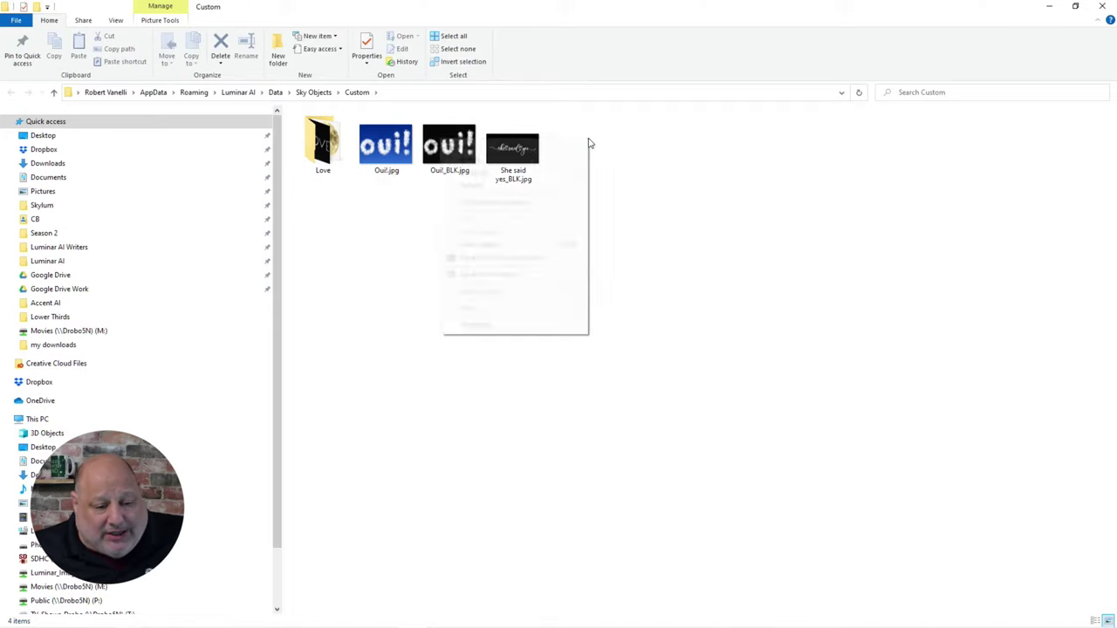
mouse_move(556, 307)
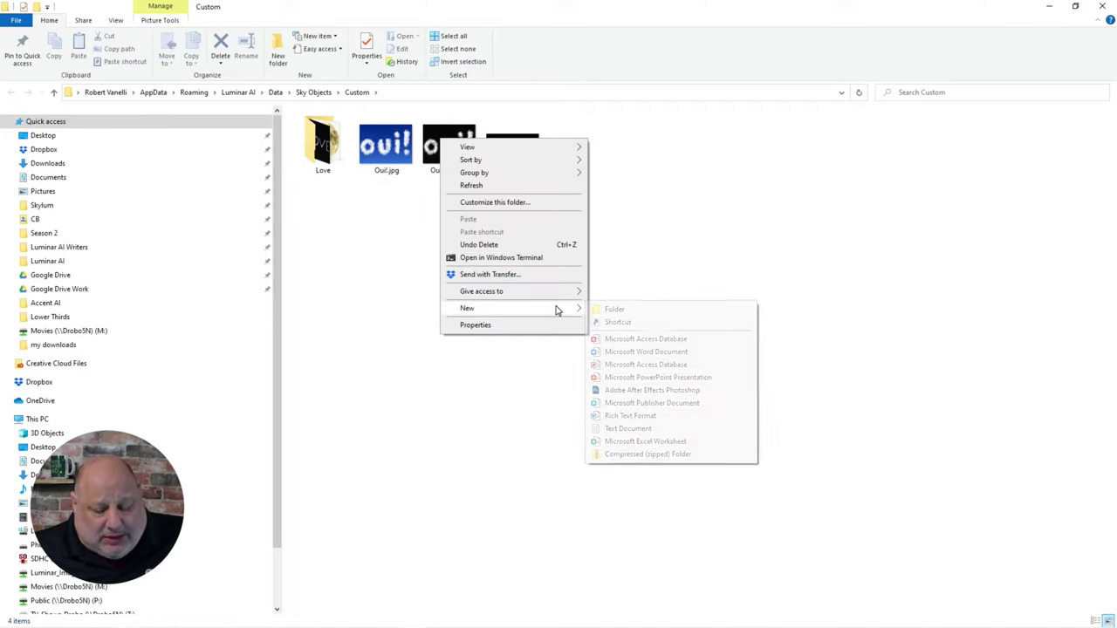
left_click(626, 309)
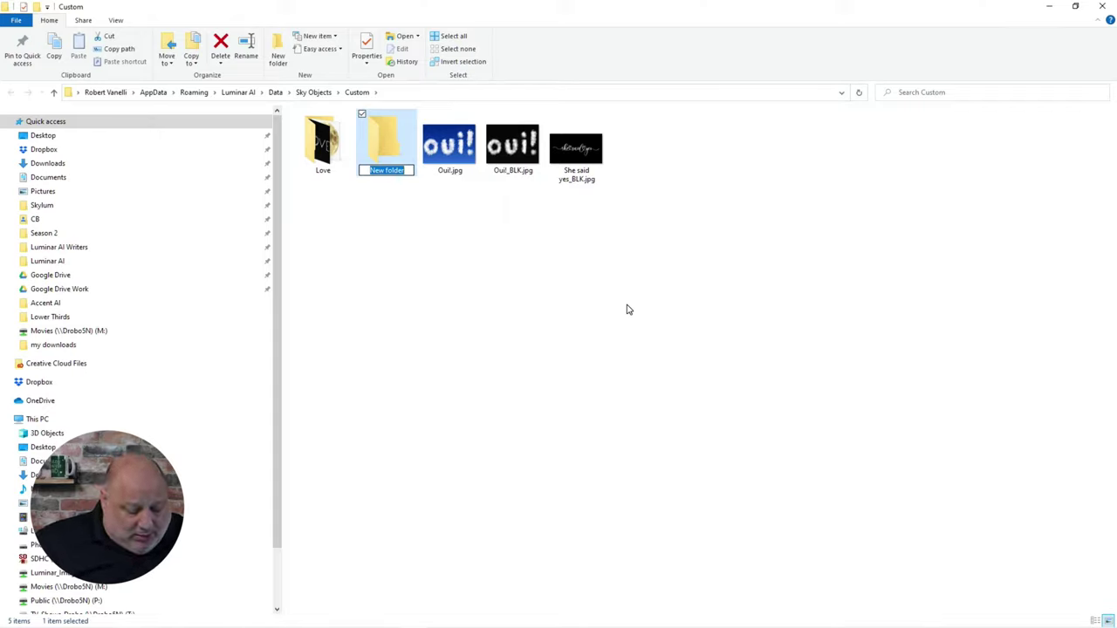
type("Clo")
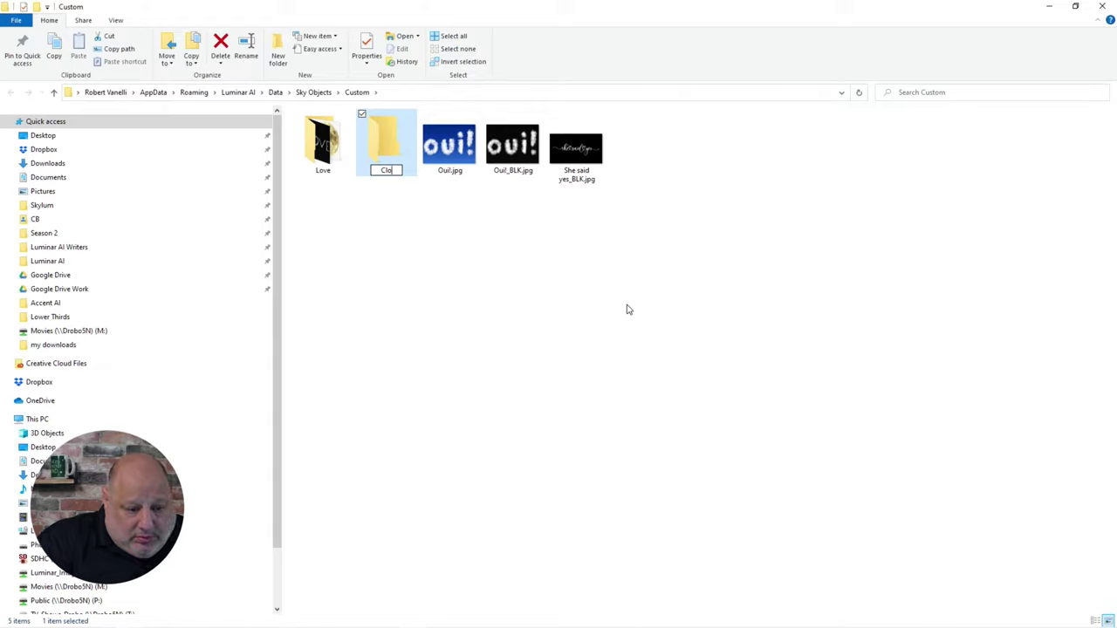
type("uds")
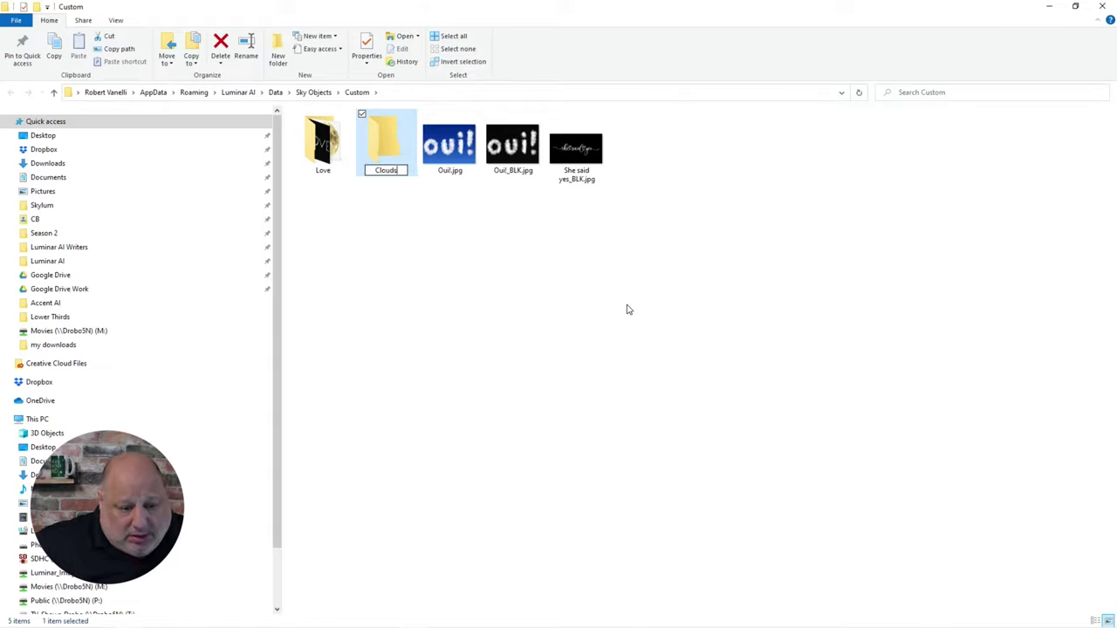
key("Return")
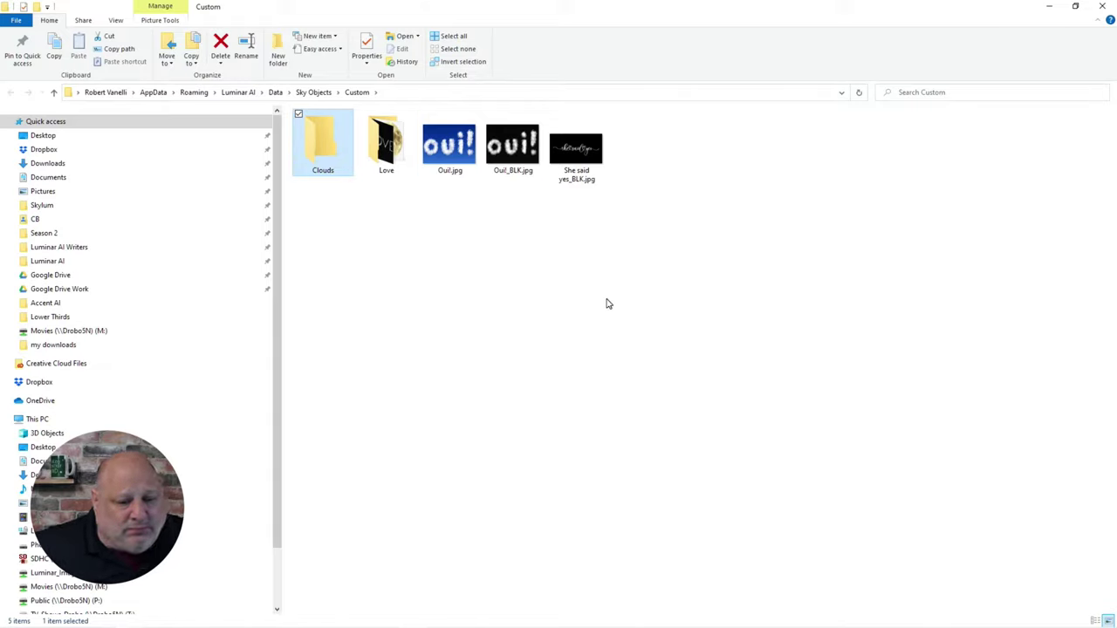
Move Oui!_BLK.jpg and She said yes_BLK.jpg into the Clouds folder and close the file window.
mouse_move(467, 145)
left_mouse_down()
mouse_move(325, 147)
mouse_move(449, 147)
left_mouse_up()
left_click(526, 166)
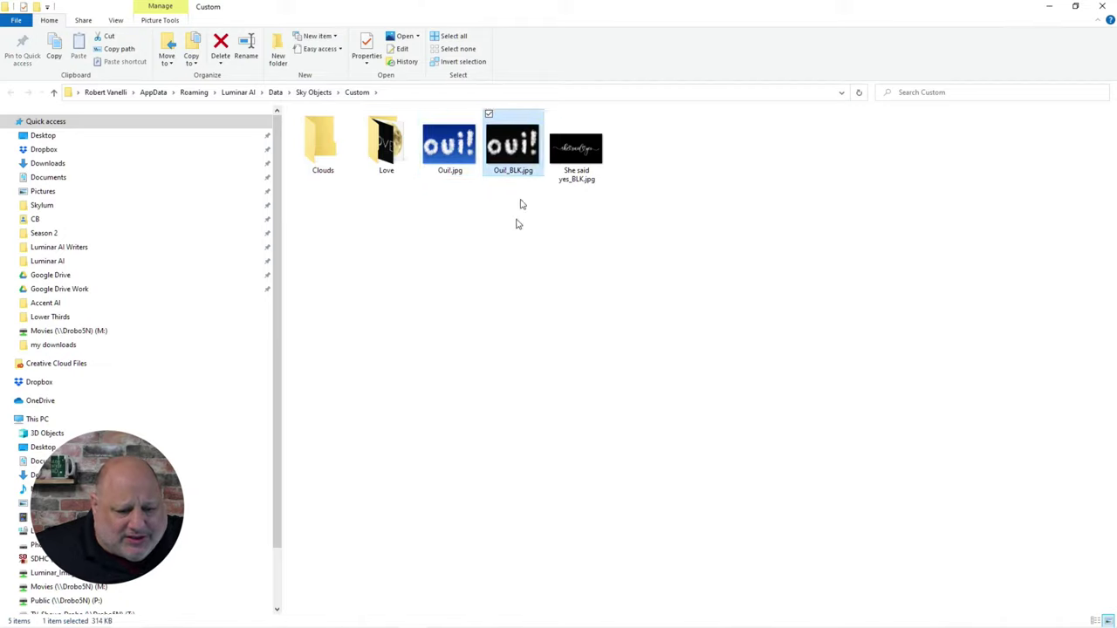
left_click_drag(521, 154, 320, 157)
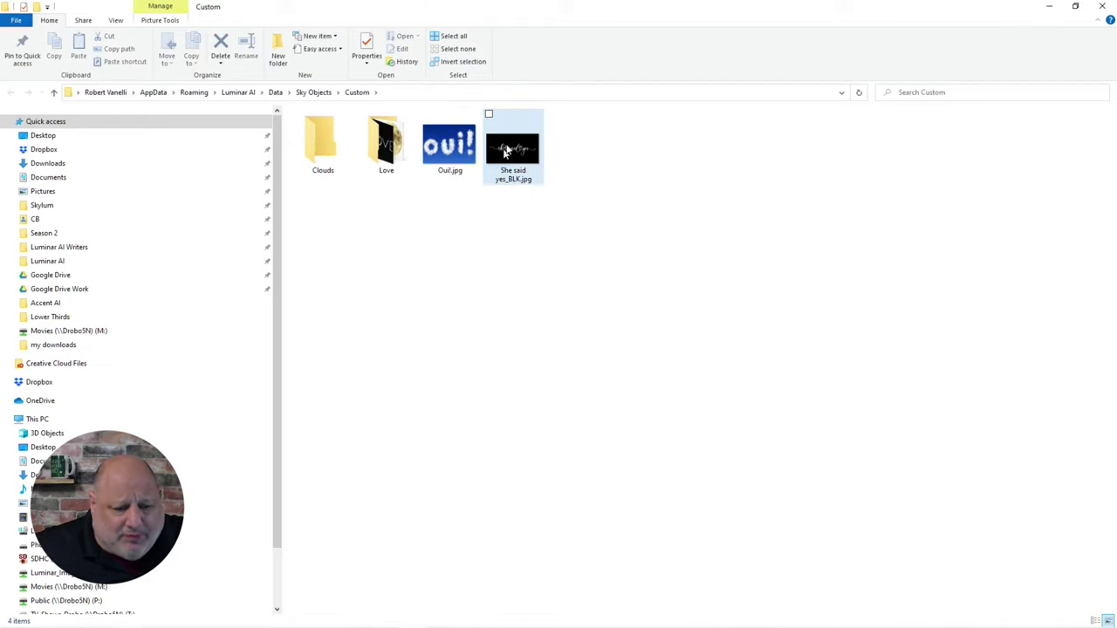
left_click_drag(514, 150, 319, 162)
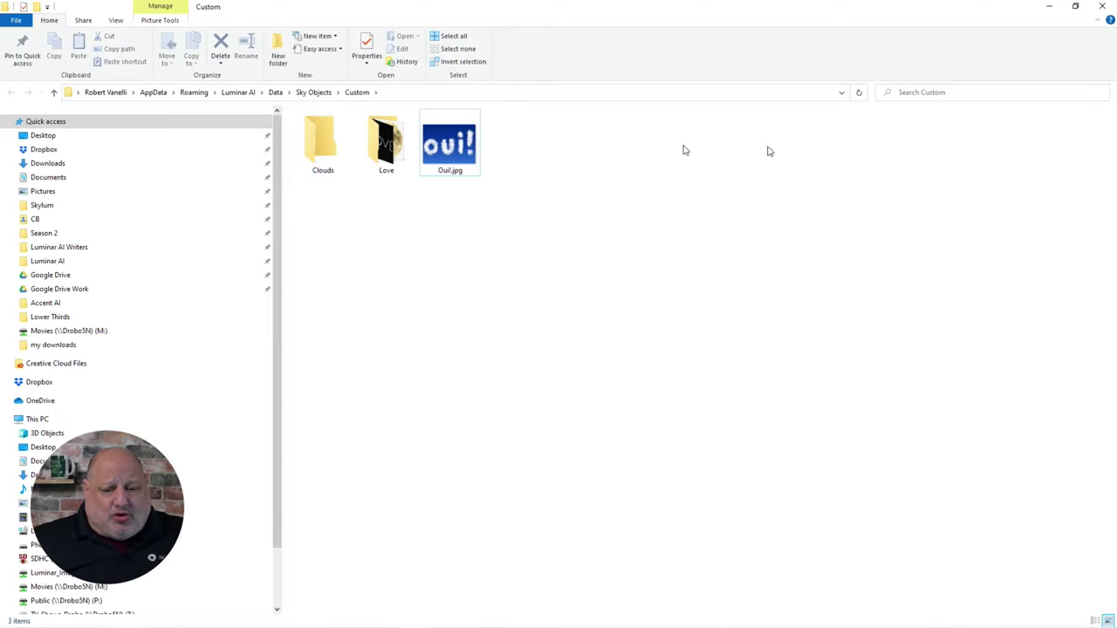
left_click(1102, 6)
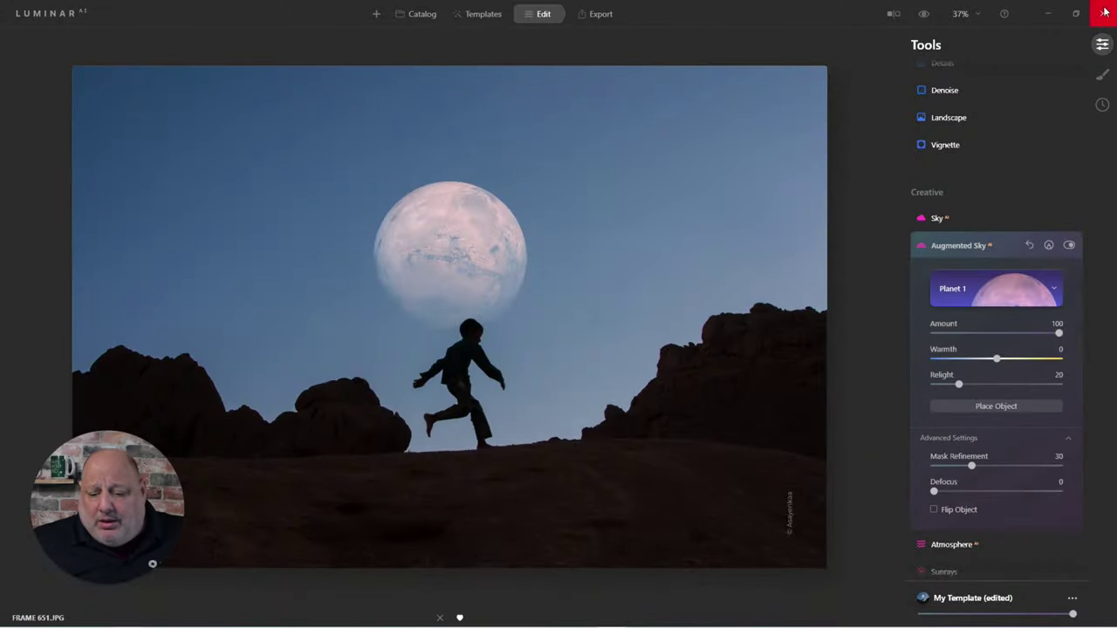
Add Oui!_BLK from the Clouds group to the sky and replace it with She said yes_BLK.
left_click(1062, 287)
left_click(1018, 320)
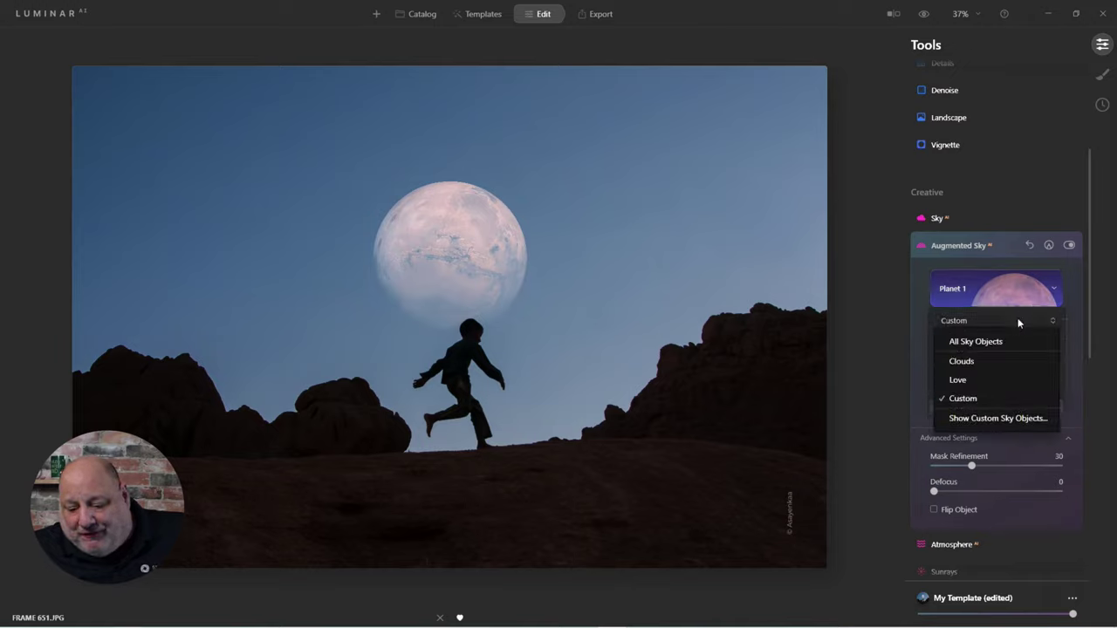
left_click(964, 363)
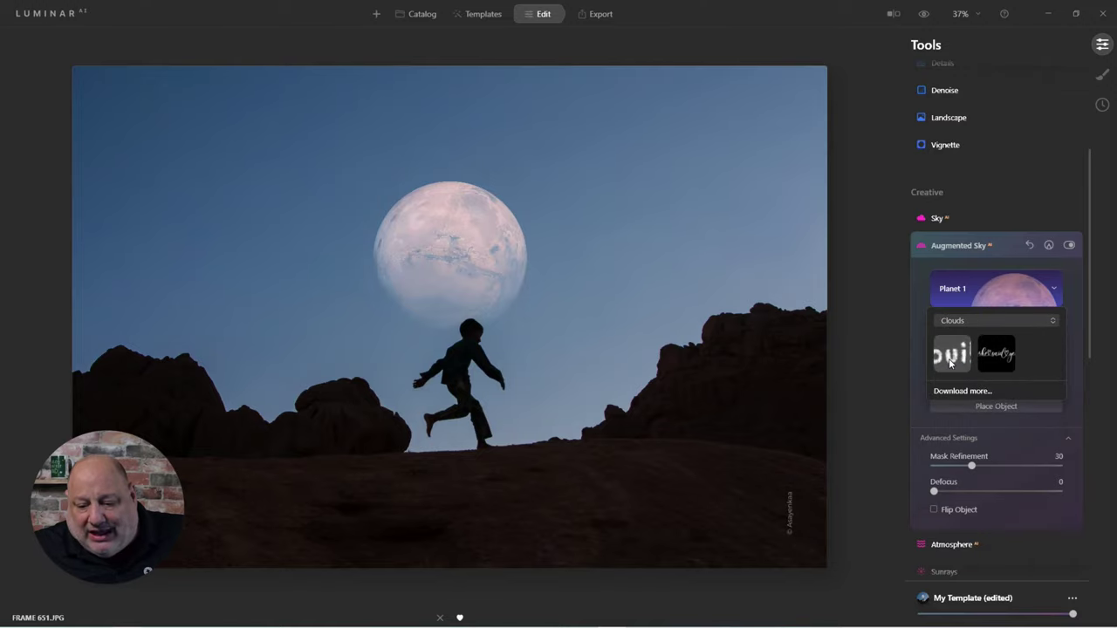
left_click(950, 364)
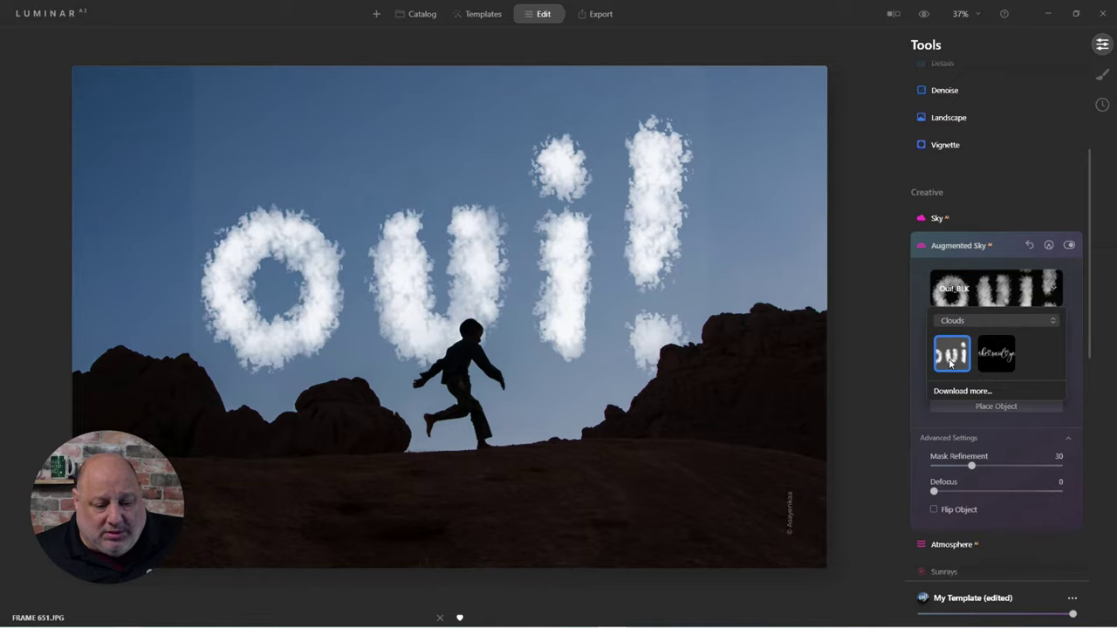
left_click(1012, 359)
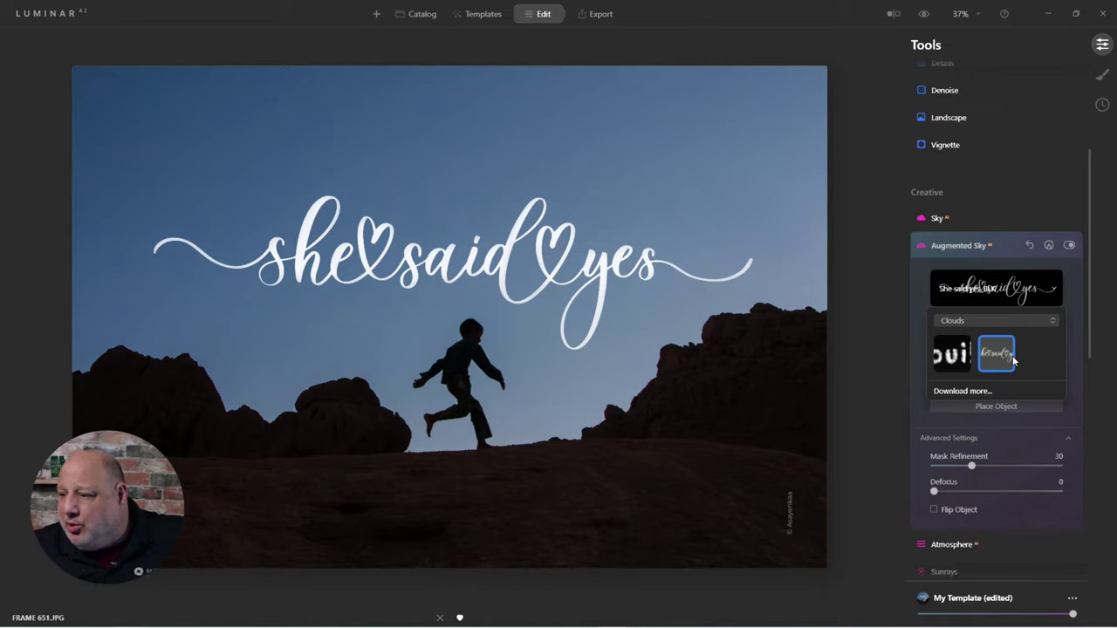
Open the custom sky objects folder to review its subfolders and files, and close it again.
left_click(1003, 320)
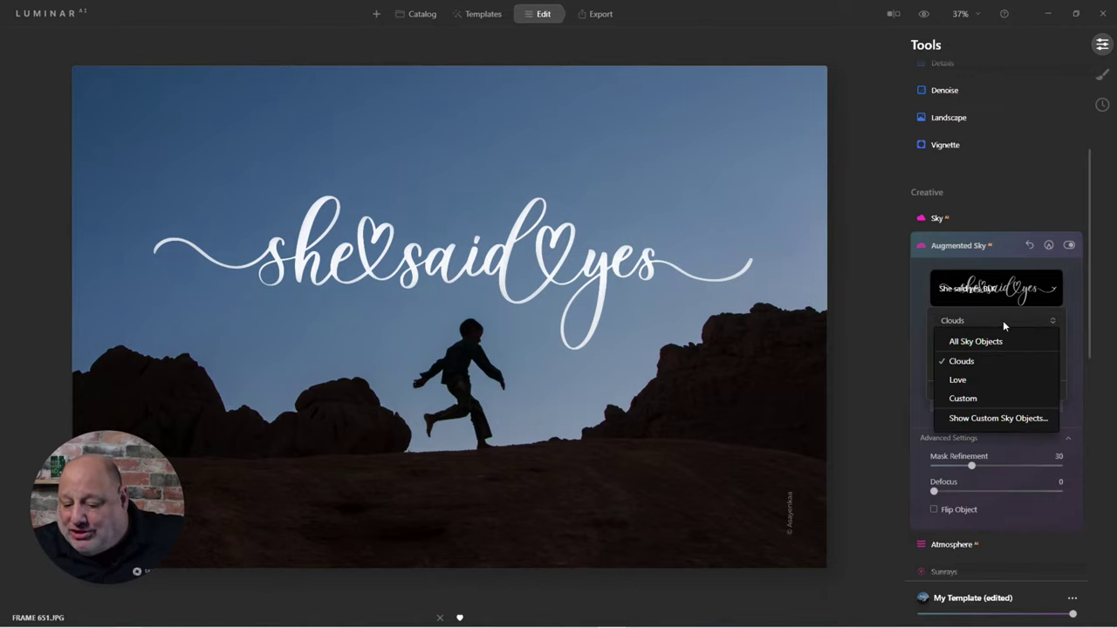
left_click(1004, 418)
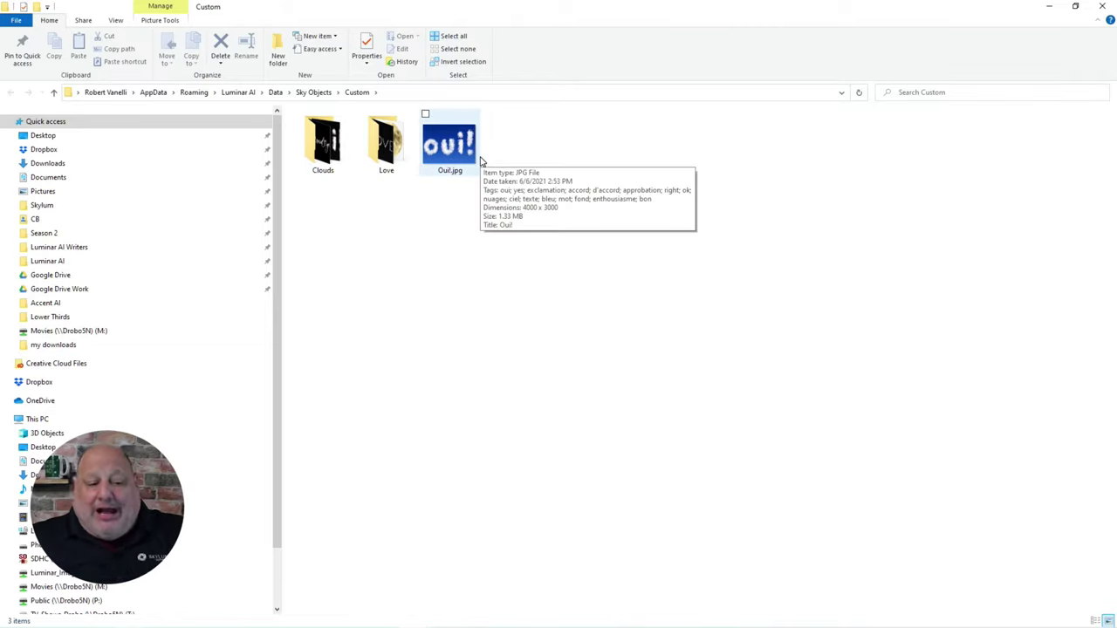
left_click(1097, 7)
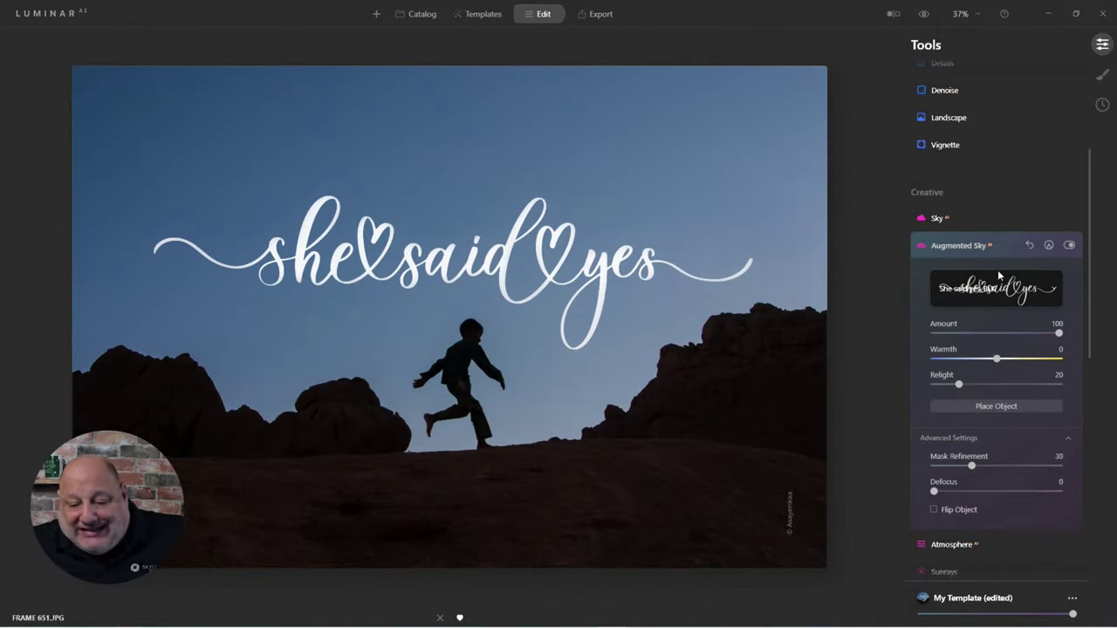
Show the sky objects in the Love group.
left_click(1035, 296)
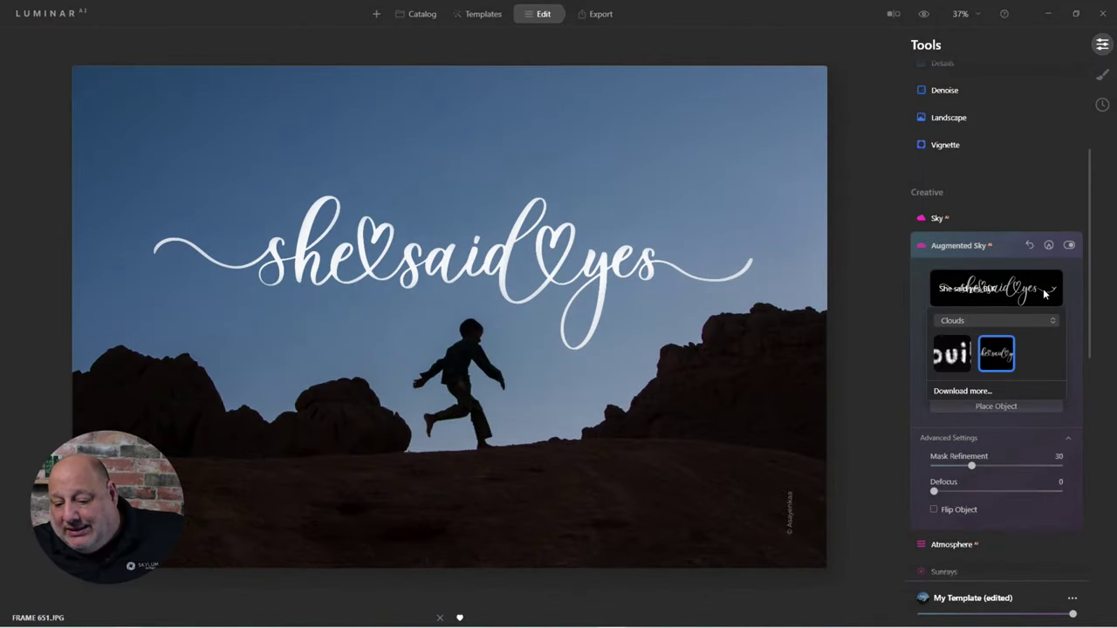
left_click(1012, 319)
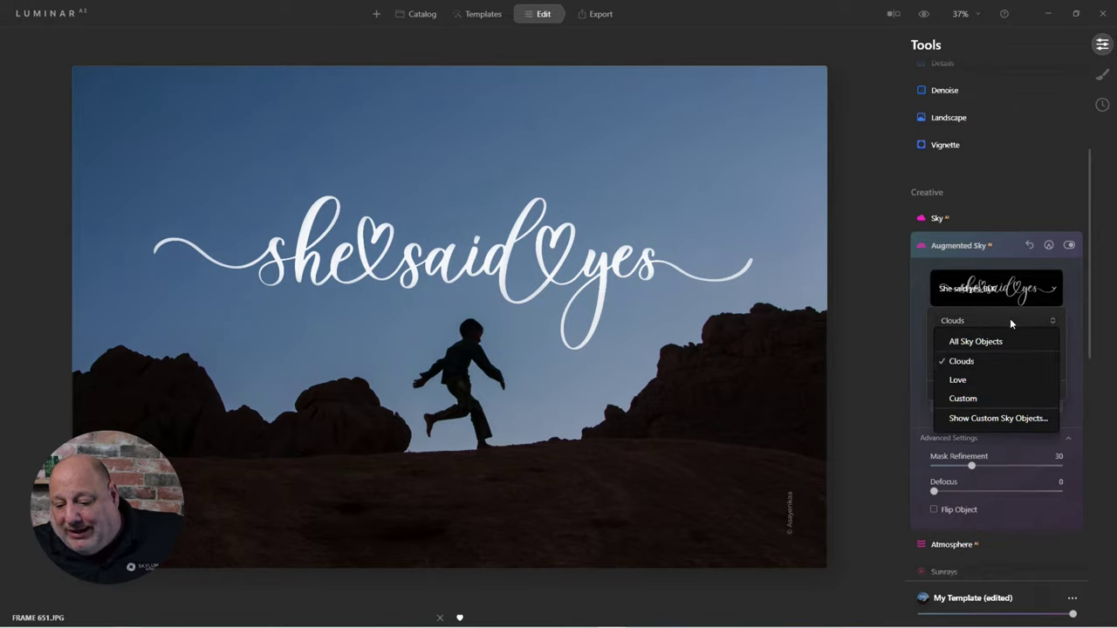
left_click(982, 381)
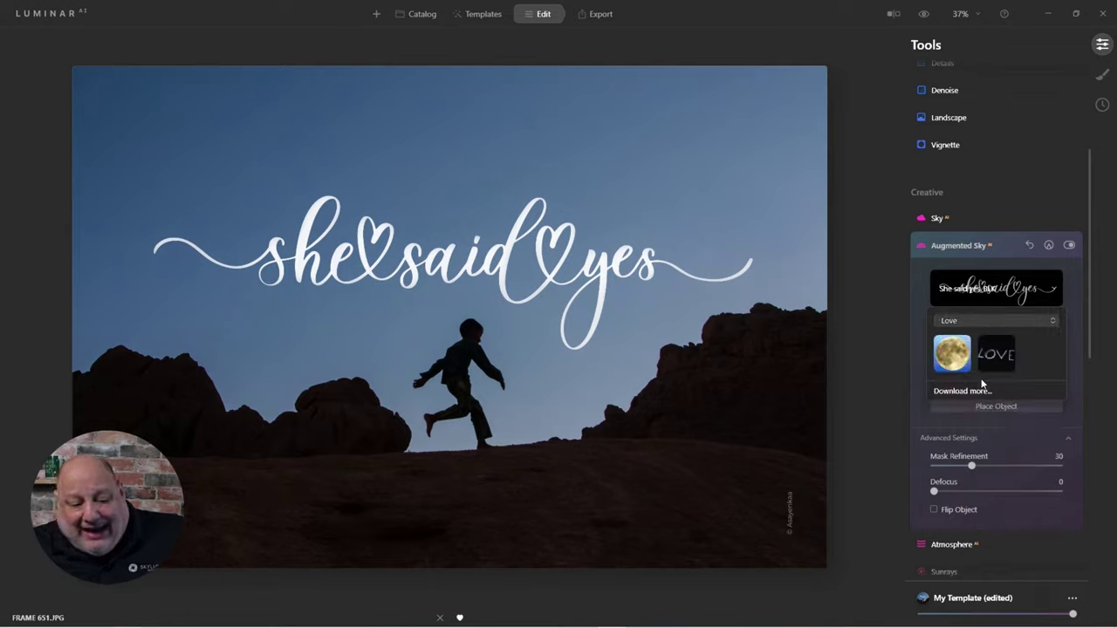